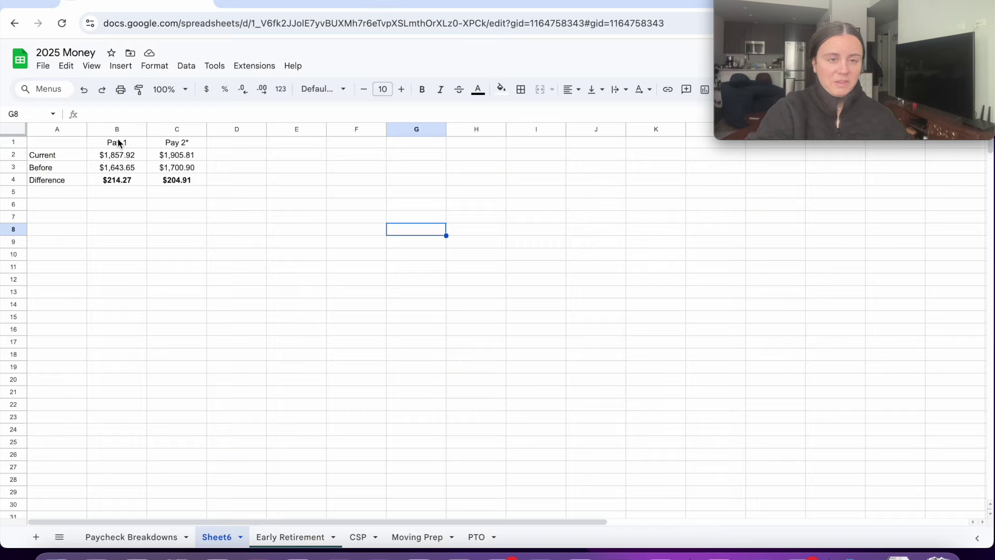
Step: Review the Pay 1 and Pay 2 columns, comparing the current and earlier paycheck amounts and their difference formulas
left_click(124, 4)
left_click(119, 129)
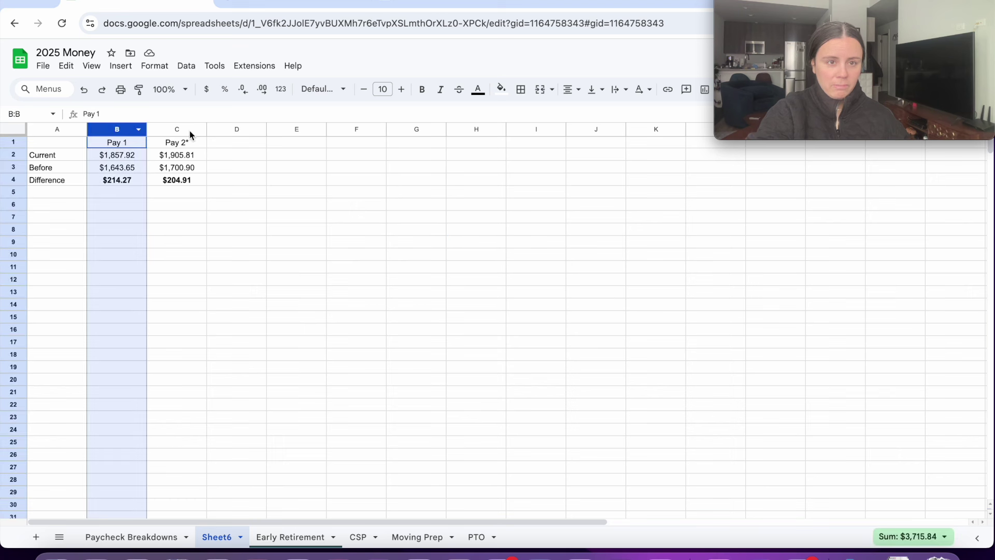
left_click(176, 129)
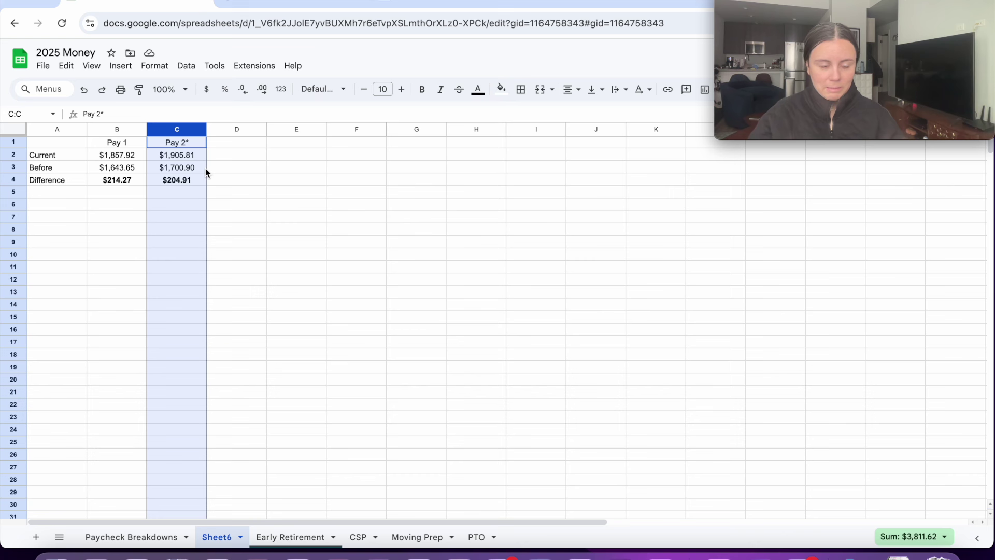
left_click(111, 129)
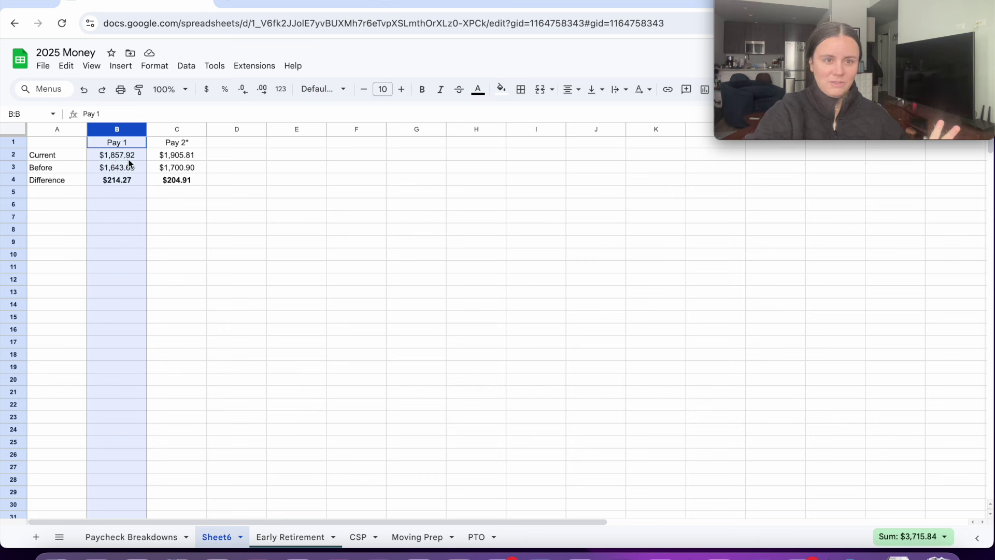
left_click(115, 190)
left_click(114, 180)
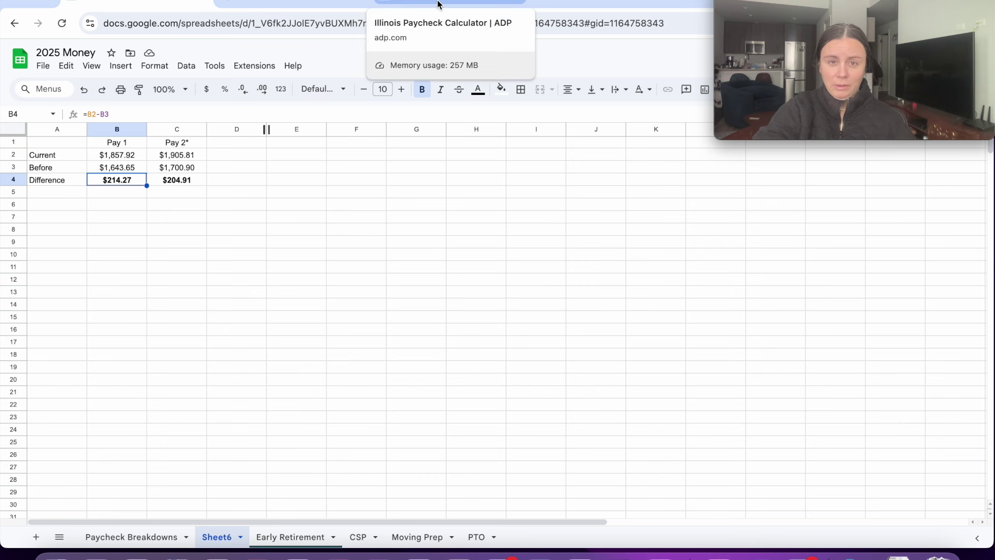
left_click(187, 156)
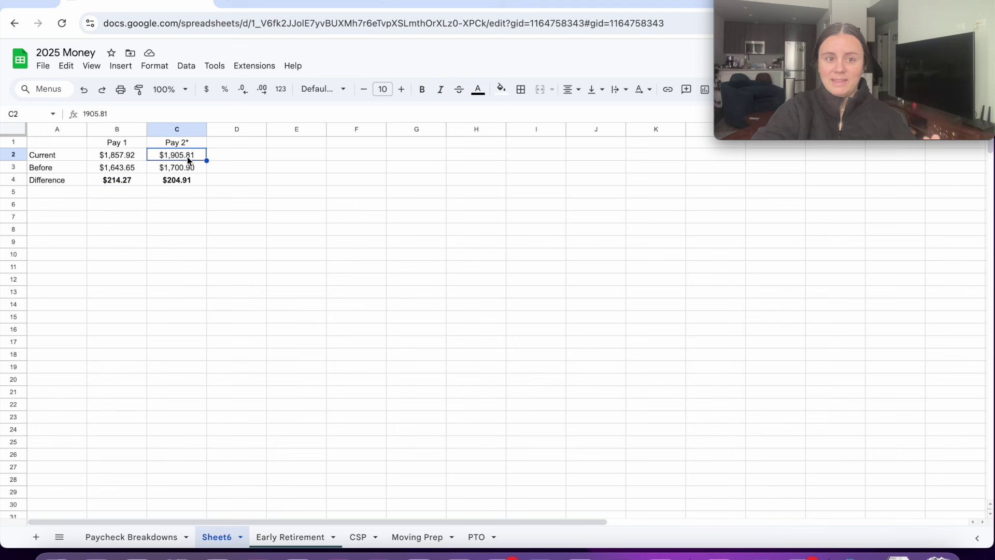
left_click(181, 182)
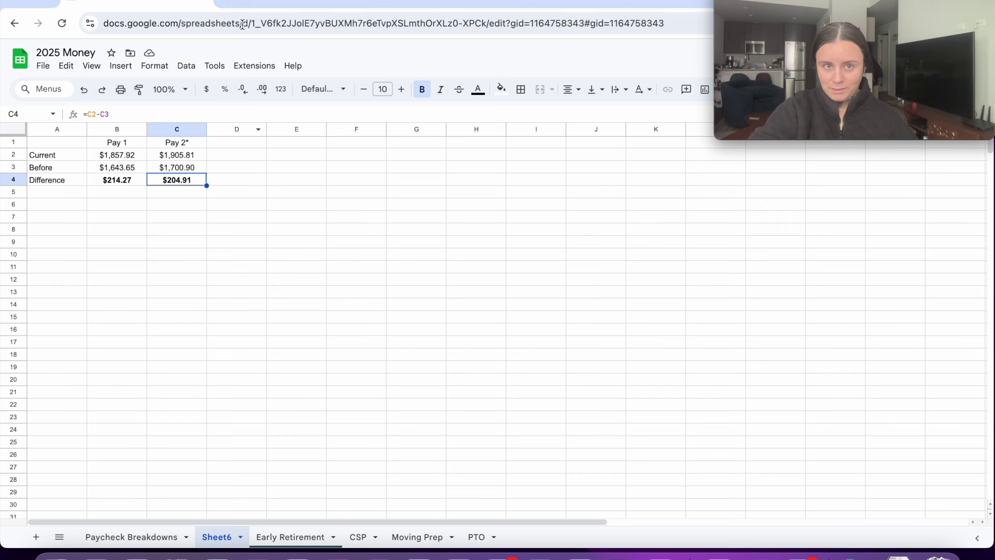
Step: Switch to the YNAB April 2025 budget and move $242.08 from Annual Bonus to Ready to Assign
left_click(270, 2)
left_click(508, 279)
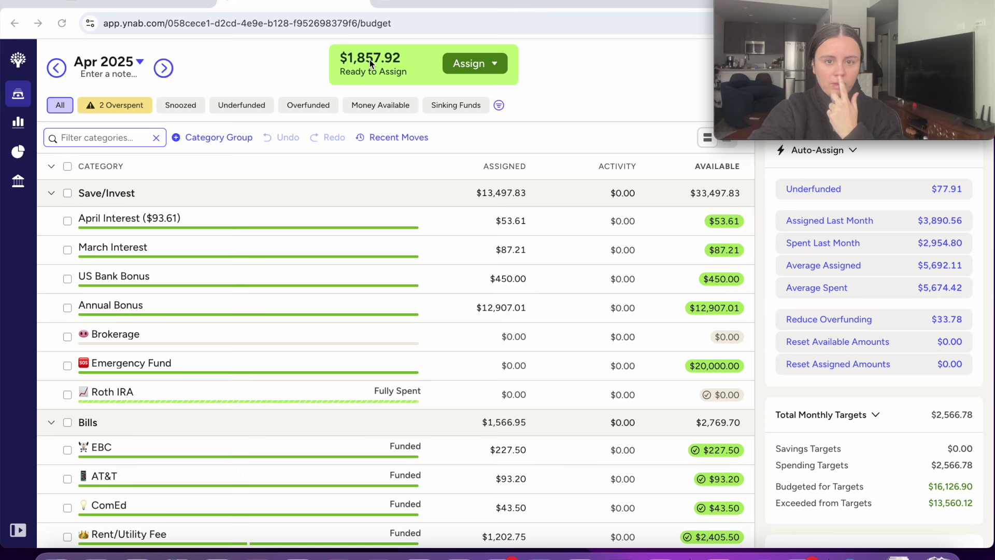
left_click(721, 311)
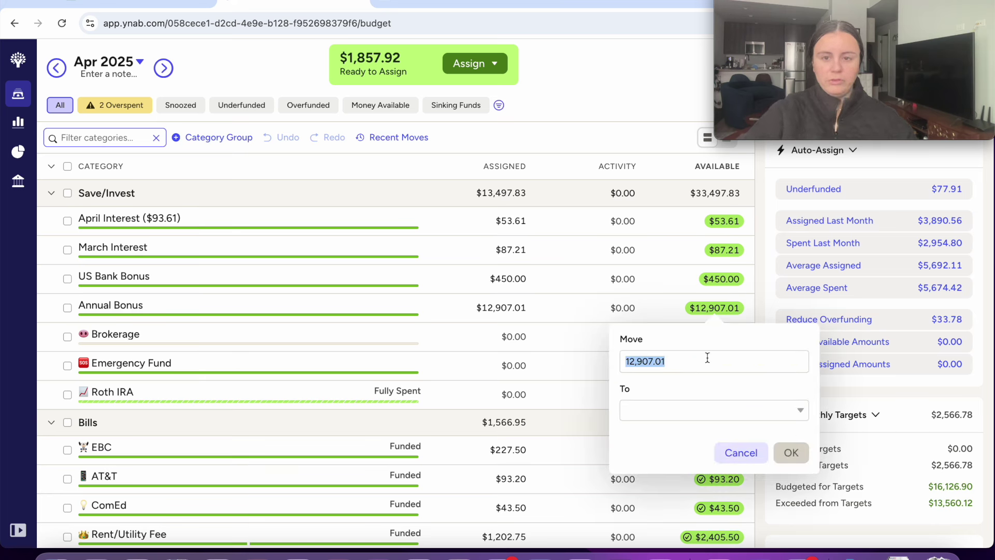
type("242.08")
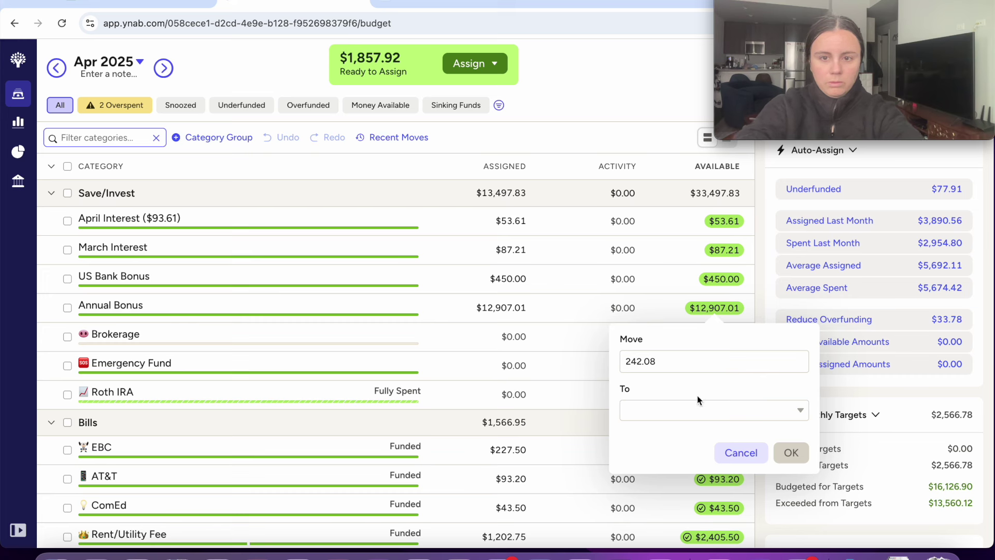
left_click(691, 413)
type("read")
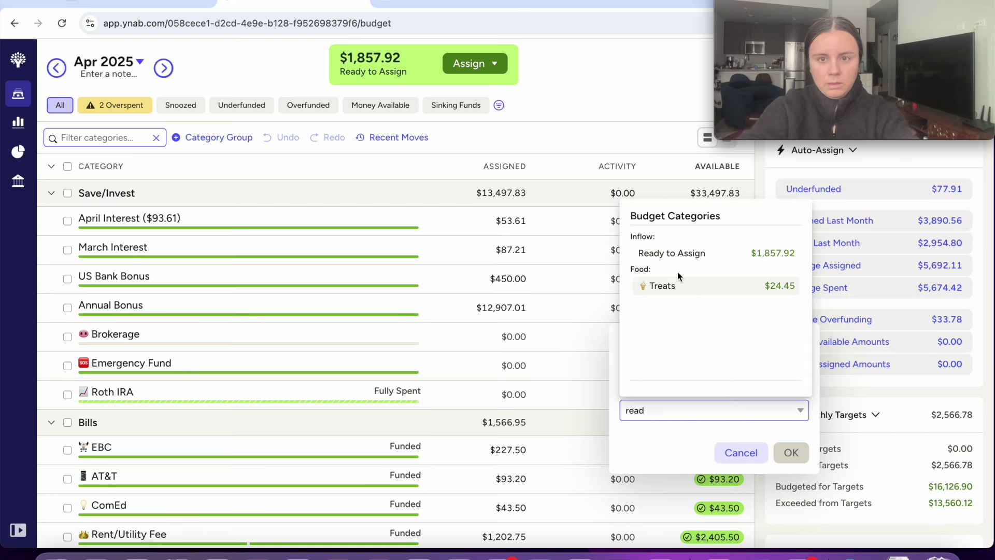
left_click(684, 254)
left_click(794, 456)
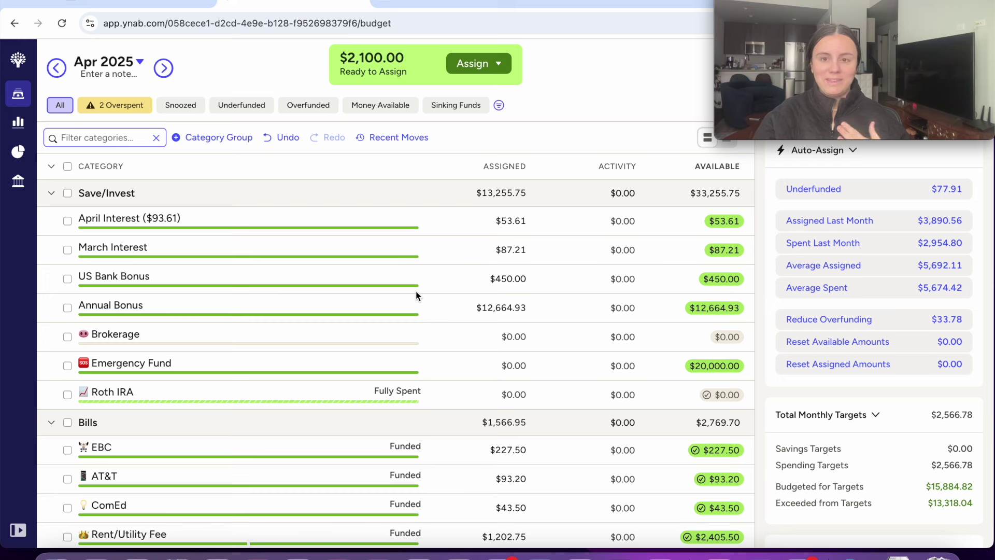
Step: Move the full available balance of the March Interest category to Ready to Assign
left_click(721, 250)
left_click(663, 351)
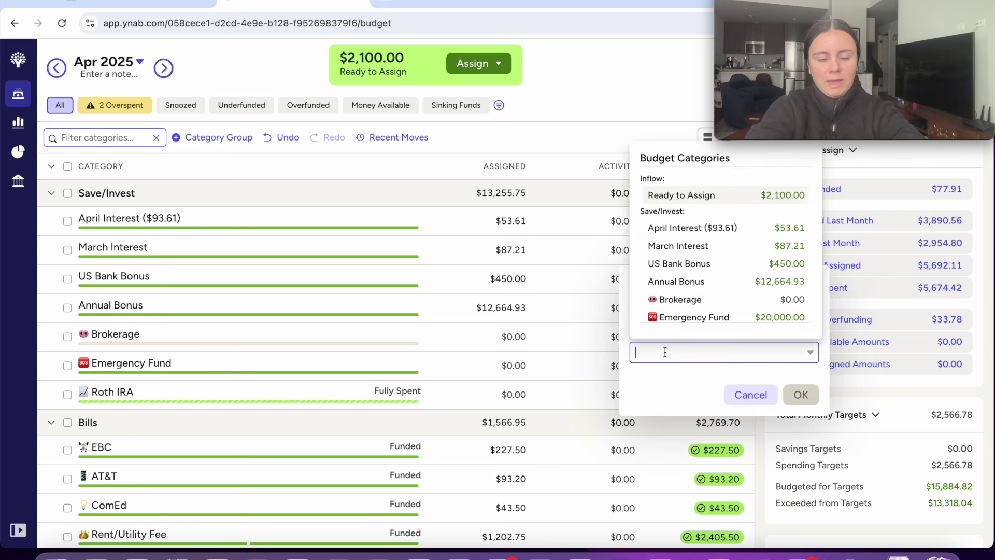
type("ready")
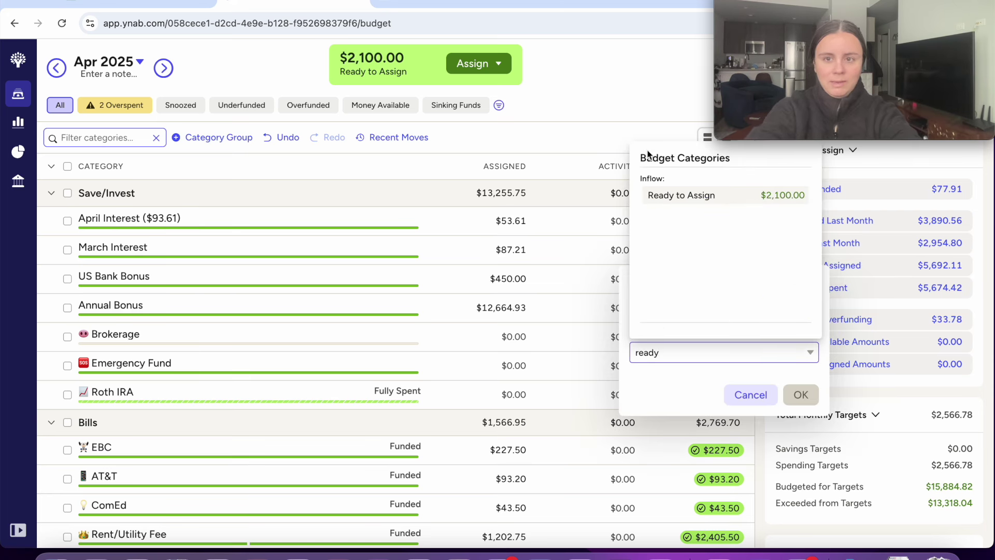
left_click(681, 196)
left_click(800, 394)
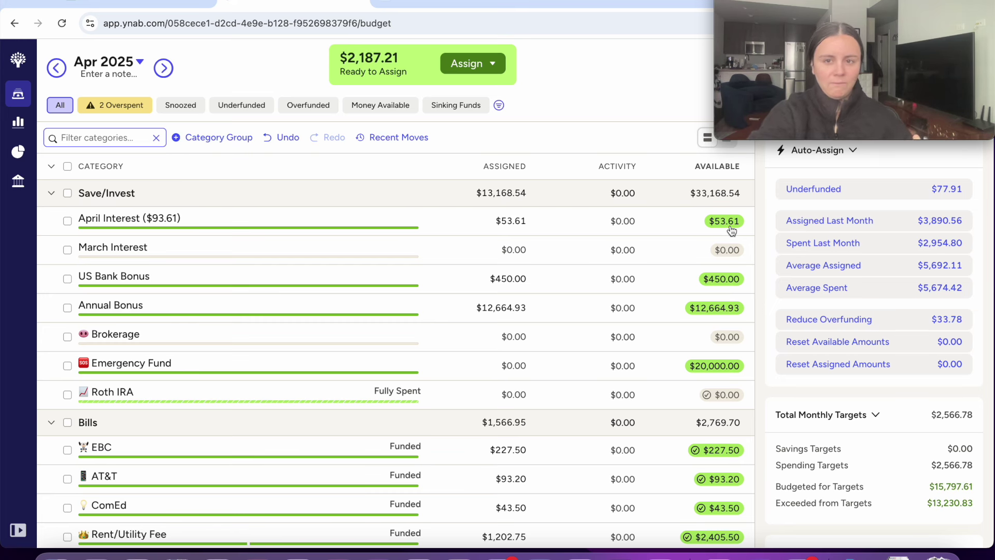
Step: Move the full available balance of the April Interest category to Ready to Assign
mouse_move(731, 230)
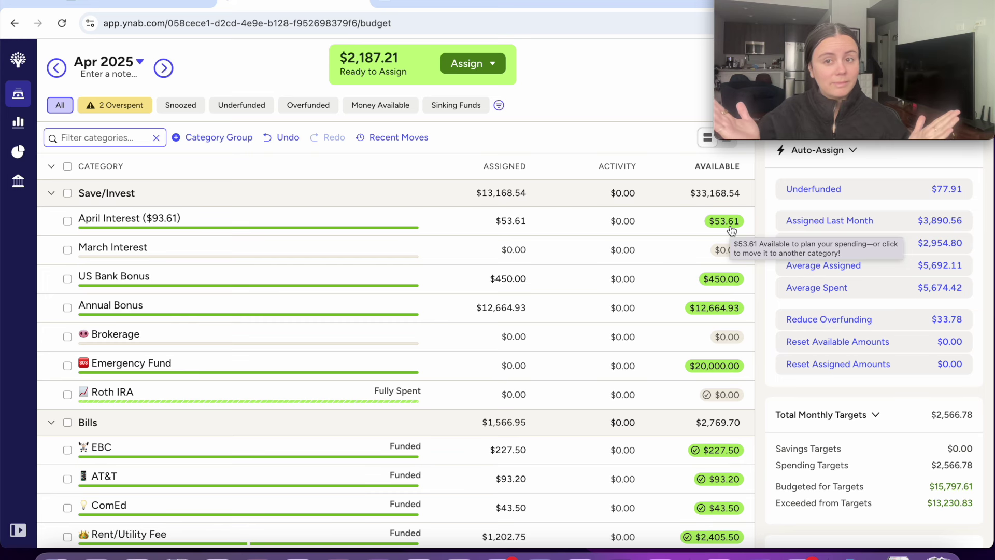
left_click(729, 225)
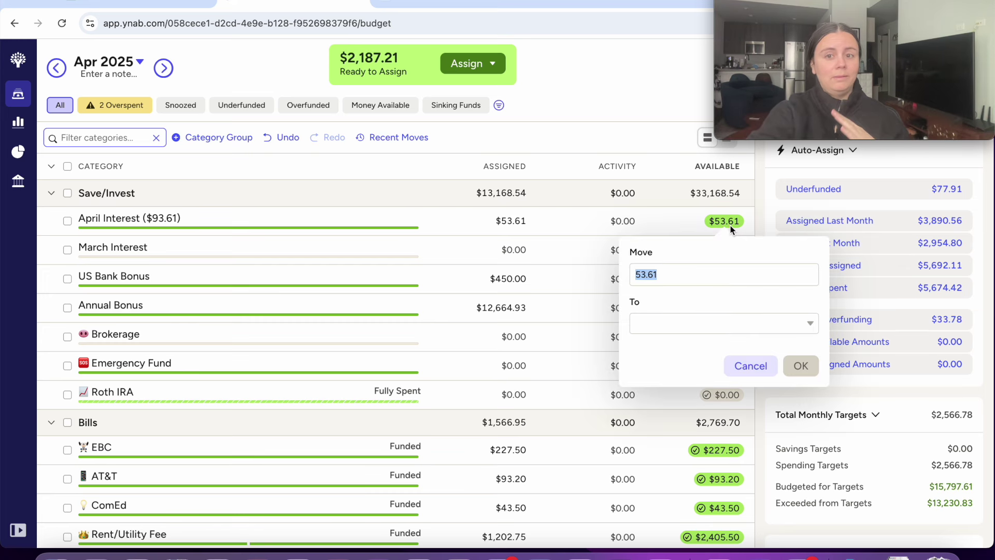
left_click(702, 323)
type("ra")
key("BackSpace")
type("eadt")
key("BackSpace")
type("y")
left_click(762, 392)
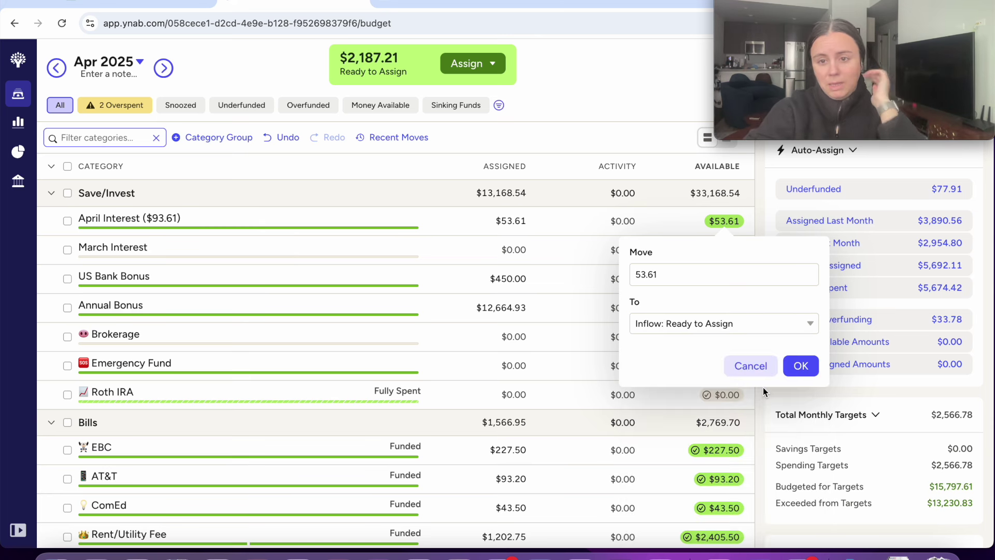
left_click(809, 365)
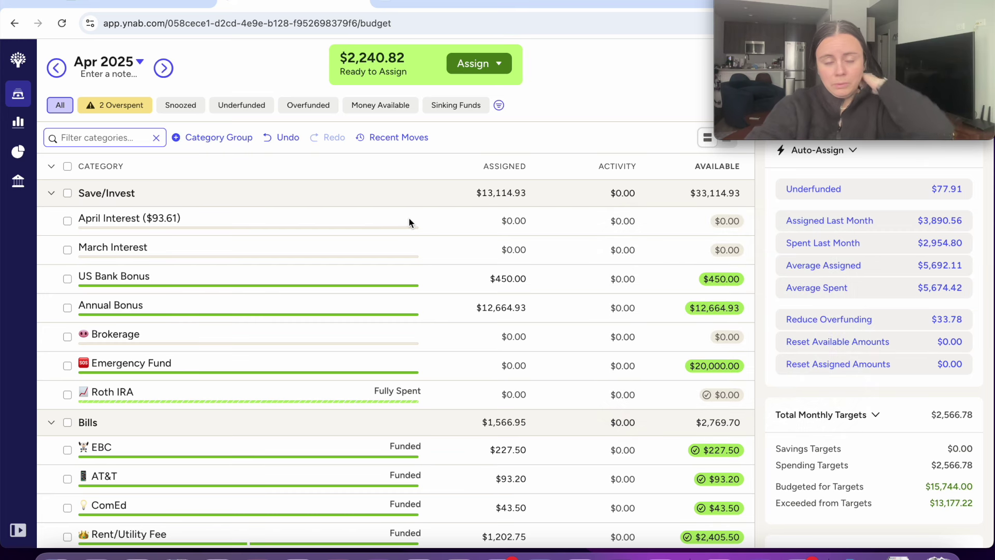
Step: Delete the emptied April Interest and March Interest categories from the Save/Invest group
left_click(266, 227)
left_click(250, 287)
left_click(253, 217)
left_click(236, 289)
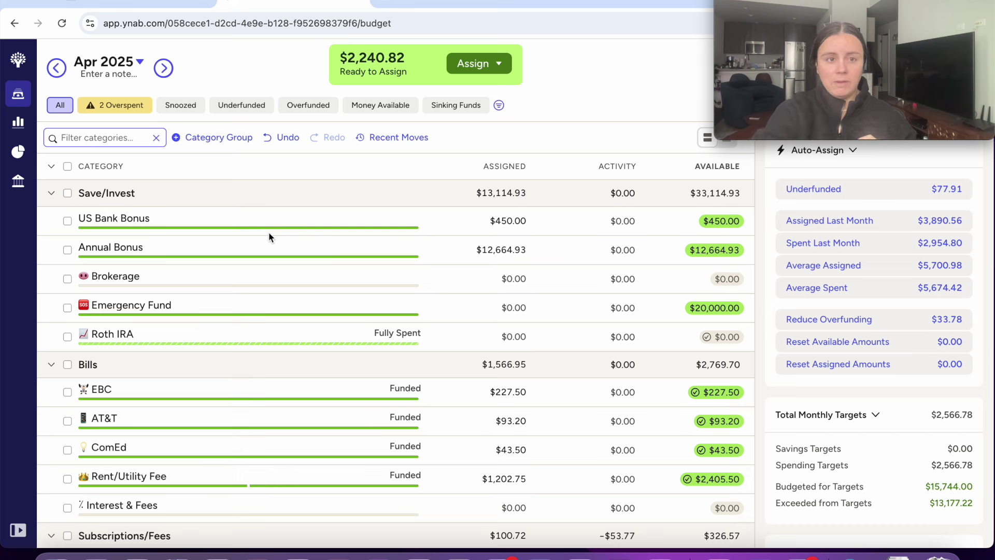
Step: Move the full available balance of the US Bank Bonus category to Ready to Assign
left_click(284, 219)
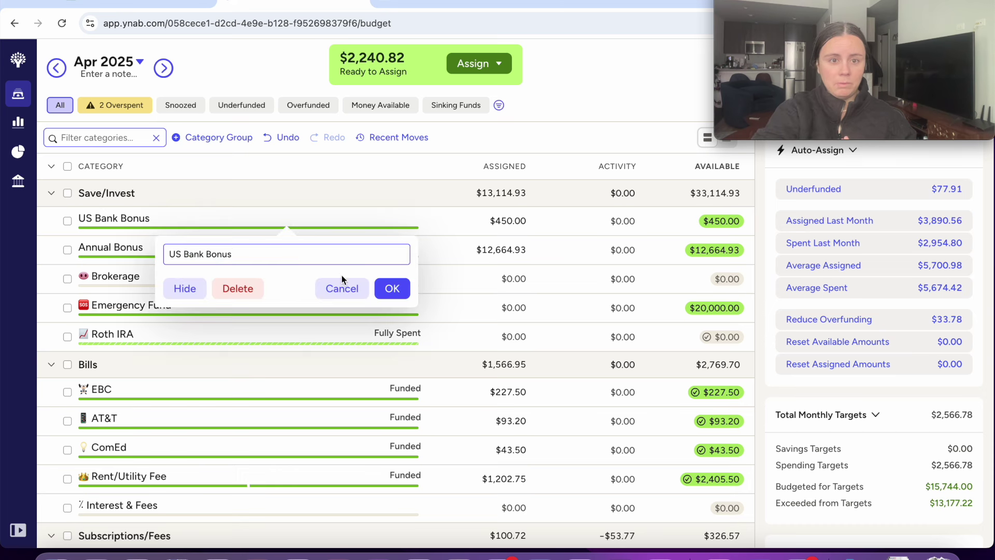
left_click(724, 226)
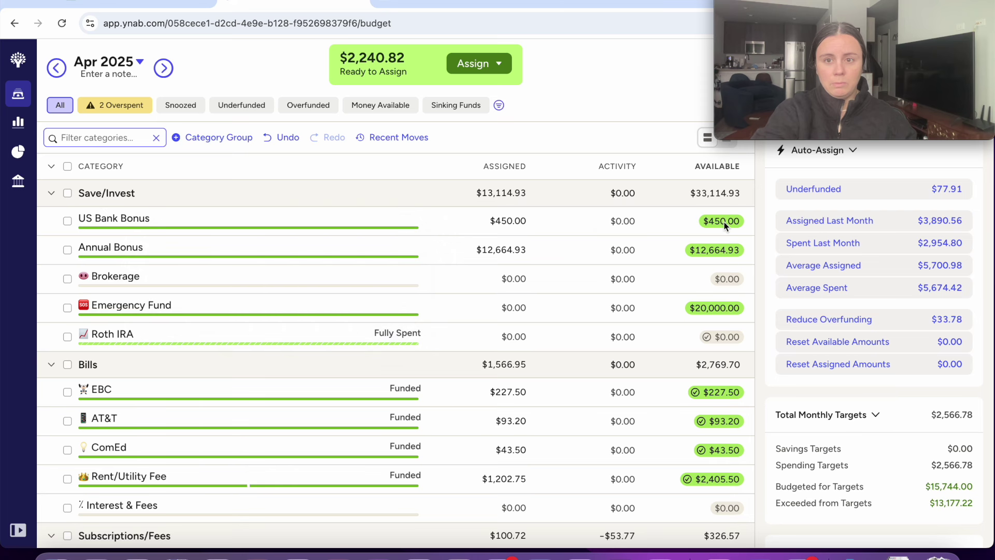
left_click(724, 221)
left_click(761, 327)
type("ready")
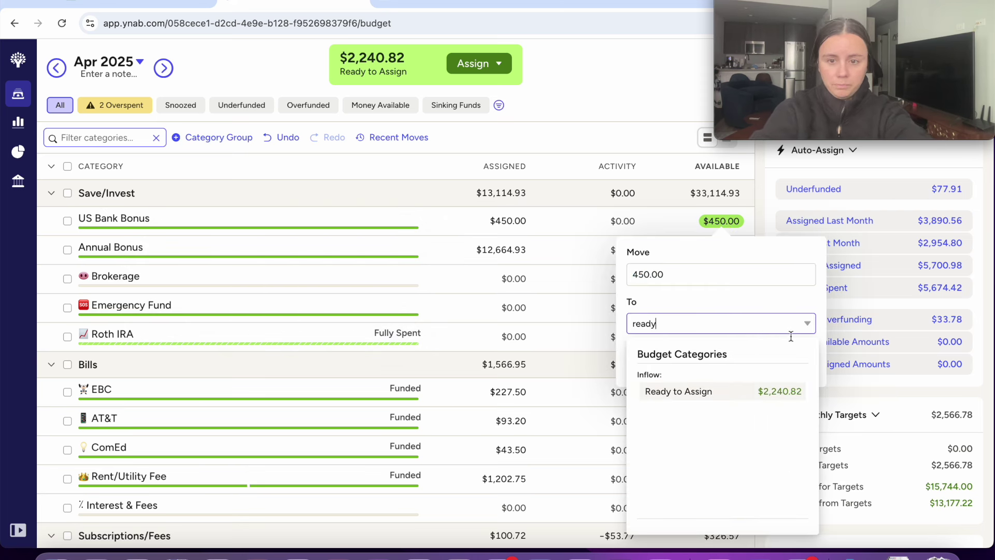
left_click(783, 391)
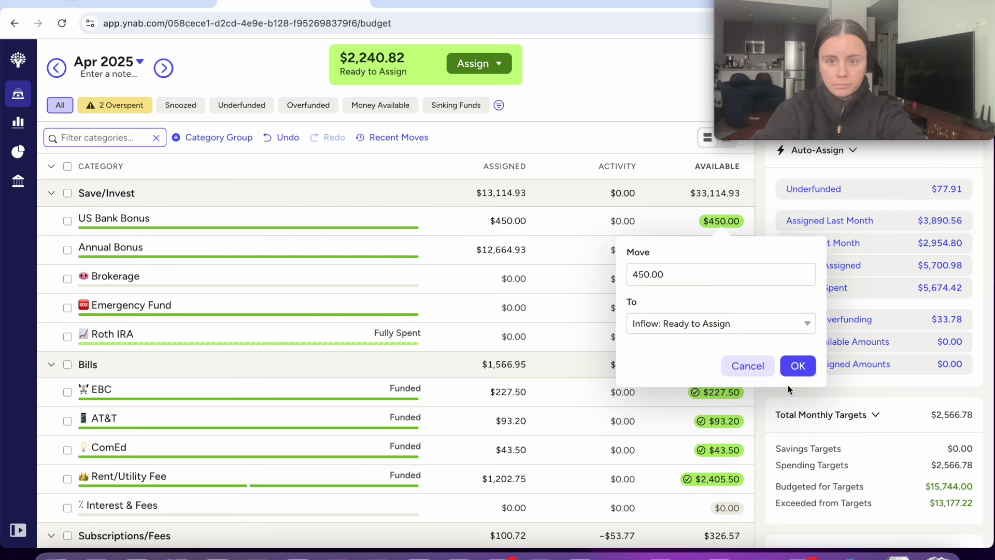
left_click(797, 366)
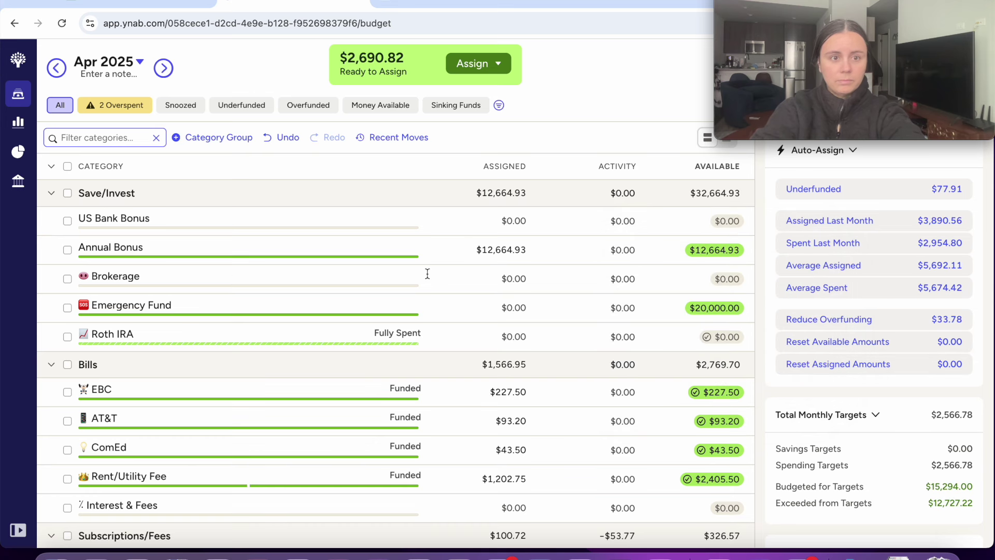
Step: Delete the emptied US Bank Bonus category and collapse the Save/Invest group
left_click(222, 225)
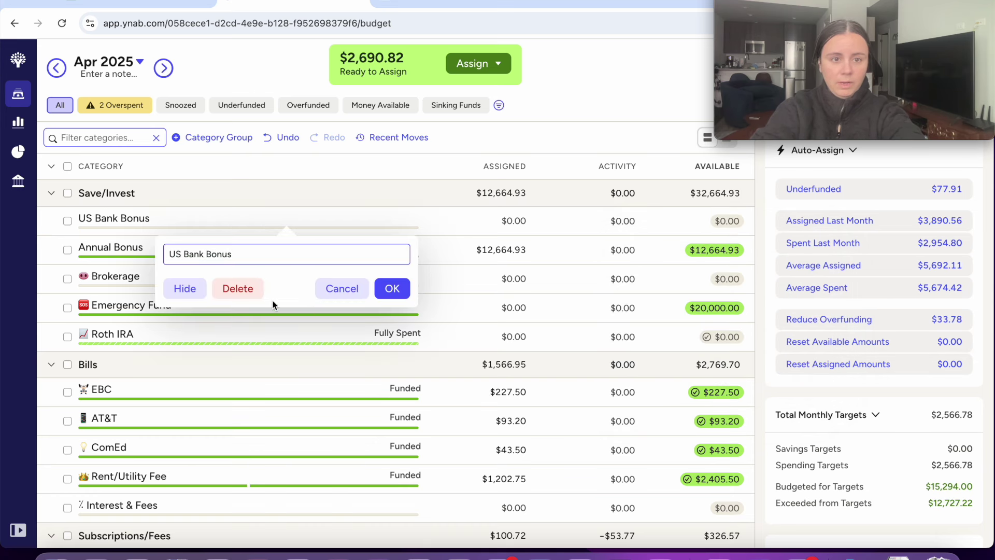
left_click(243, 289)
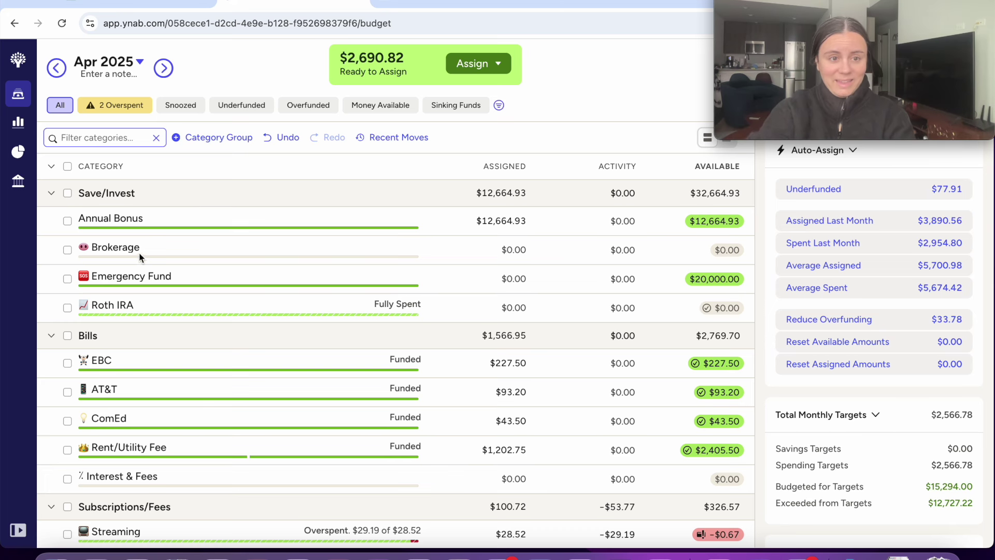
left_click(51, 195)
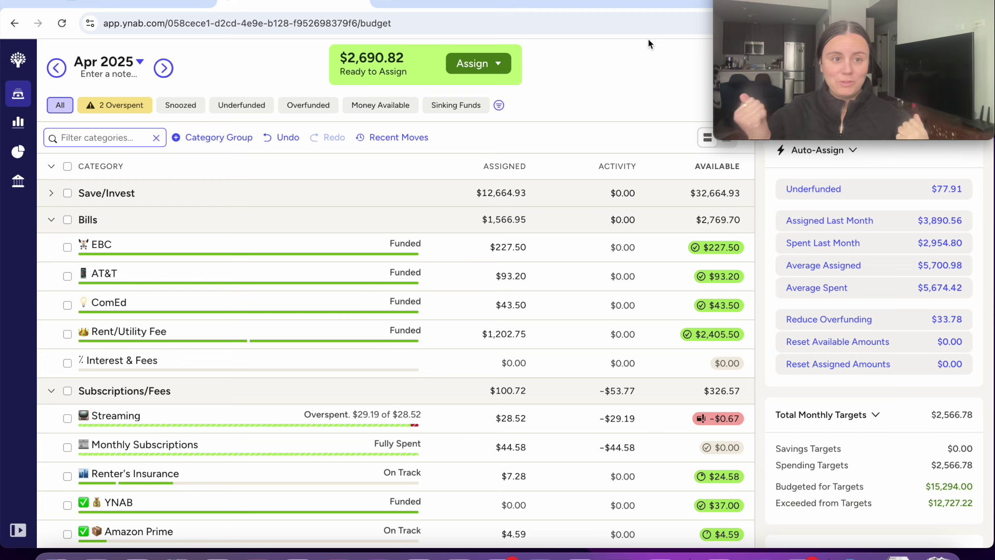
Step: Assign $450 to the Solo Trip category for April, then clear its selection
scroll(355, 414, "down", 2)
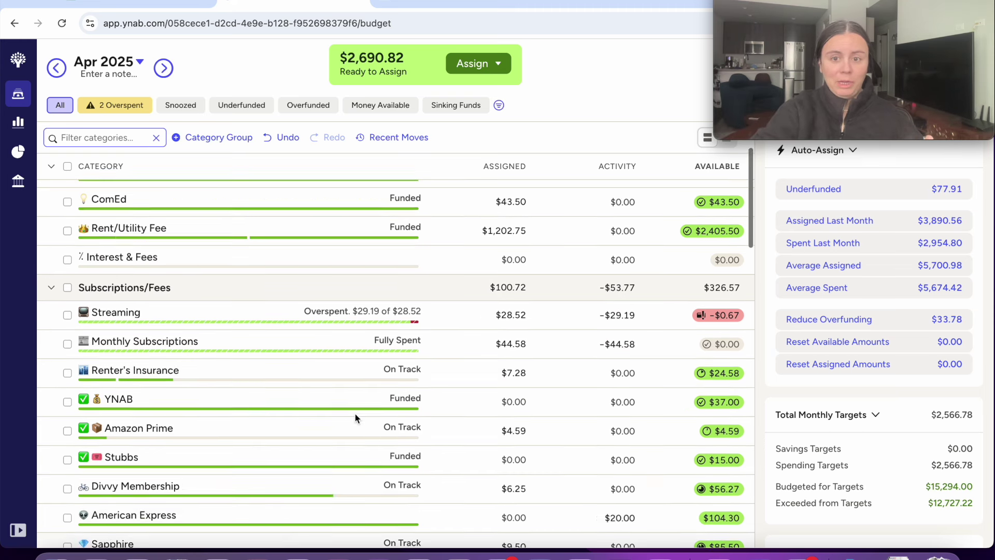
scroll(355, 417, "down", 5)
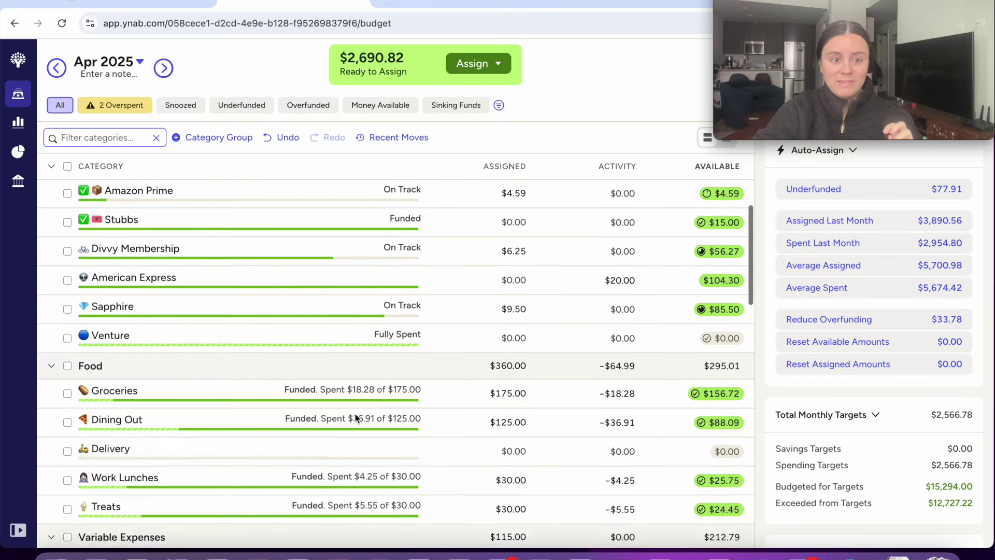
scroll(356, 413, "down", 10)
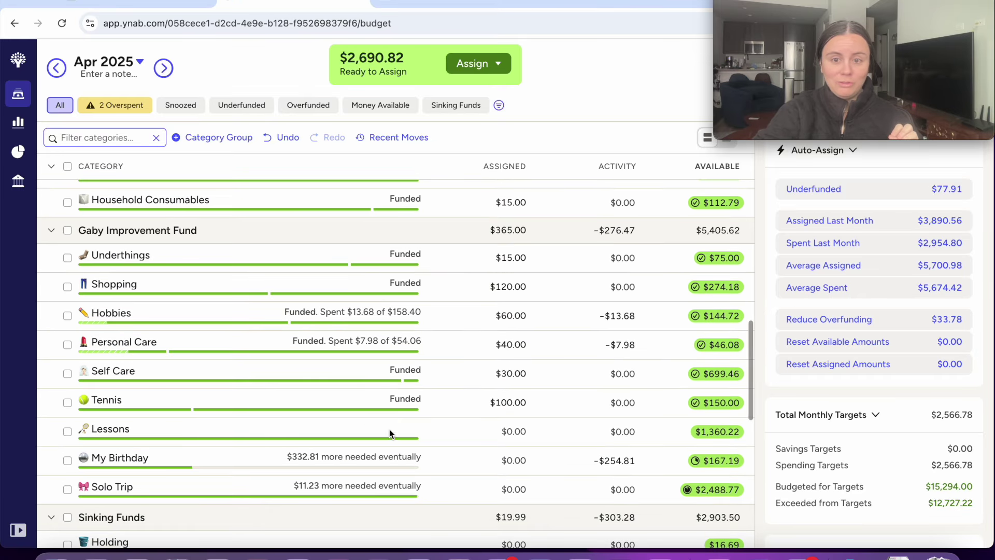
left_click(506, 491)
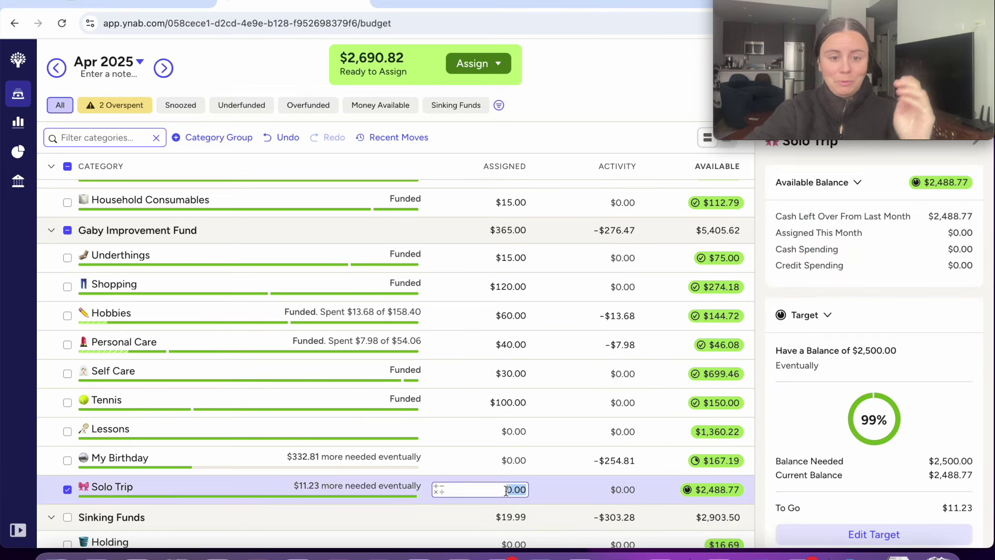
type("450")
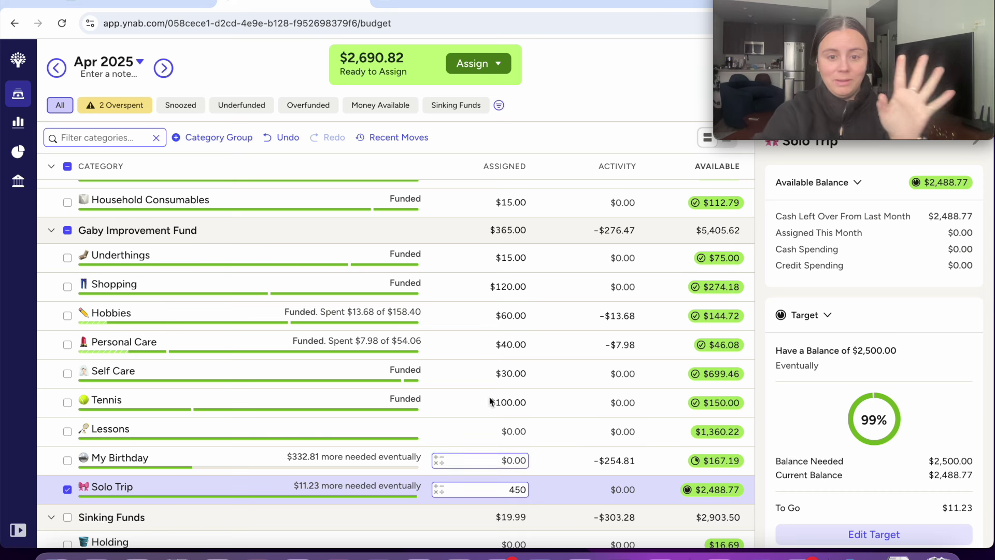
key("Return")
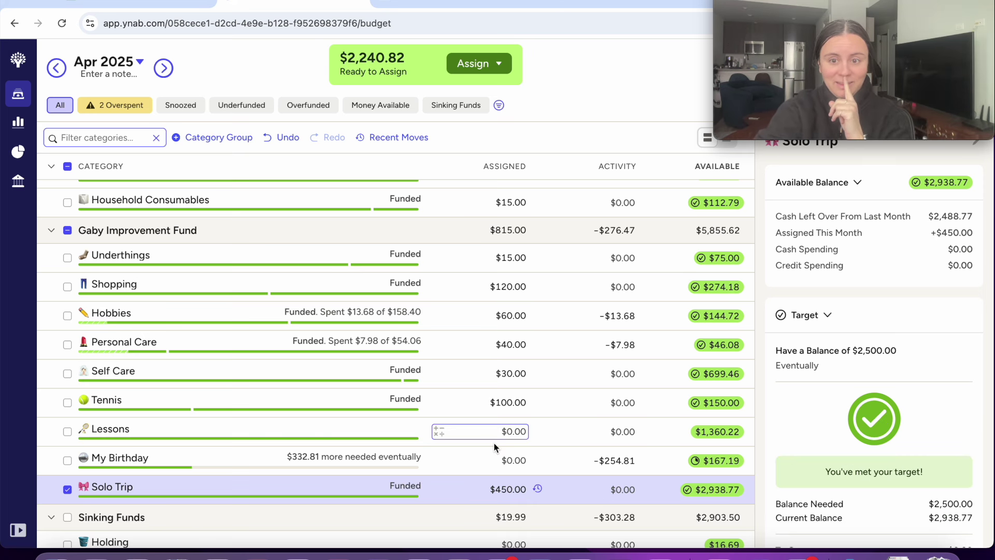
left_click(68, 493)
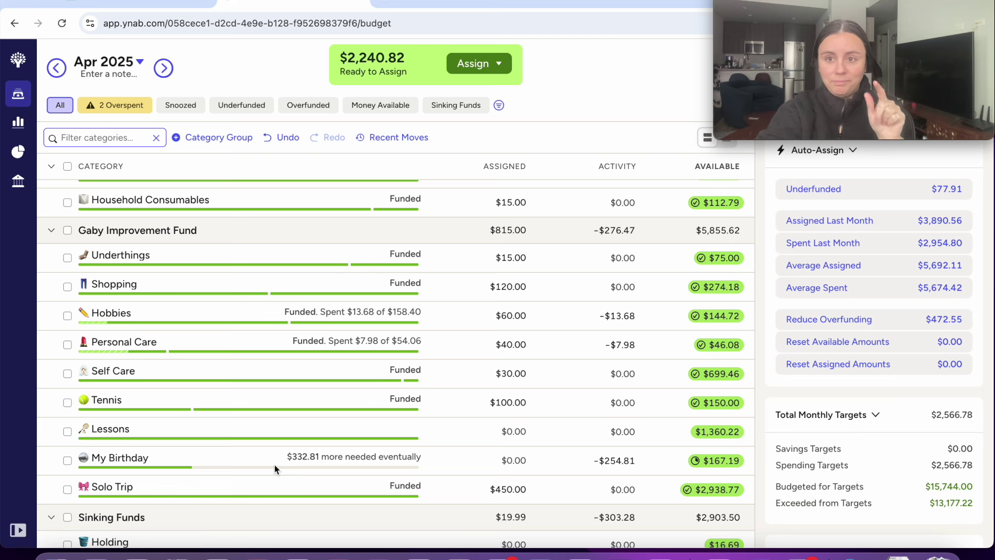
scroll(334, 222, "up", 10)
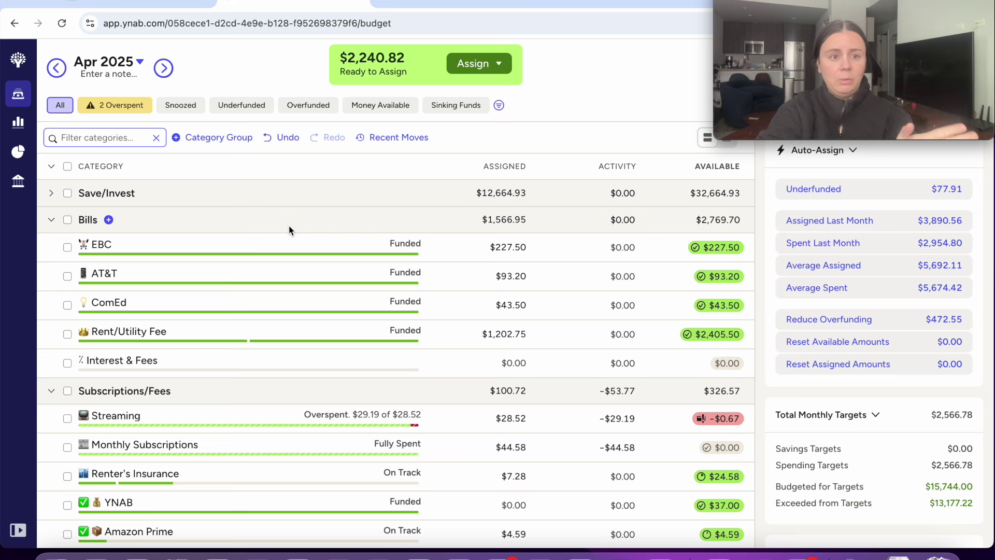
Step: Switch the budget to May 2025, delete the EBC category's monthly target, and clear its selection
left_click(164, 68)
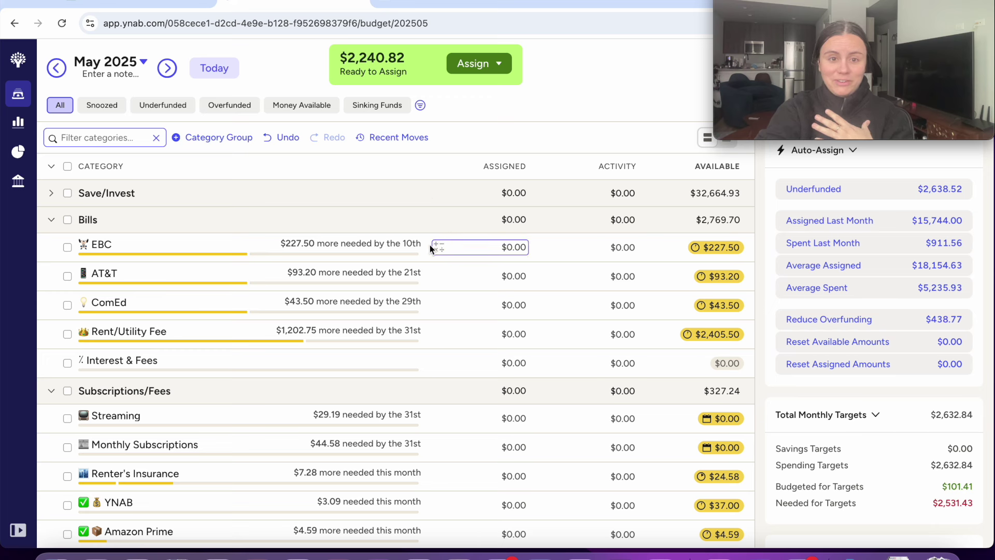
left_click(393, 252)
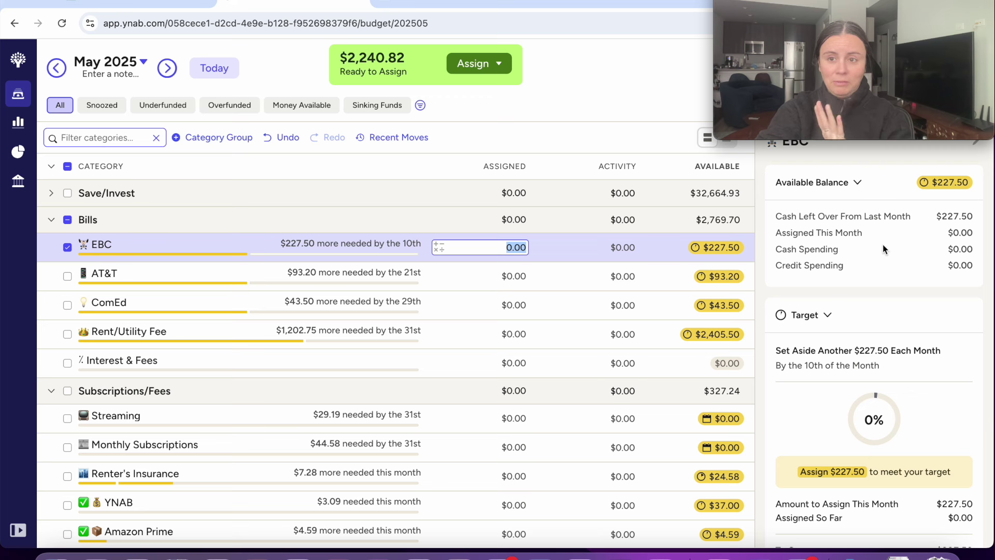
scroll(896, 345, "down", 3)
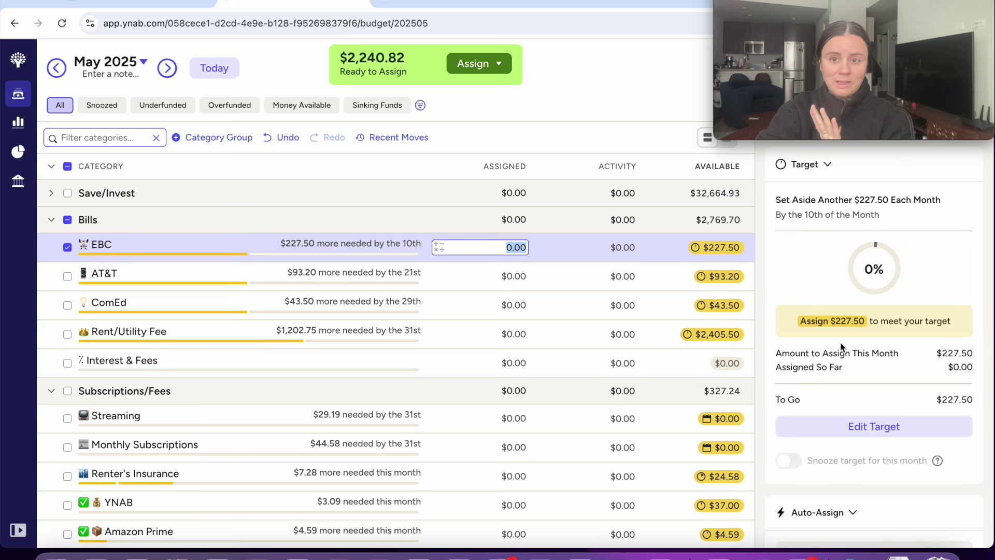
scroll(871, 311, "down", 1)
left_click(872, 398)
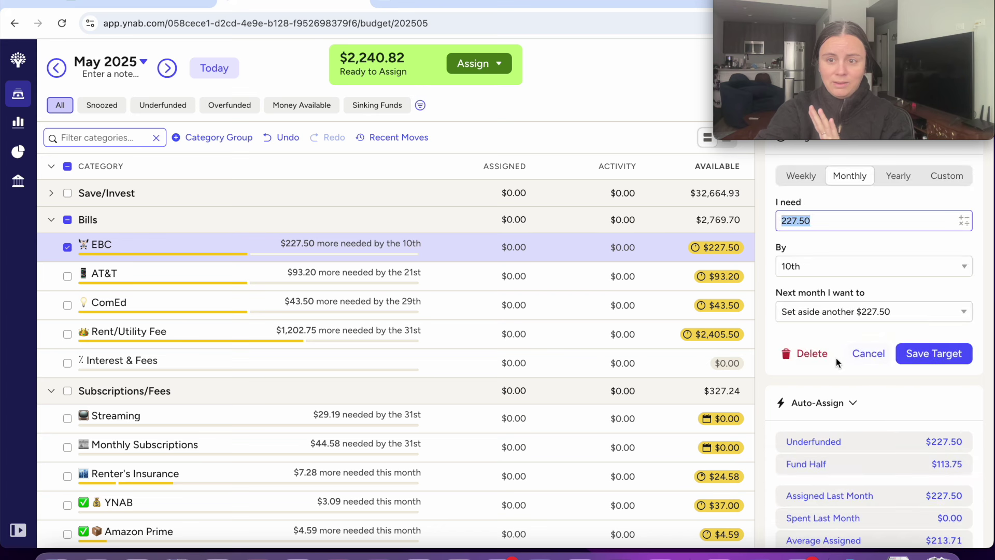
left_click(813, 355)
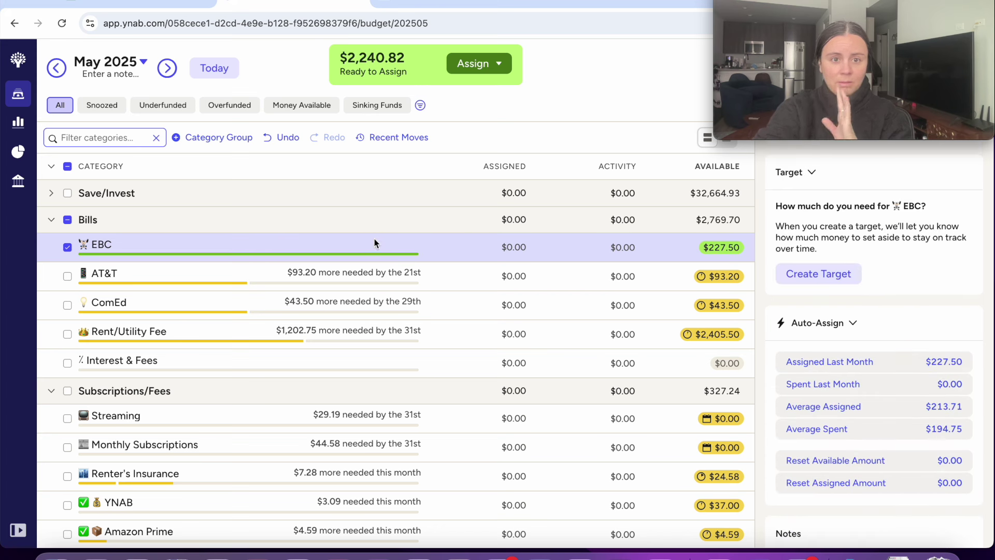
left_click(67, 247)
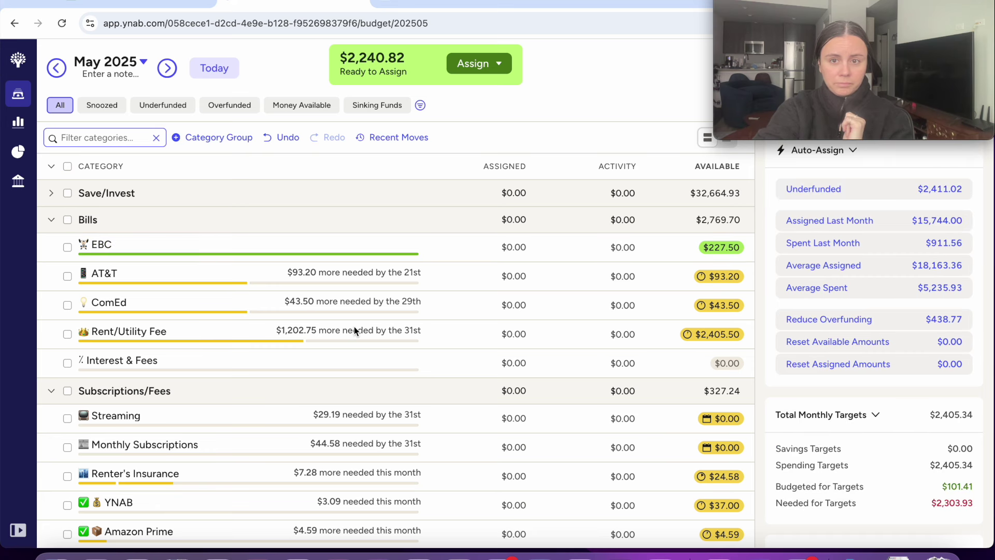
Step: Auto-assign half of the AT&T target, $46.60, for May and deselect the category
left_click(375, 277)
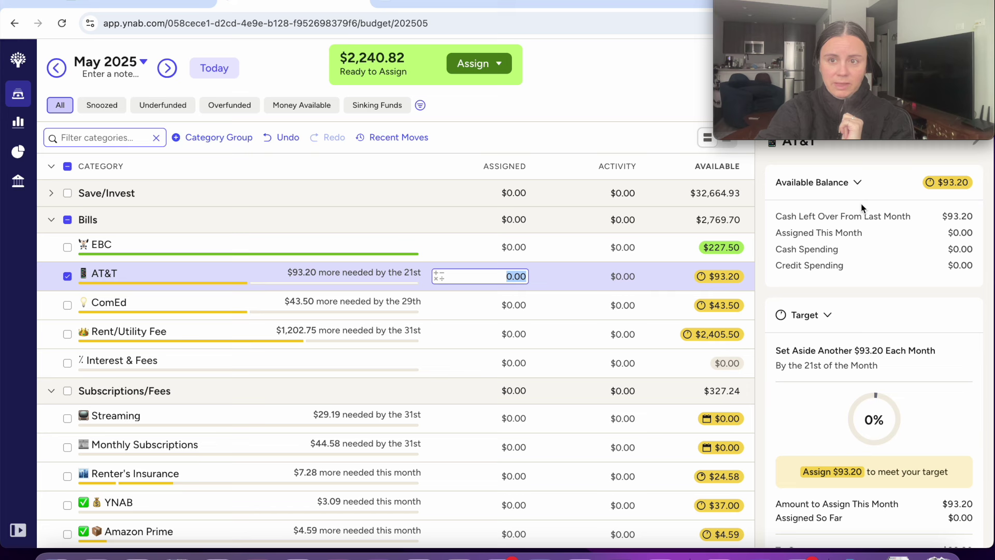
scroll(845, 306, "down", 7)
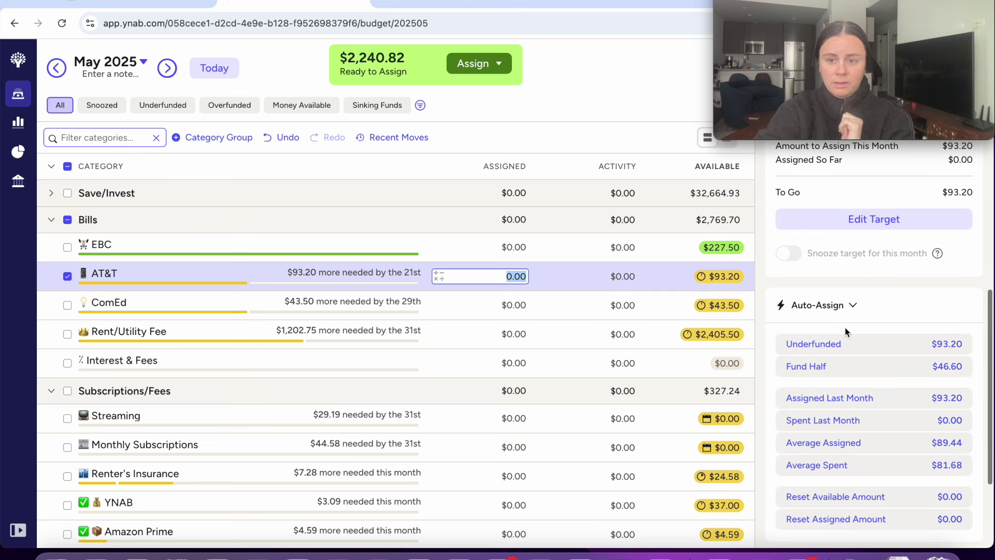
left_click(830, 370)
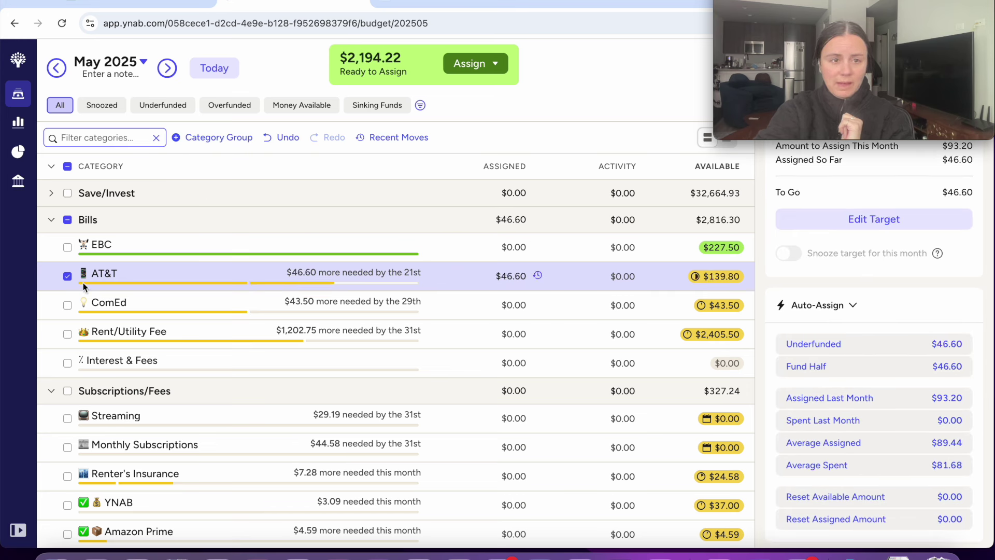
left_click(67, 275)
Step: In the Bills group, auto-assign the low half for EBC, ComEd and Rent/Utility Fee, and hide the Interest & Fees category
left_click(68, 220)
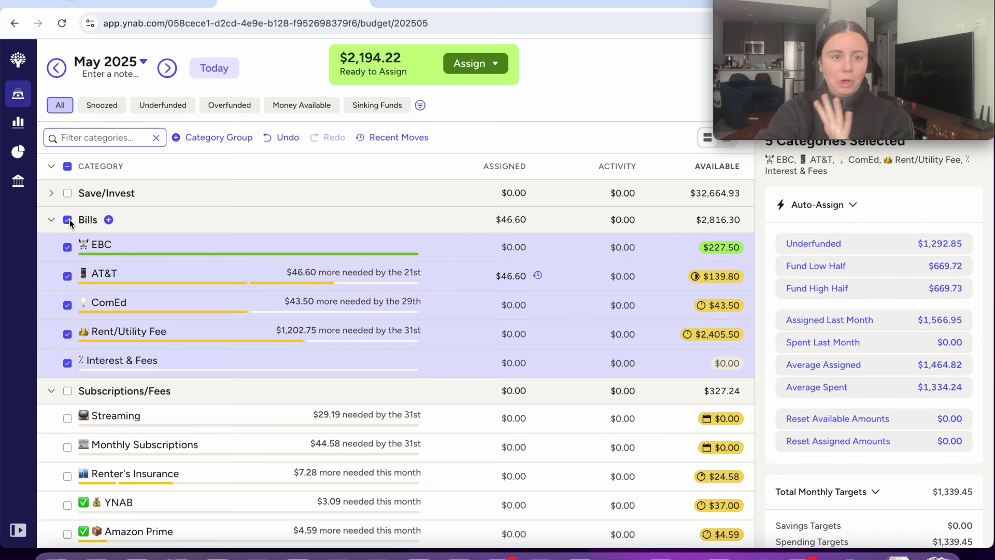
scroll(873, 466, "down", 1)
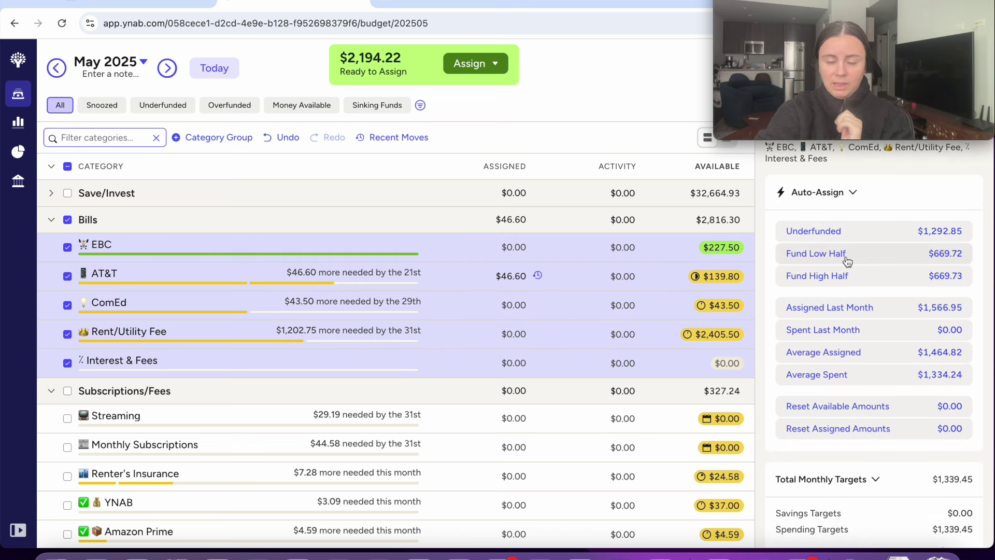
left_click(67, 276)
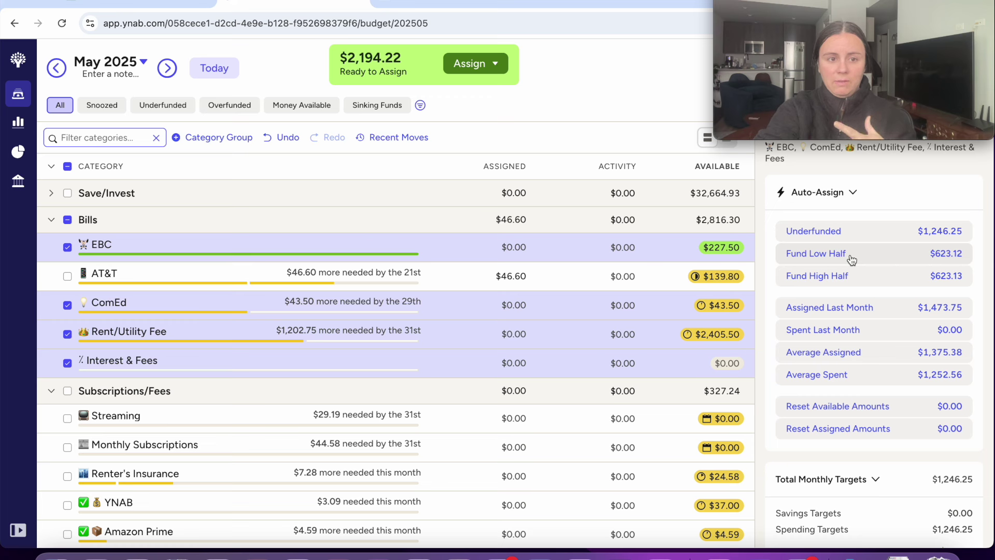
left_click(67, 363)
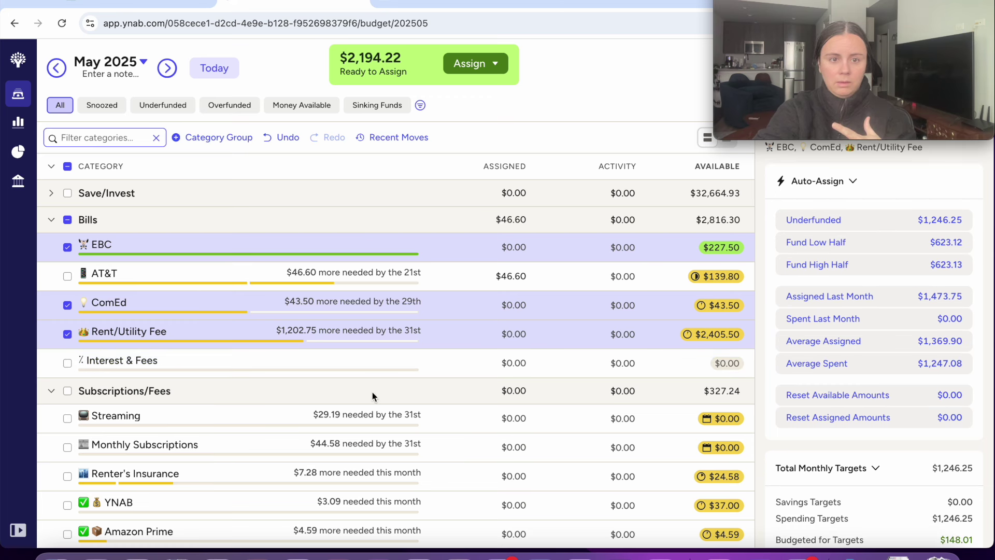
left_click(832, 248)
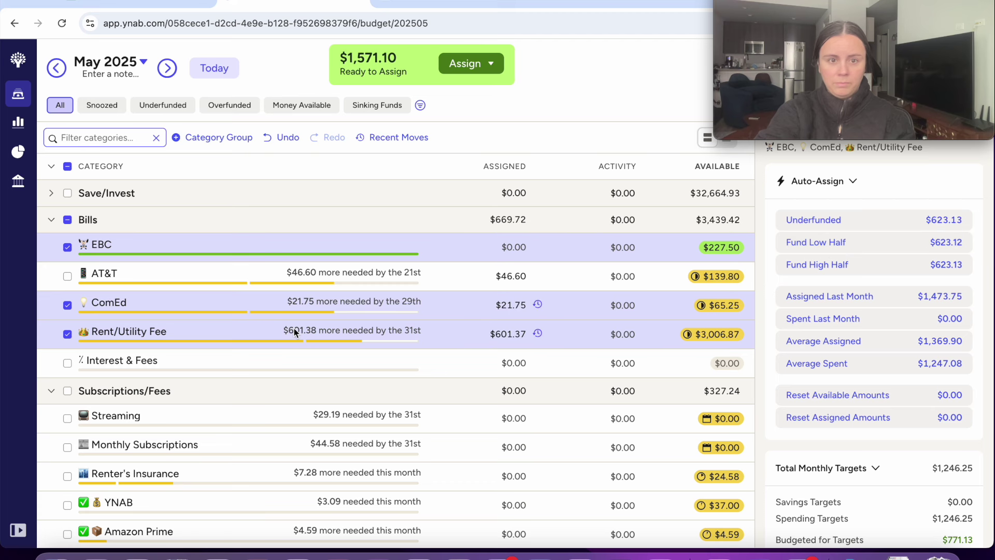
left_click(67, 219)
left_click(201, 363)
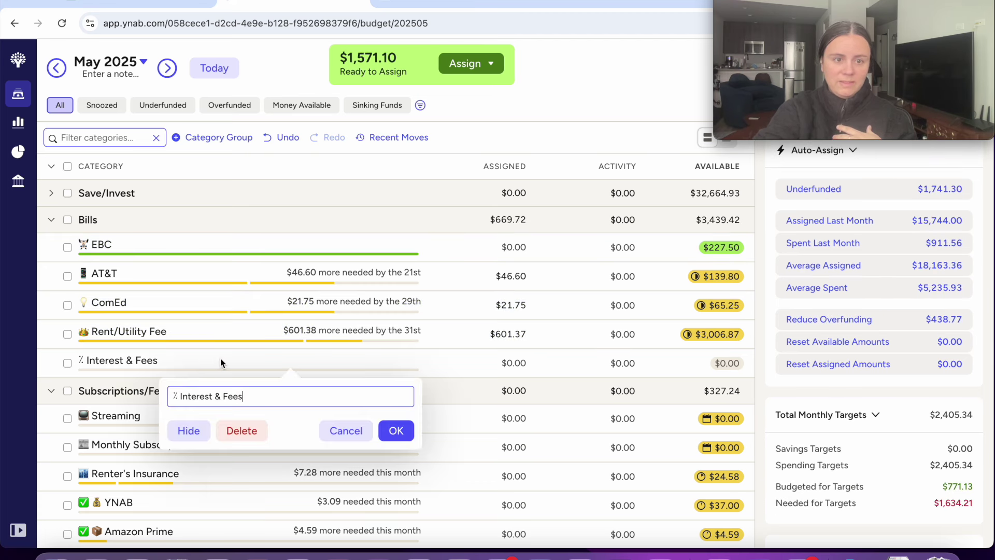
left_click(190, 430)
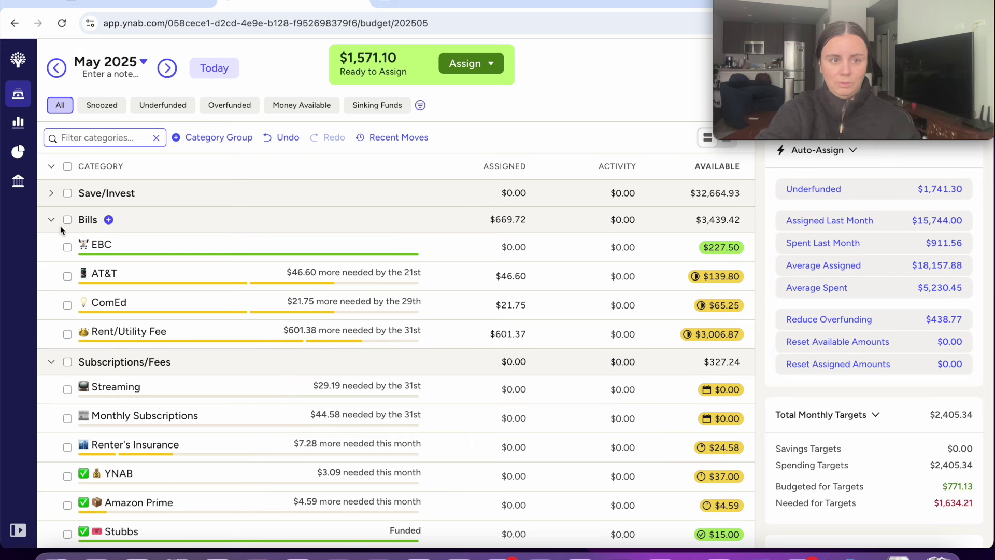
Step: Auto-assign the low half of the May targets, $52.22, across the whole Subscriptions/Fees group and clear the selection
scroll(52, 223, "down", 3)
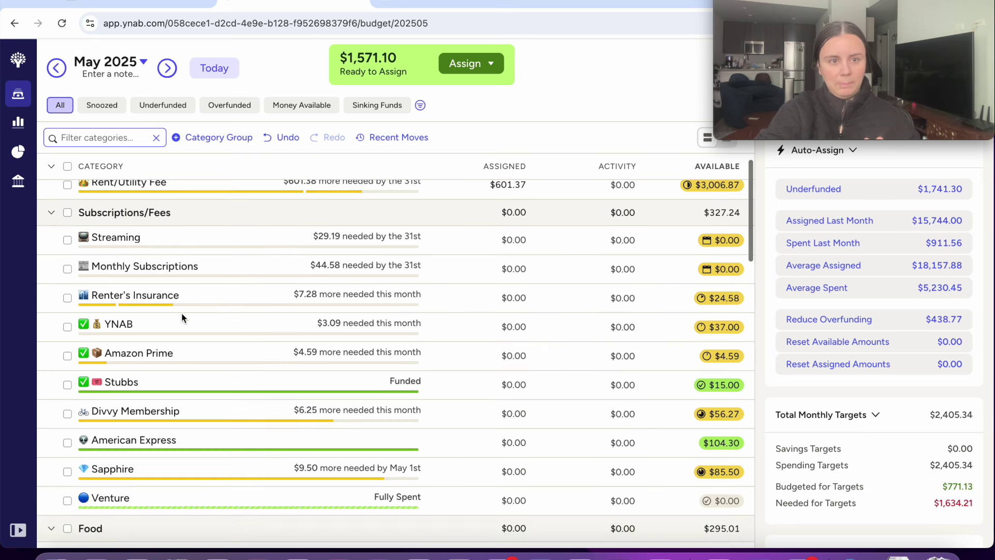
left_click(68, 213)
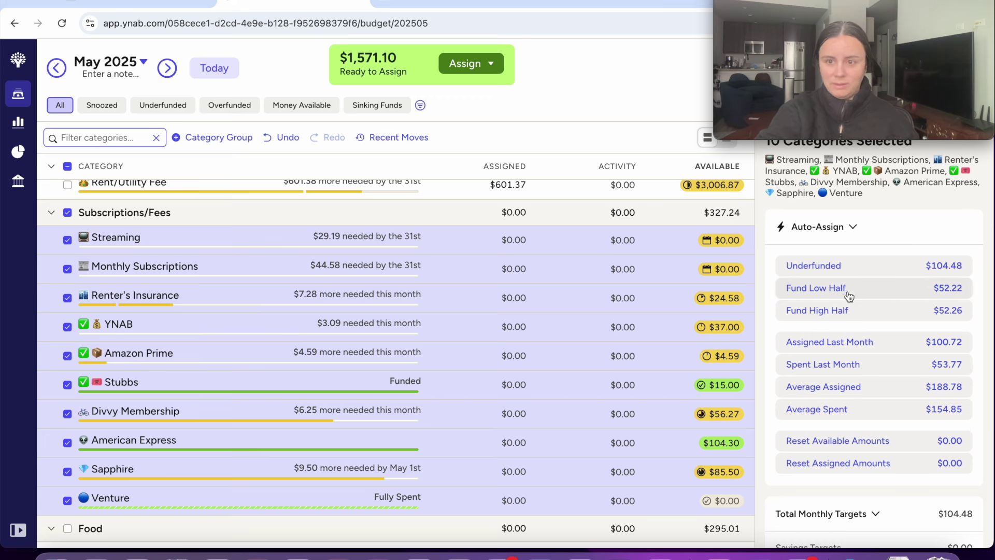
left_click(846, 290)
left_click(68, 213)
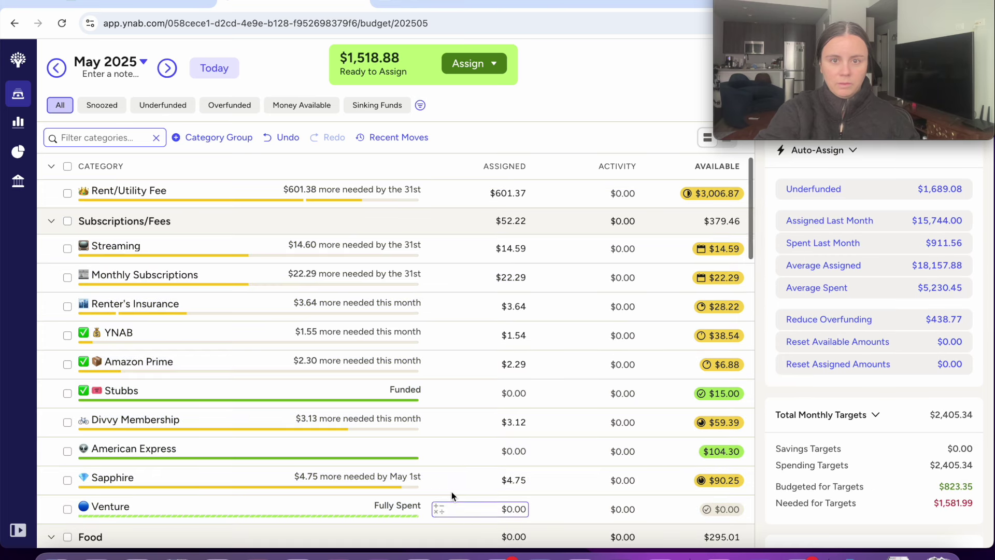
Step: Set the monthly target of the Groceries category to $200 and save it
scroll(505, 332, "down", 5)
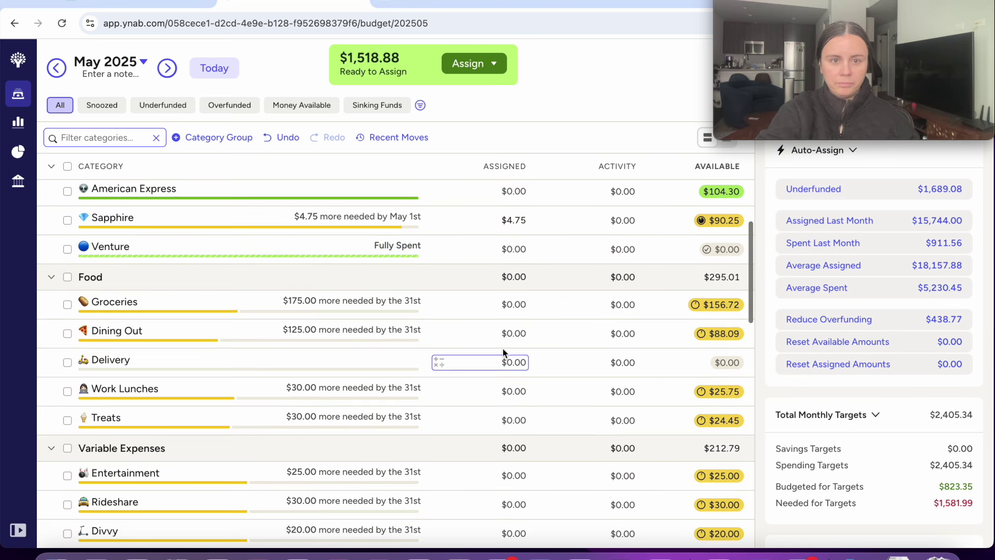
left_click(309, 302)
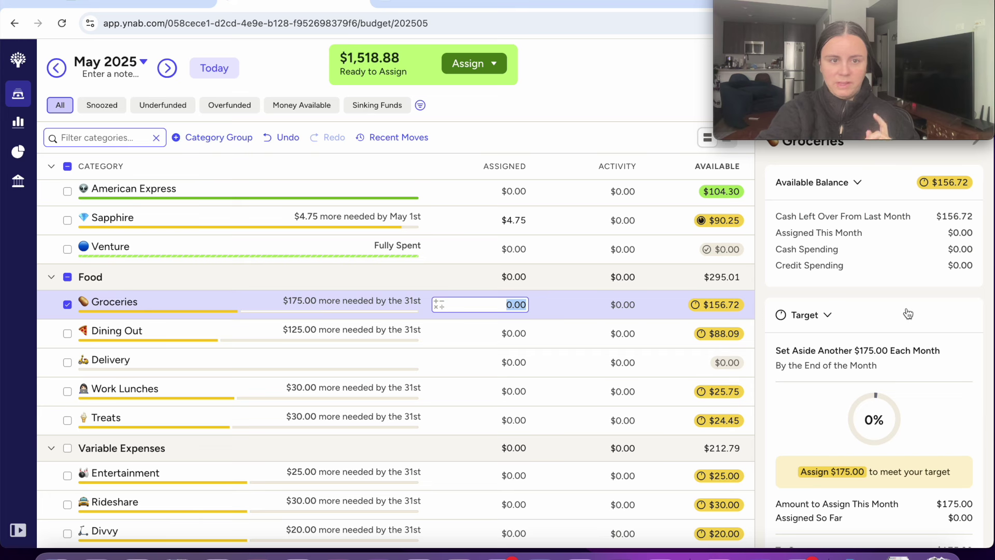
scroll(935, 384, "down", 3)
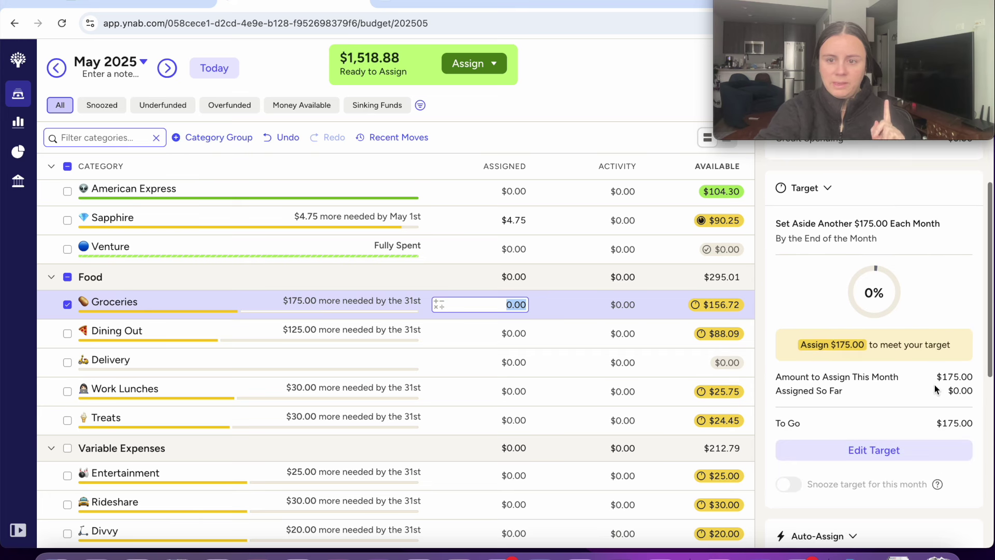
left_click(898, 451)
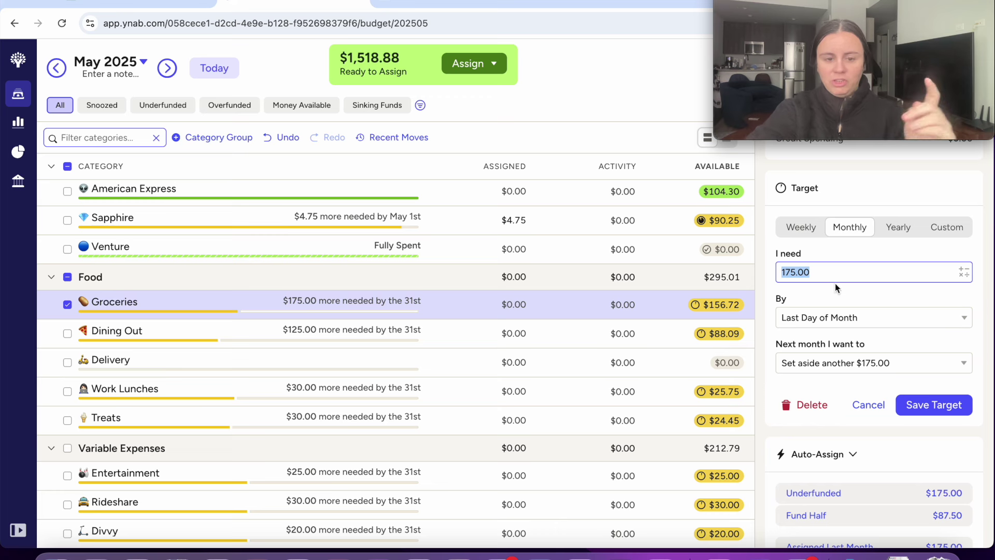
type("200")
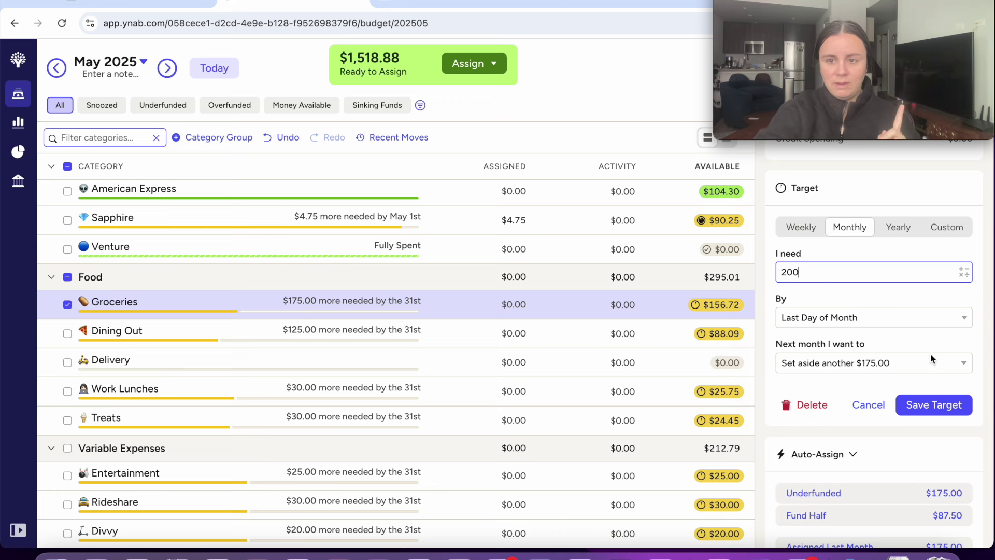
left_click(914, 404)
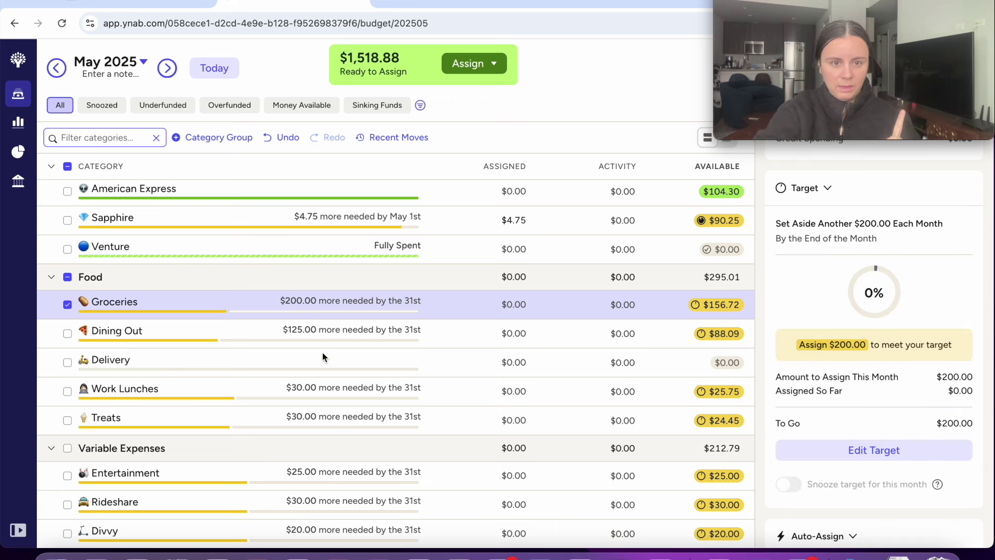
Step: Raise the Dining Out category's monthly target to $150, save it, and clear the selection
left_click(320, 336)
left_click(896, 450)
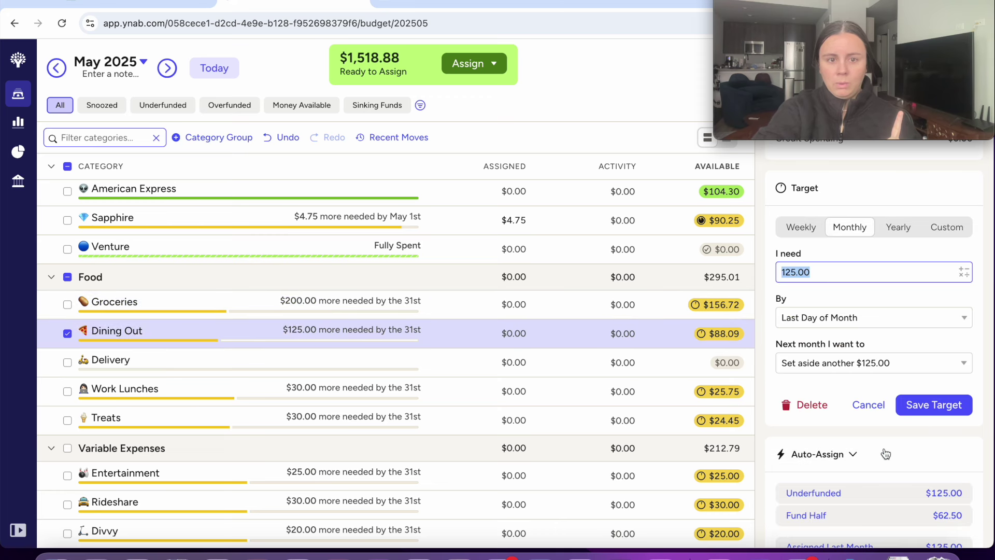
type("150")
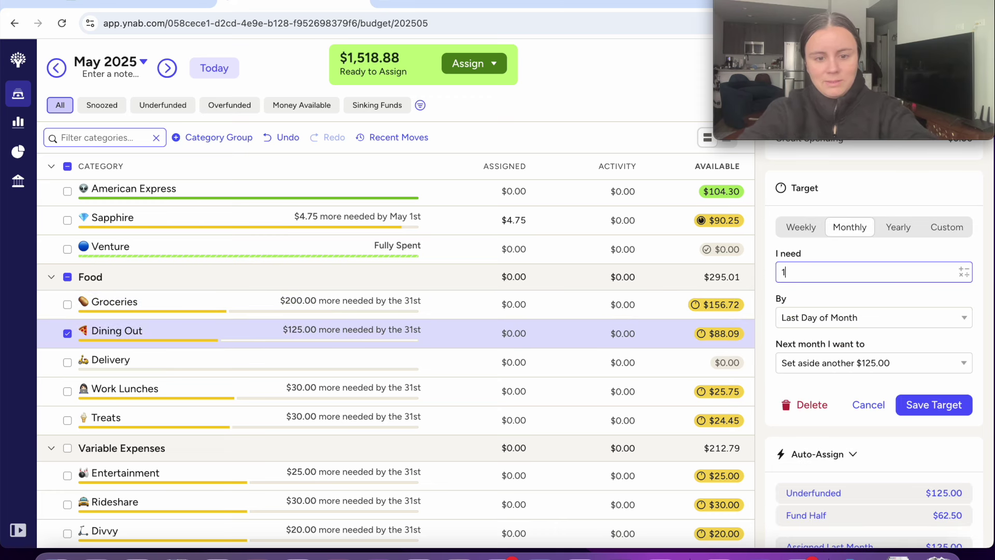
left_click(934, 403)
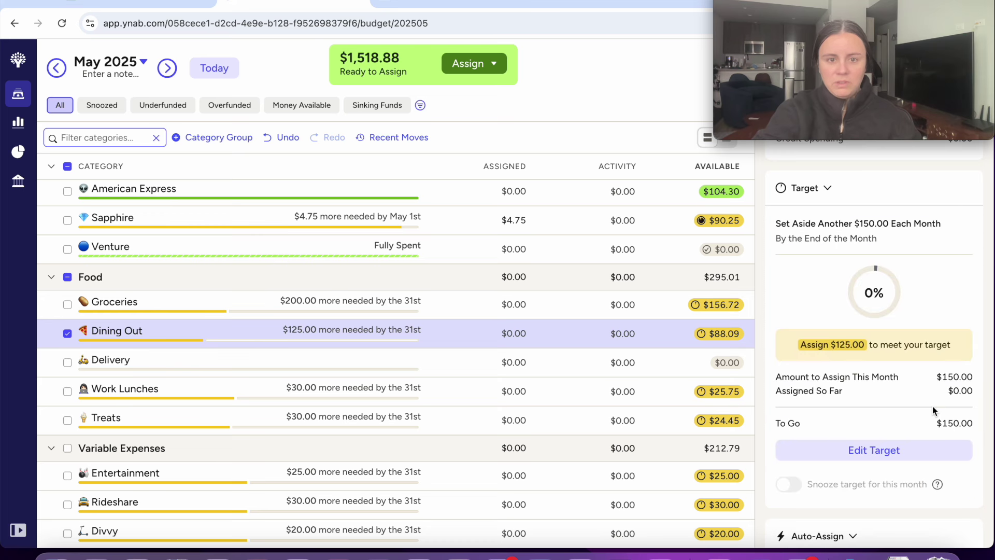
left_click(66, 278)
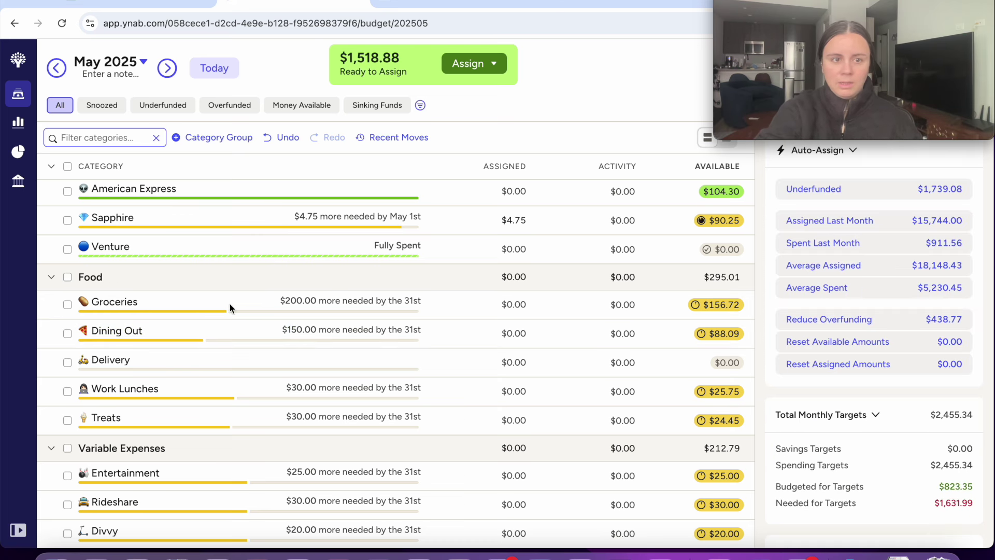
Step: Auto-assign half of the May targets, $205, across the whole Food group and clear the selection
left_click(67, 277)
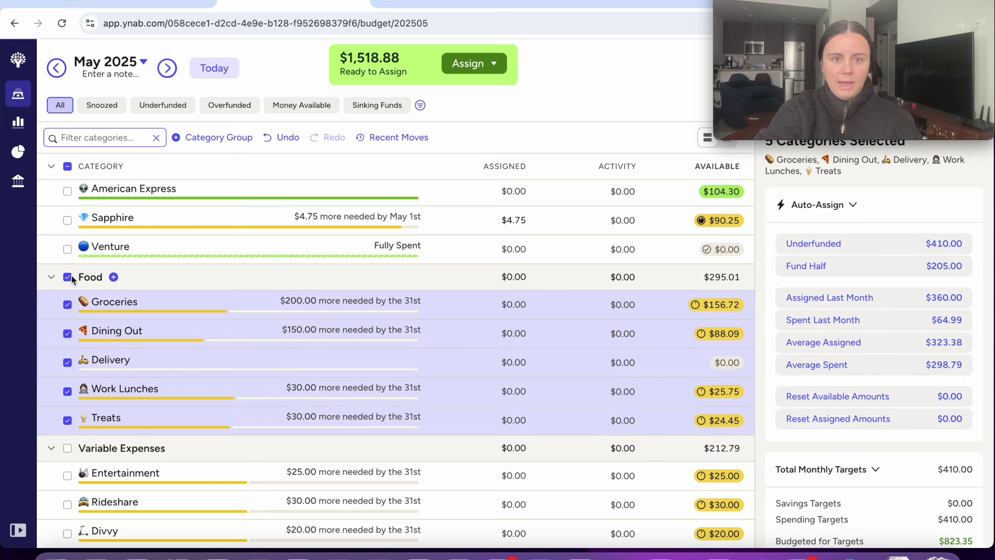
left_click(906, 274)
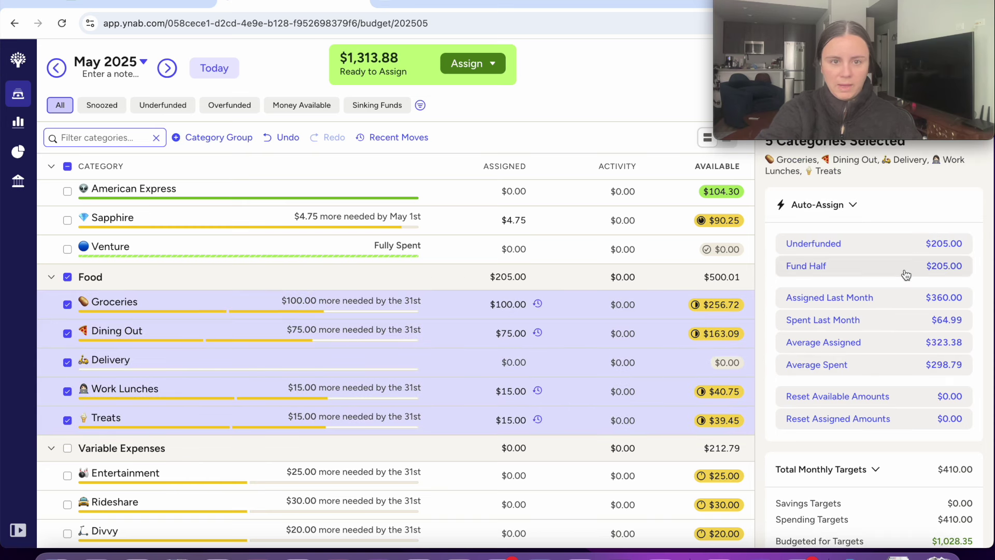
left_click(67, 277)
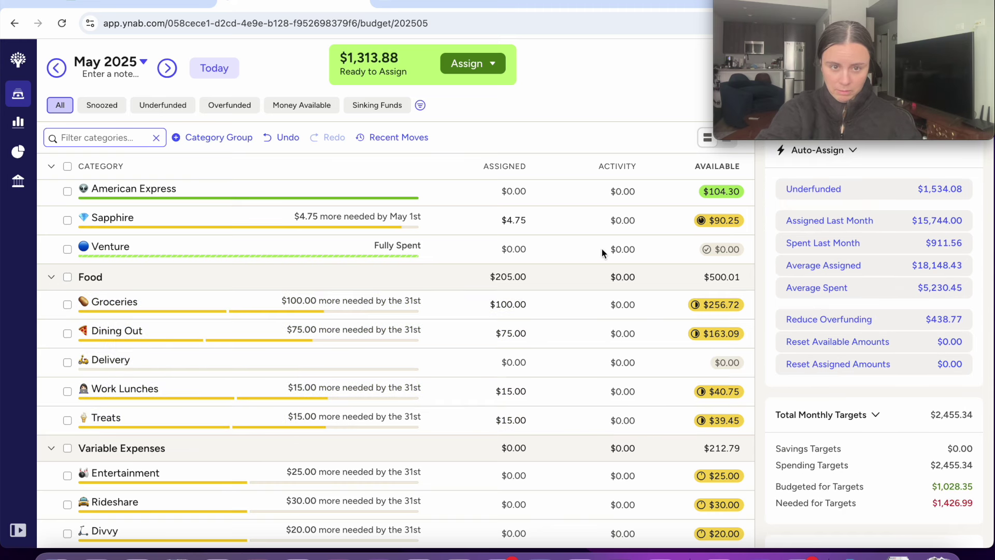
Step: Auto-assign half of the May targets, $57.50, across the whole Variable Expenses group and clear the selection
scroll(58, 355, "down", 2)
left_click(67, 356)
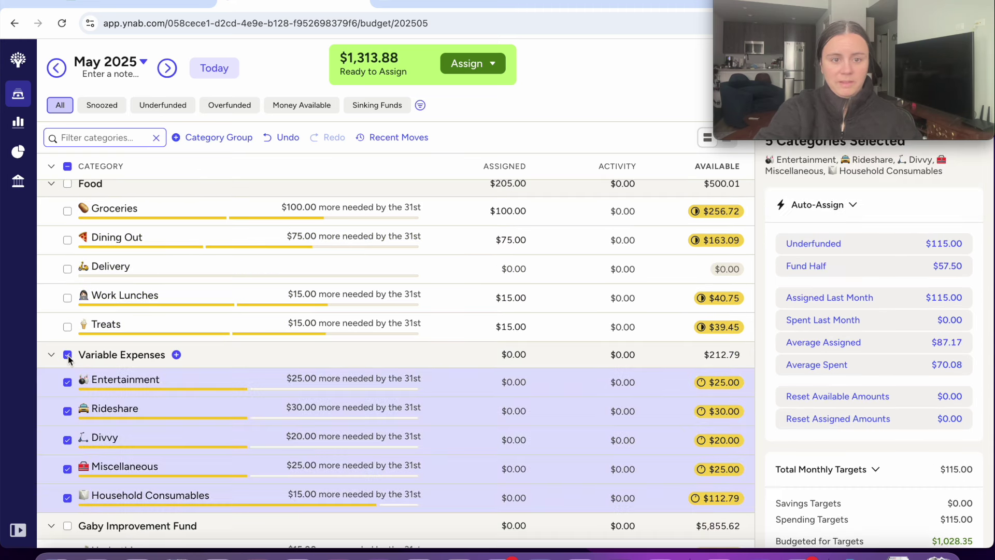
left_click(870, 273)
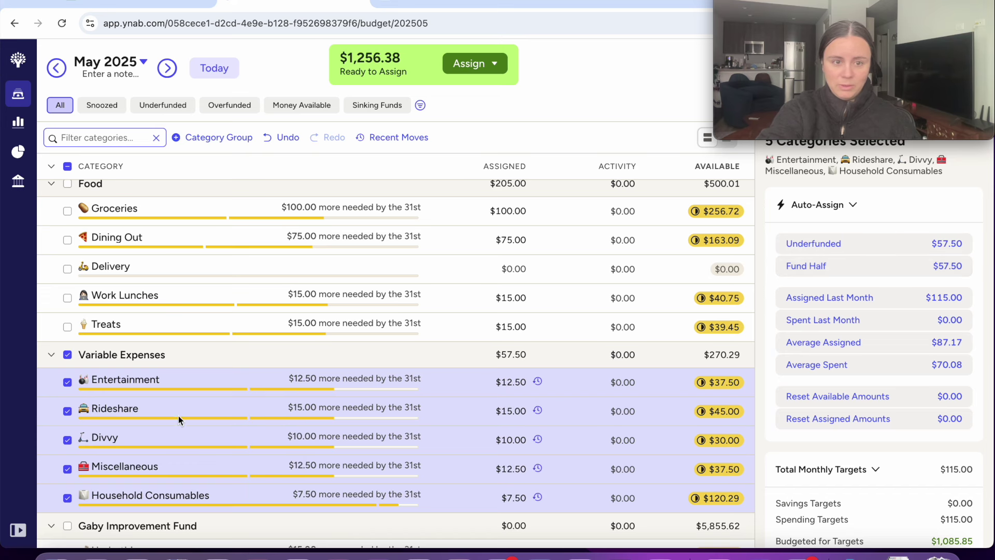
left_click(68, 354)
scroll(411, 378, "down", 5)
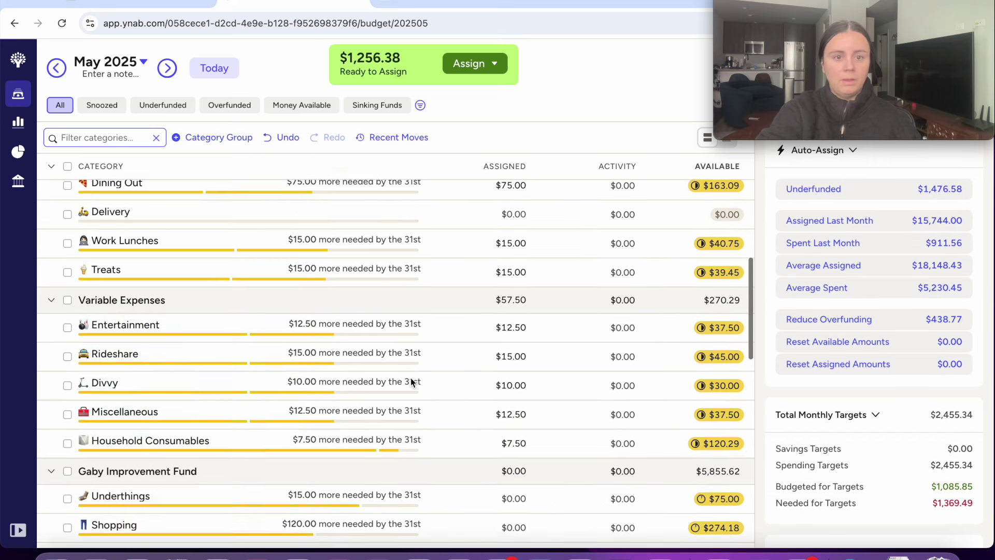
Step: Set the Shopping category's monthly target to $150 and save it
scroll(411, 381, "down", 2)
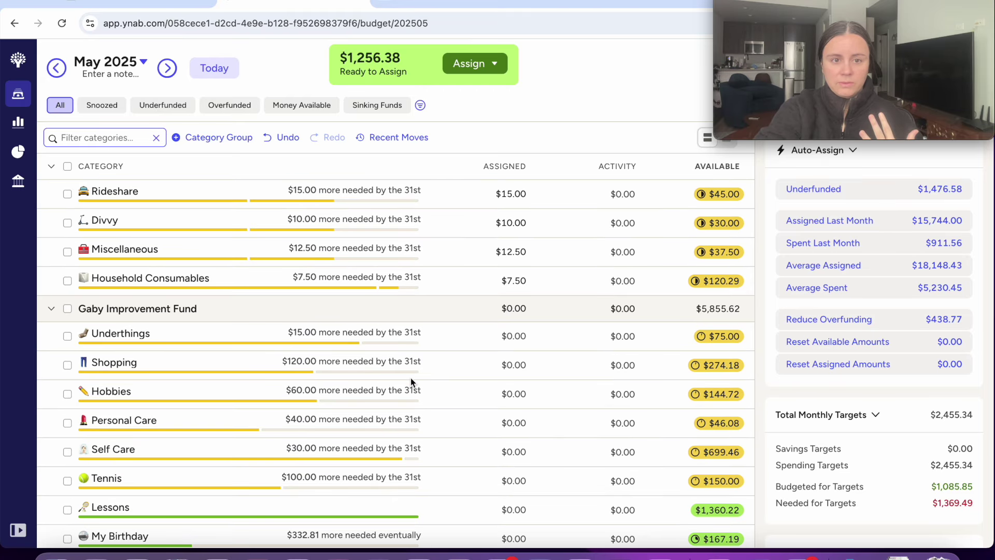
scroll(411, 378, "up", 1)
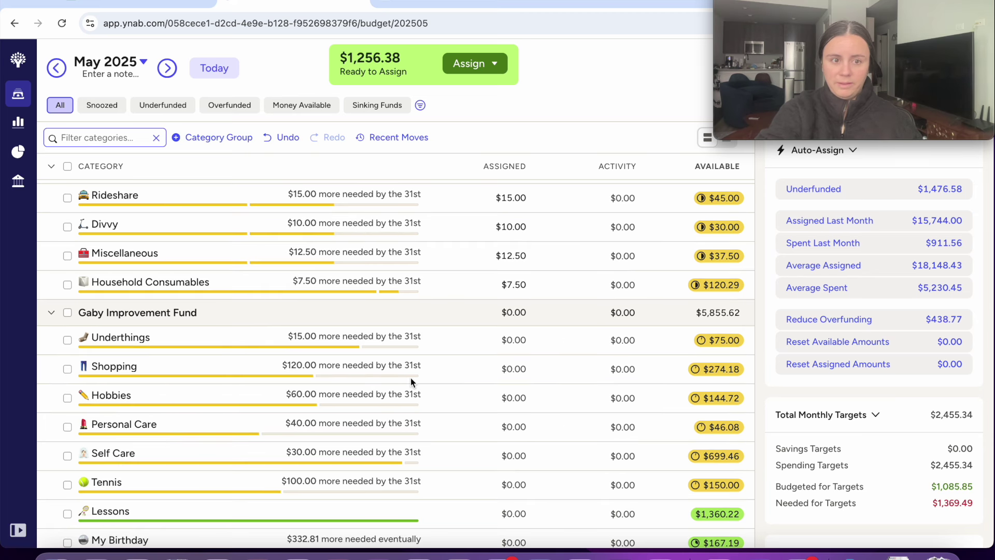
left_click(256, 372)
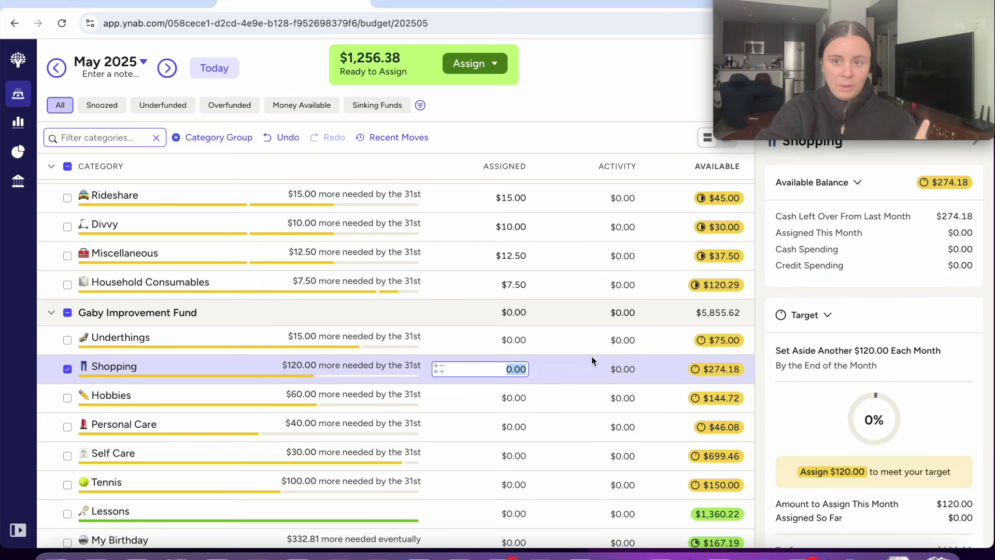
scroll(985, 402, "down", 4)
left_click(933, 390)
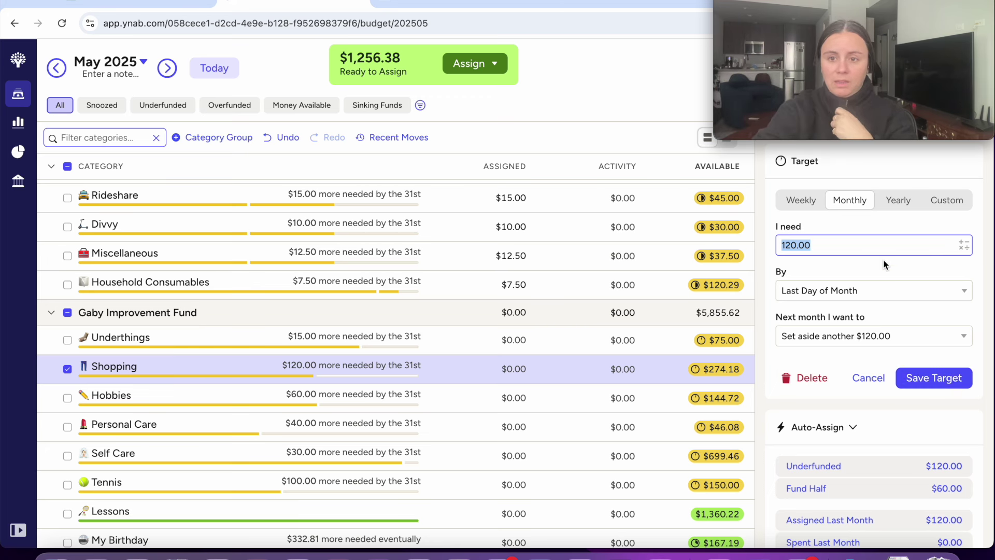
type("15")
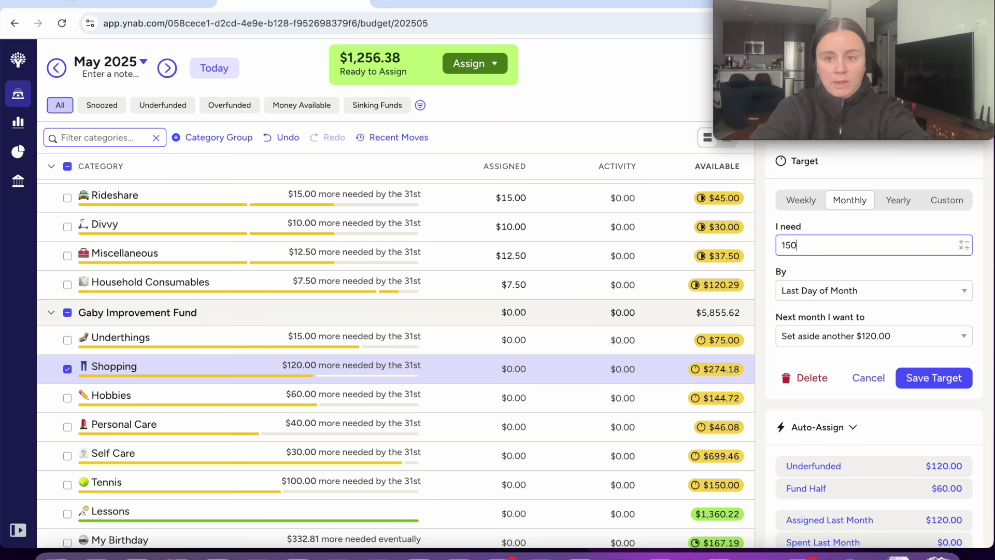
type("0")
left_click(954, 377)
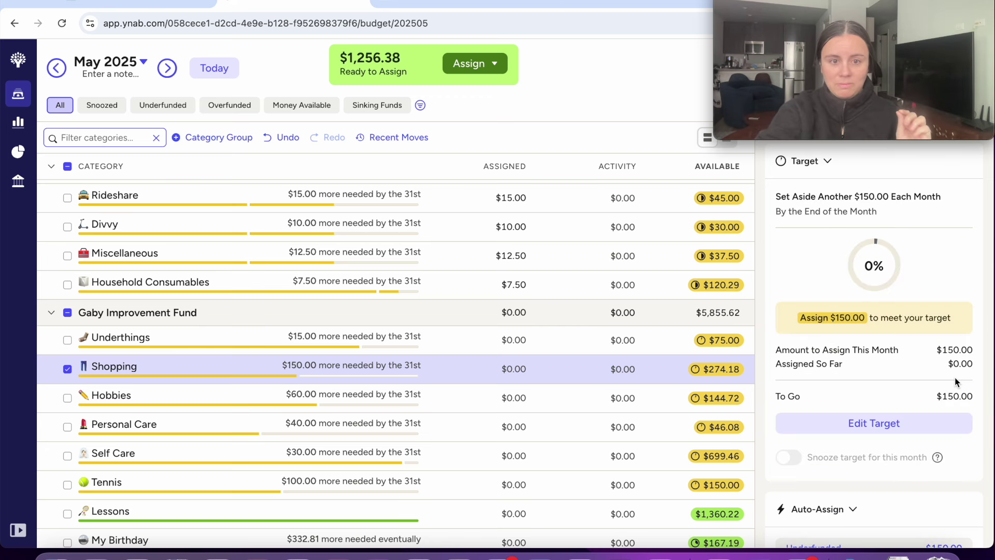
Step: Set the Hobbies category's monthly target to $75 and save it
left_click(369, 399)
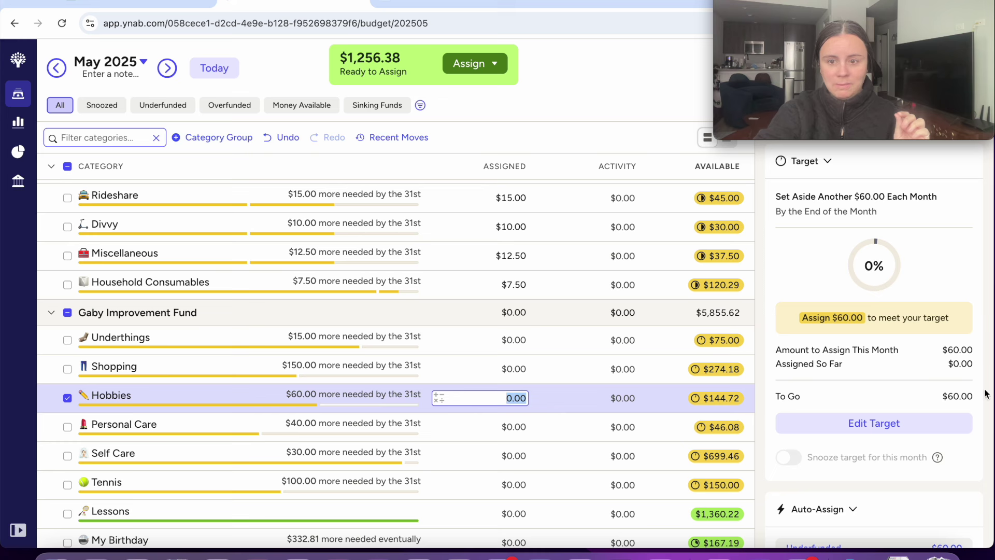
left_click(890, 425)
type("75")
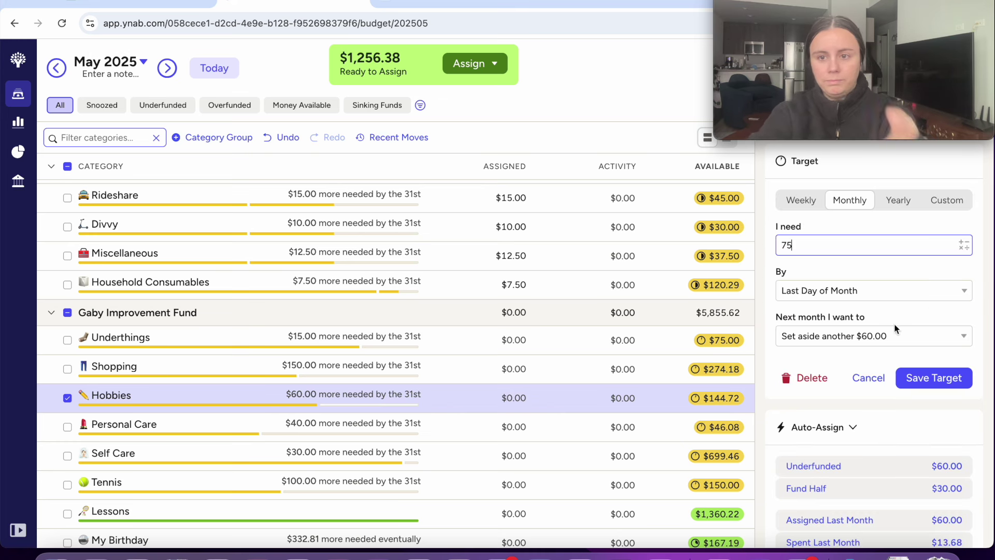
left_click(927, 378)
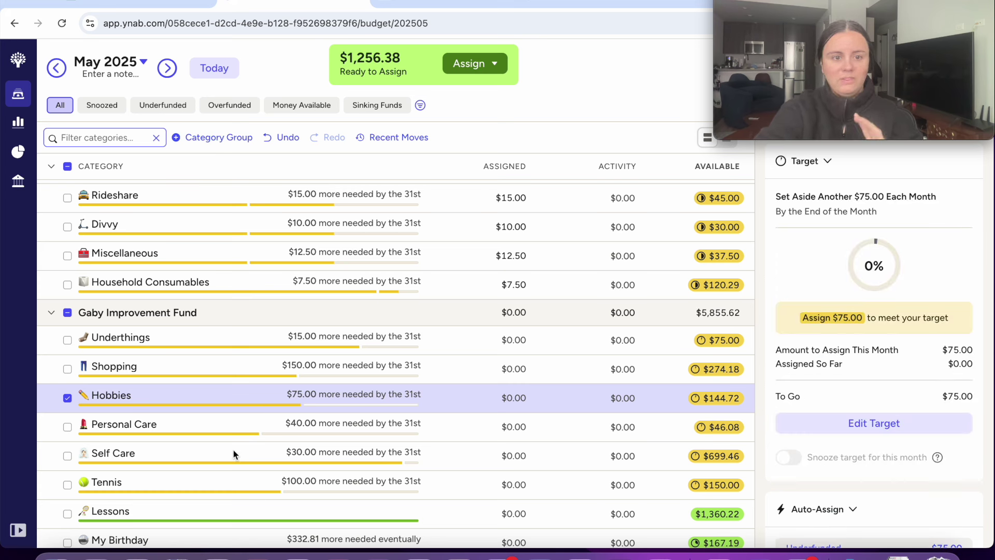
Step: Set the Personal Care category's monthly target to $50, save it, and clear the selection
left_click(246, 426)
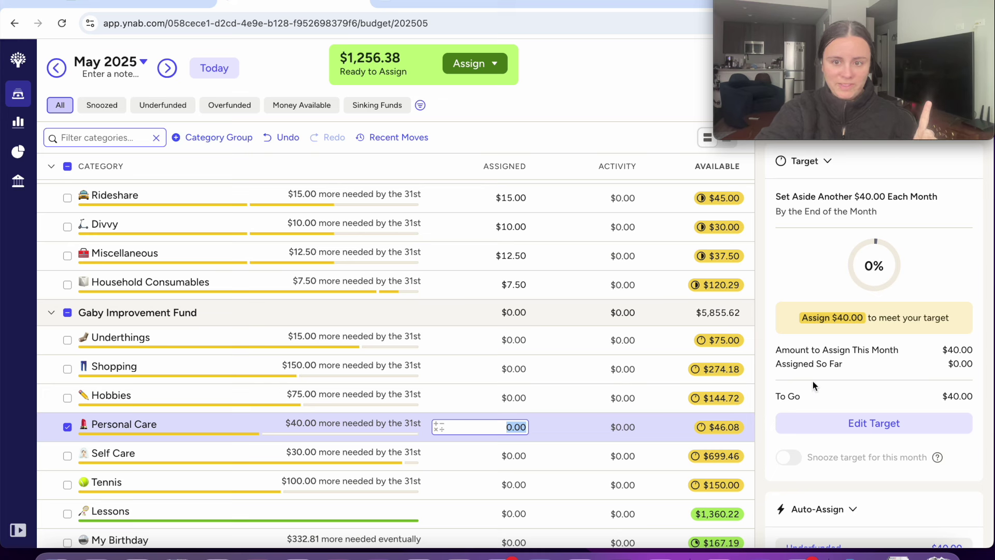
left_click(869, 423)
type("50")
left_click(938, 377)
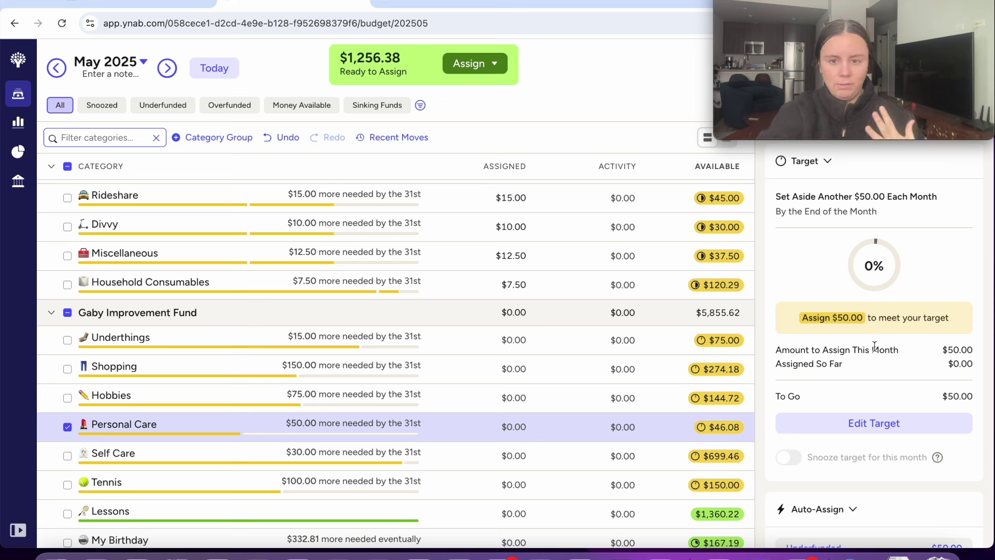
left_click(68, 427)
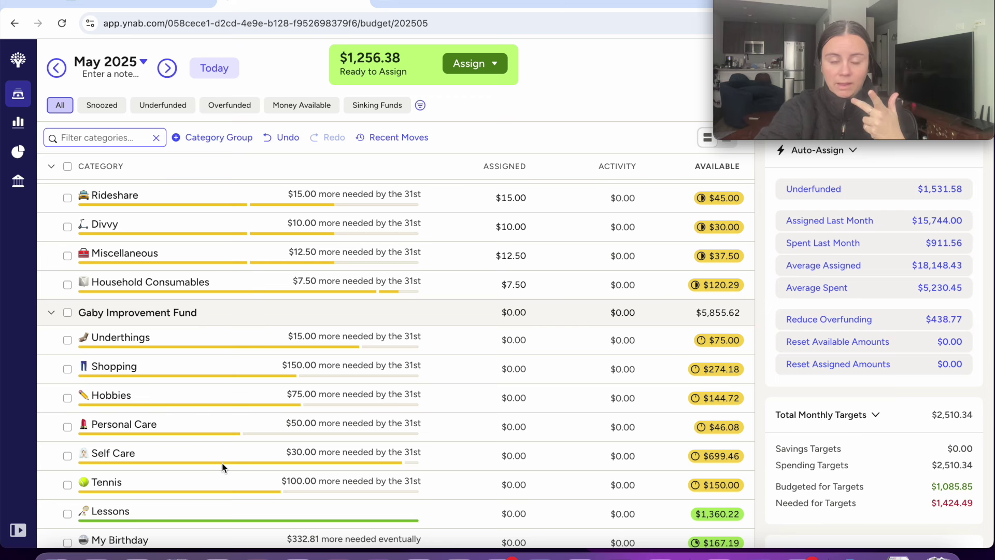
Step: Set the Tennis category's monthly target to $70, save it, and deselect the category
left_click(256, 482)
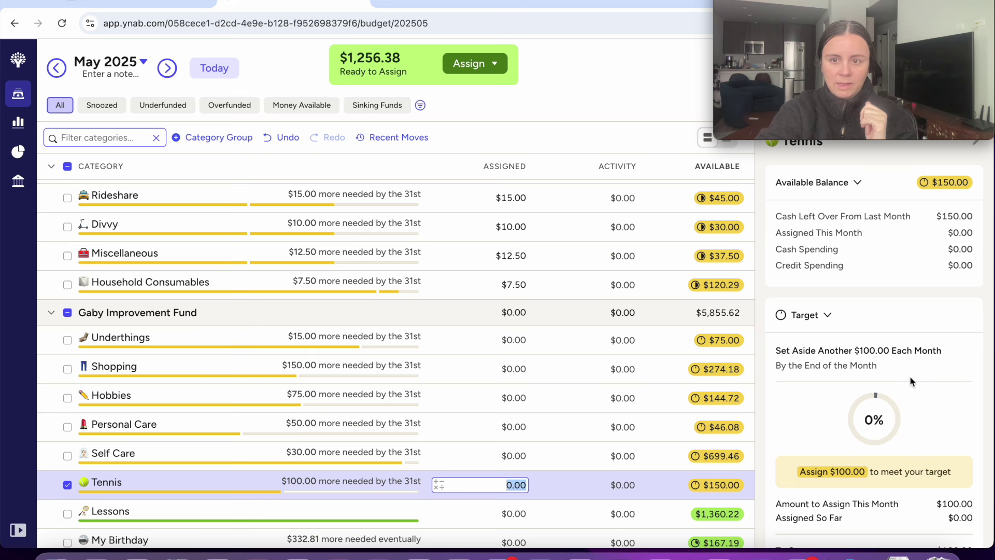
scroll(910, 377, "down", 3)
left_click(902, 434)
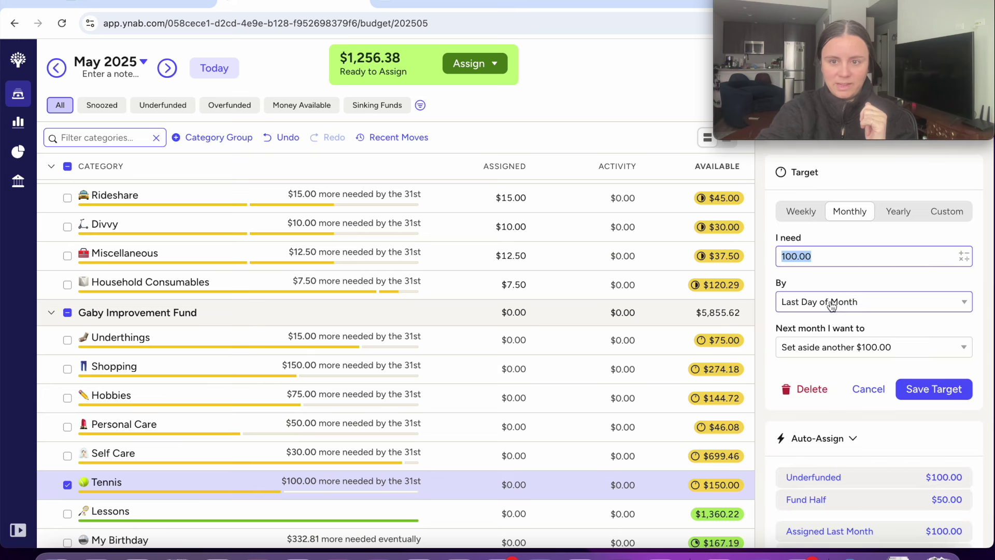
type("70")
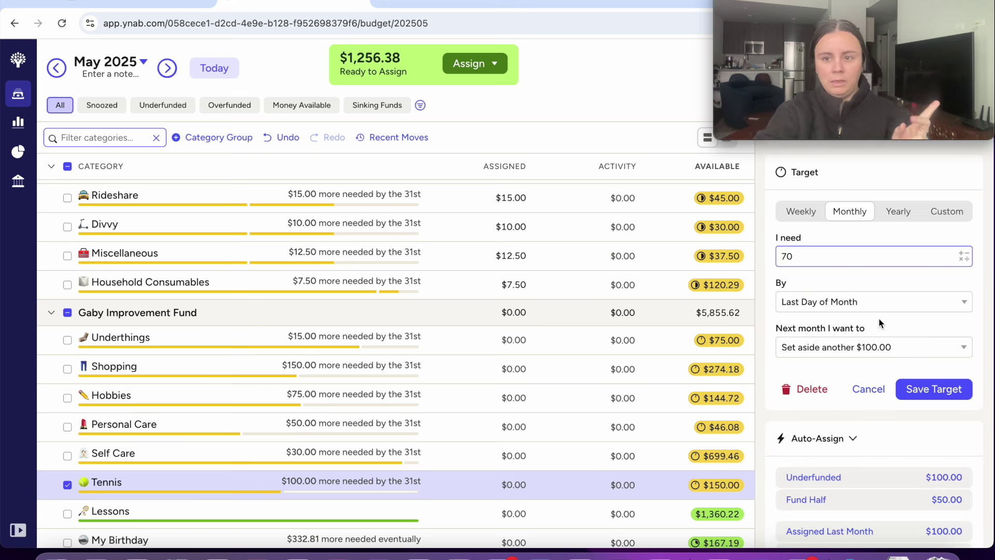
left_click(942, 386)
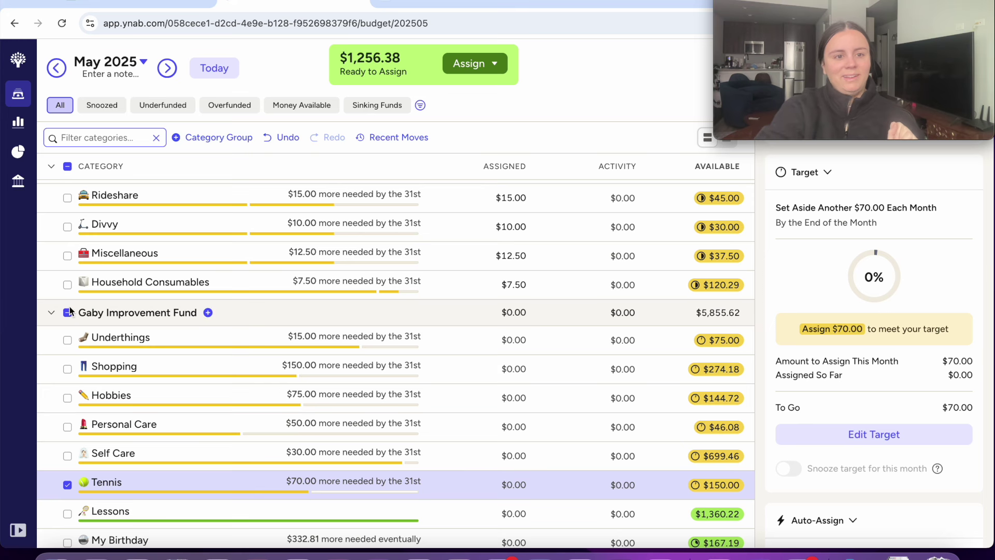
scroll(237, 470, "down", 2)
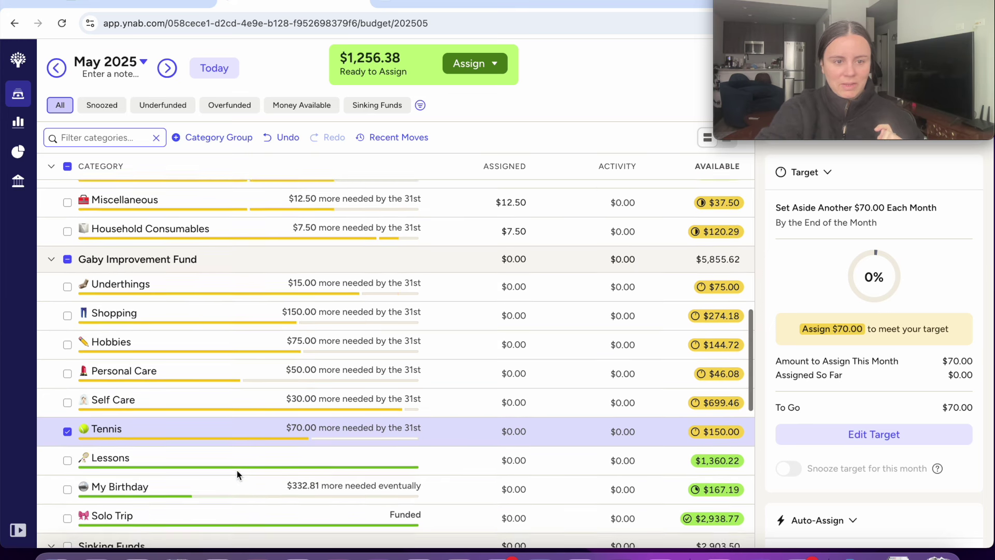
left_click(60, 429)
Step: Auto-assign half of the May targets, $195, across the whole Improvement Fund group and clear the selection
left_click(68, 259)
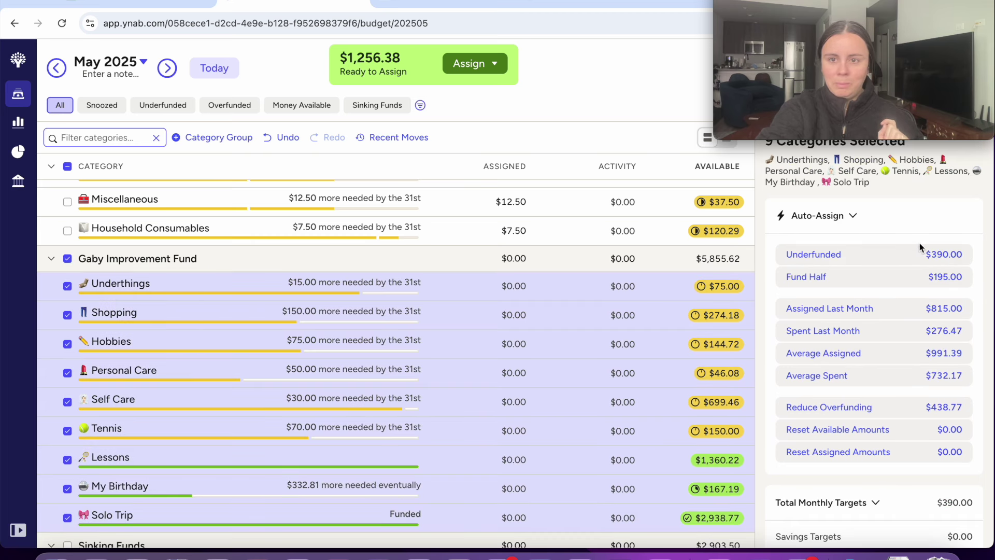
left_click(928, 281)
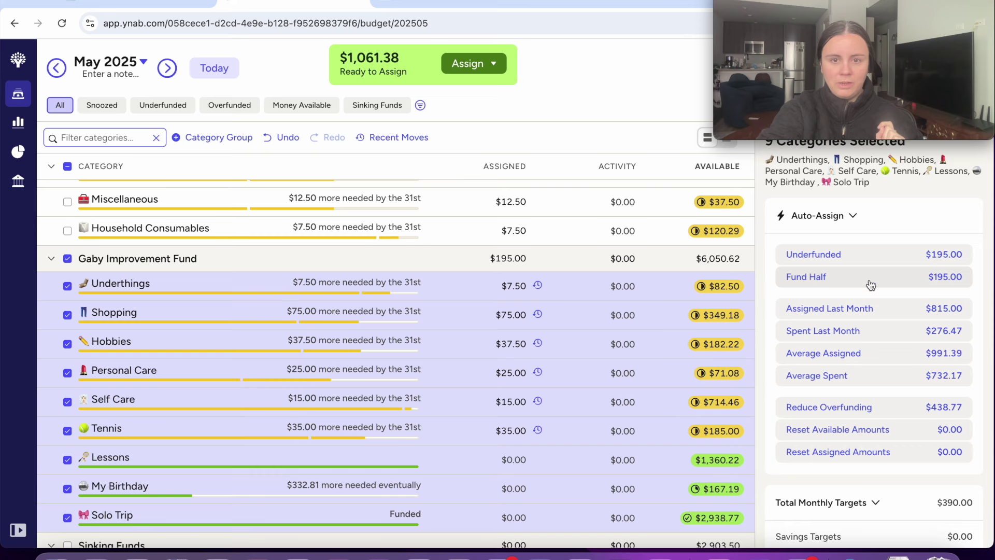
left_click(67, 259)
Step: Auto-assign half of the May targets, $10, across the whole Sinking Funds group and clear the selection
scroll(365, 482, "down", 5)
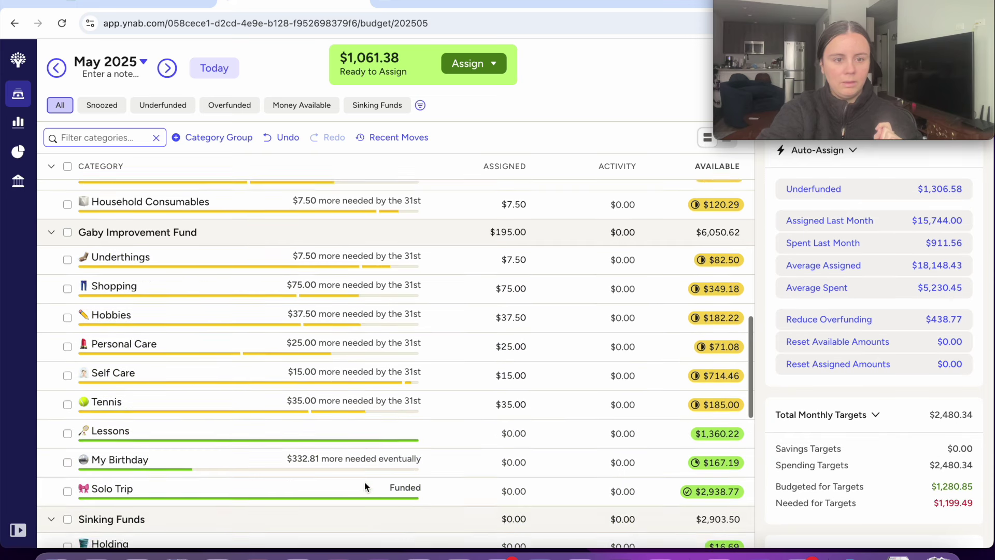
scroll(365, 482, "down", 3)
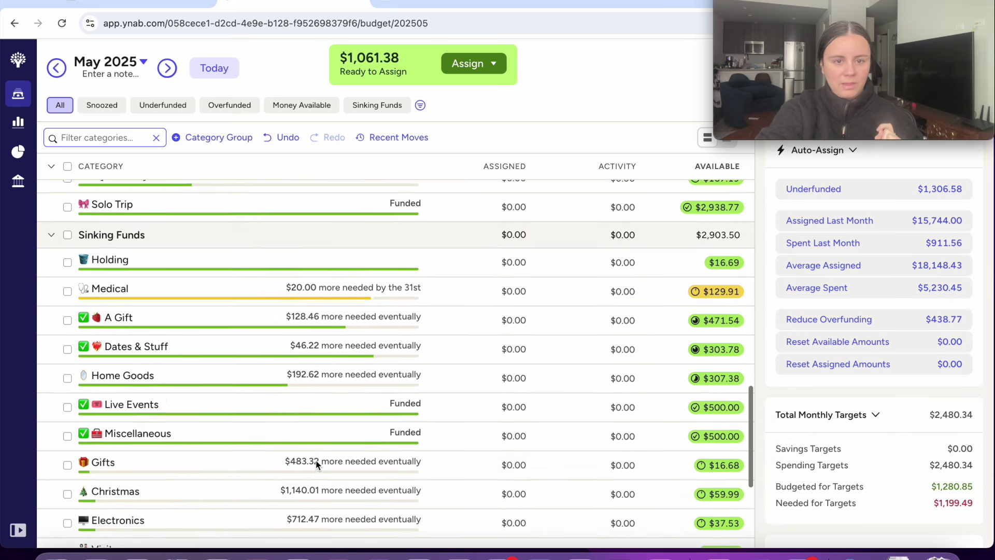
left_click(68, 230)
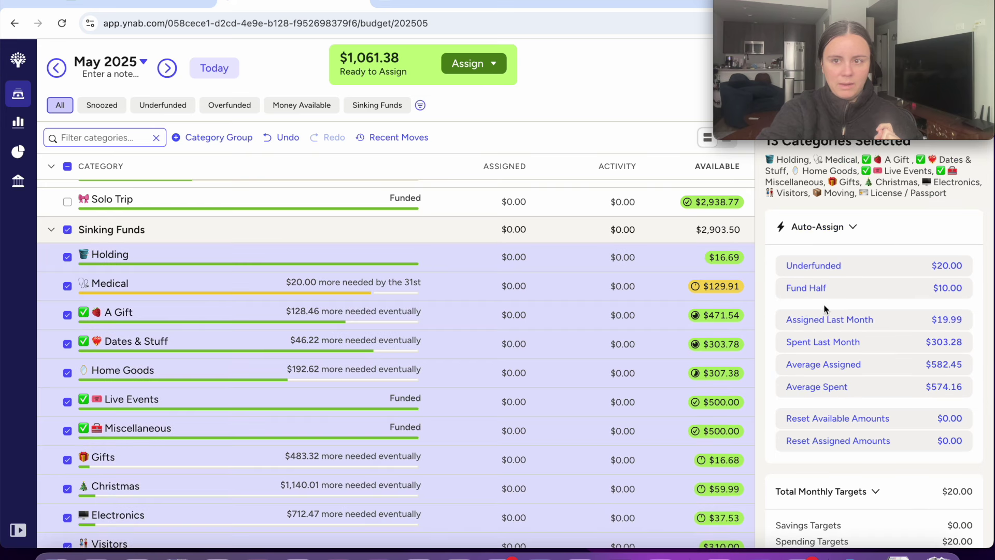
left_click(858, 295)
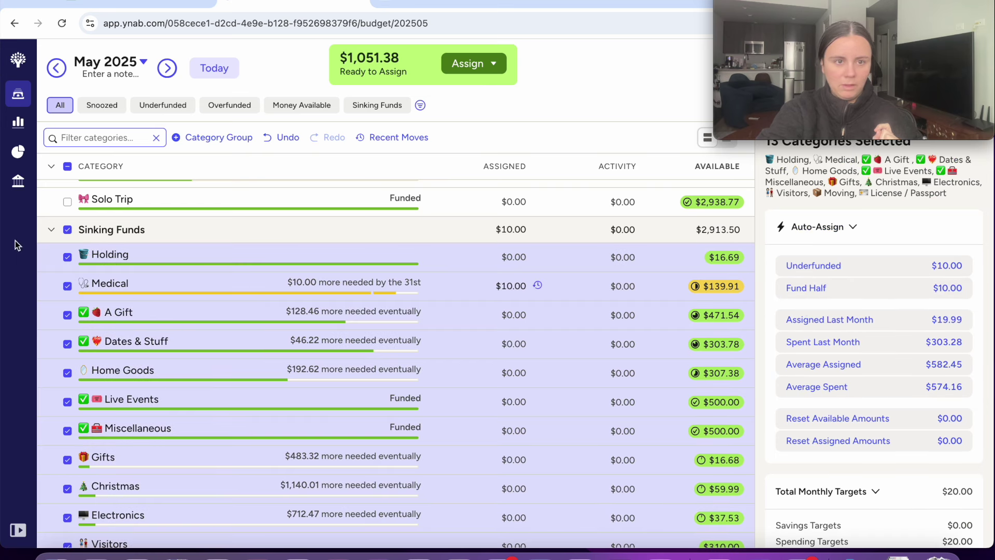
left_click(70, 230)
Step: Go back to the April 2025 budget and add $25 to the Groceries assigned amount, making it $200
scroll(252, 325, "down", 9)
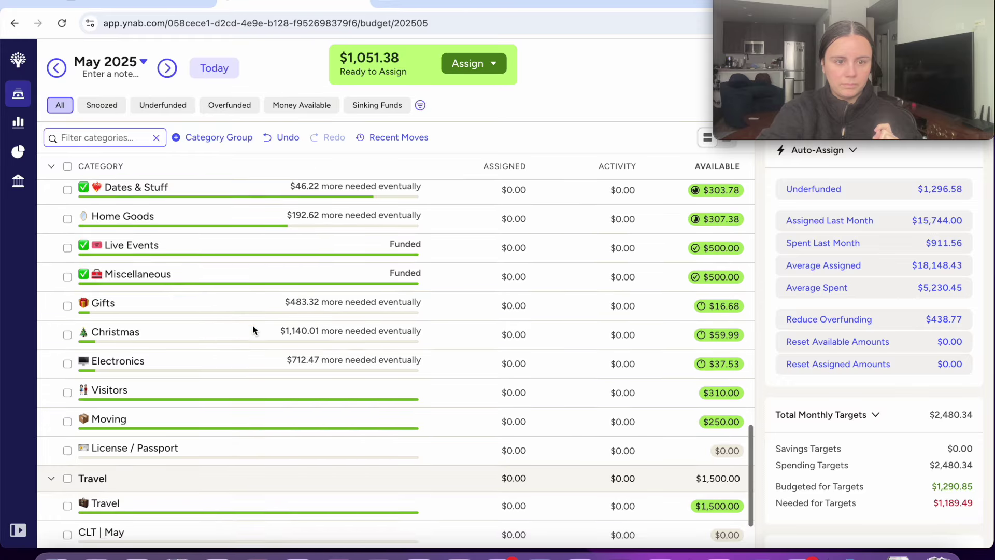
scroll(253, 330, "up", 20)
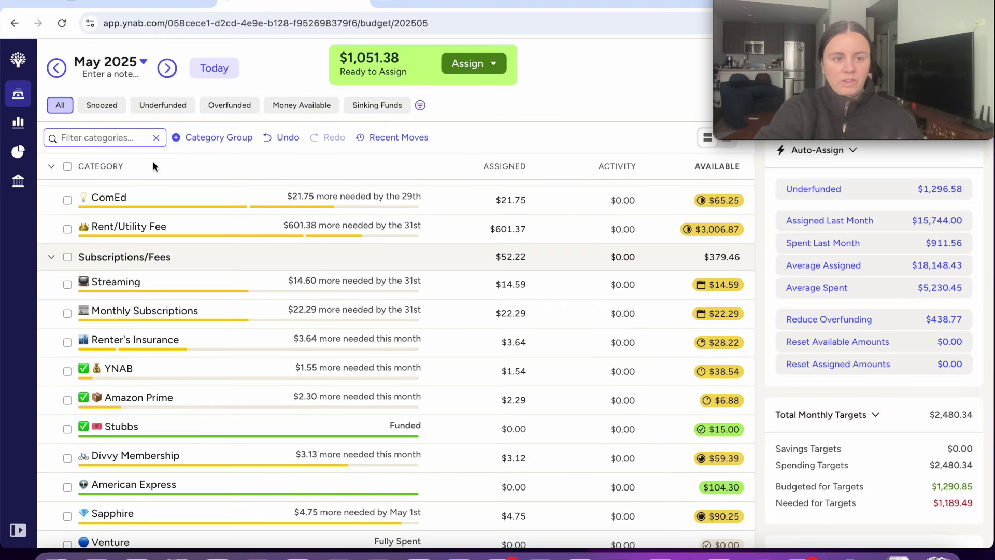
left_click(57, 68)
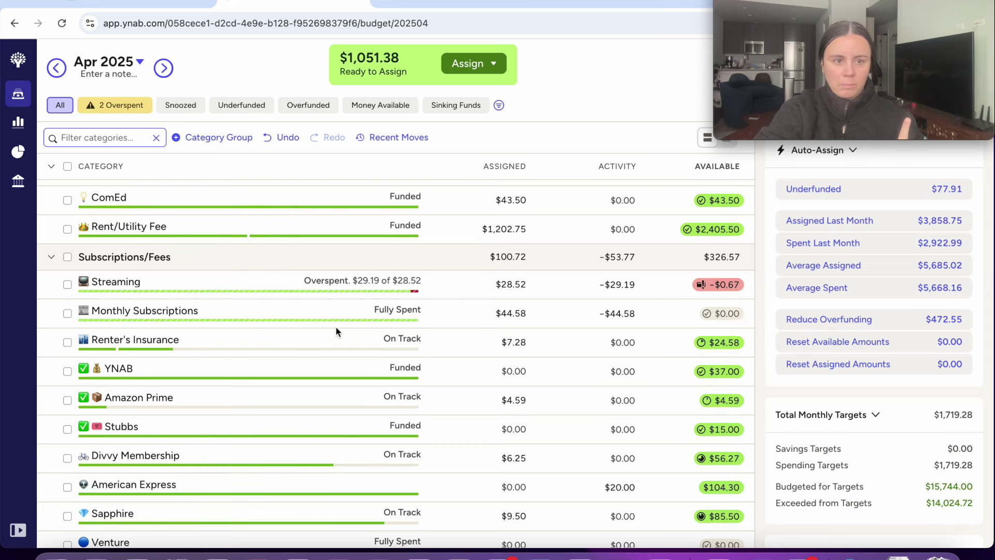
scroll(335, 327, "up", 3)
scroll(336, 330, "down", 8)
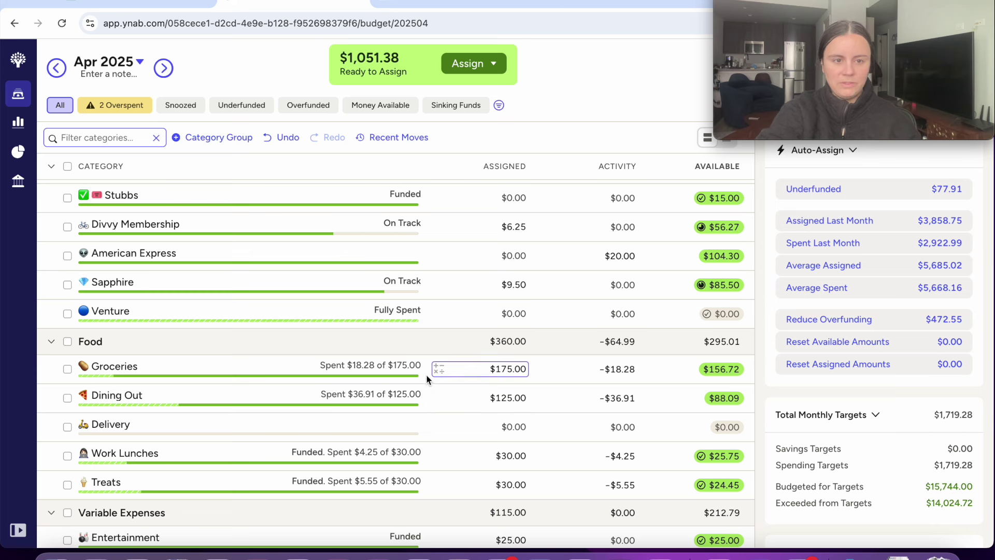
left_click(522, 369)
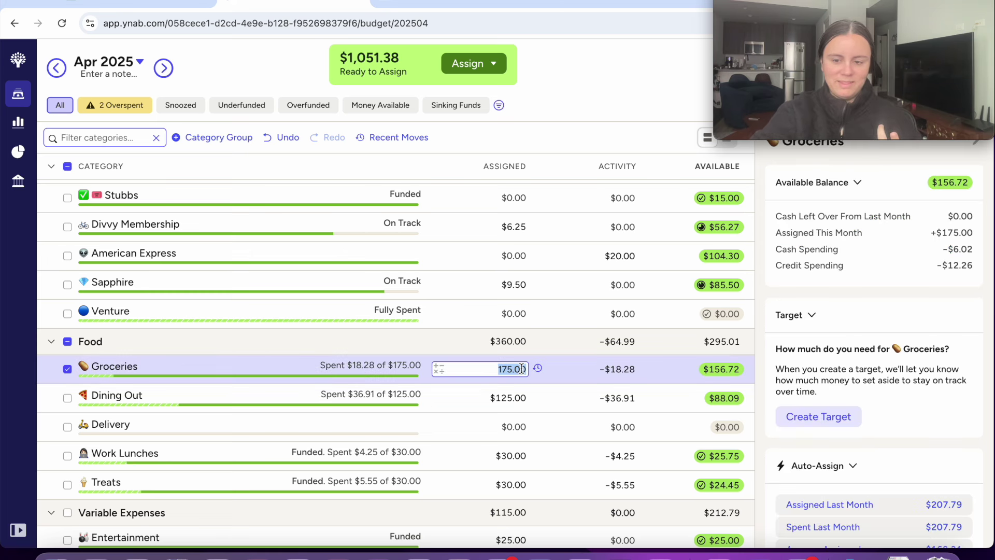
type("+25")
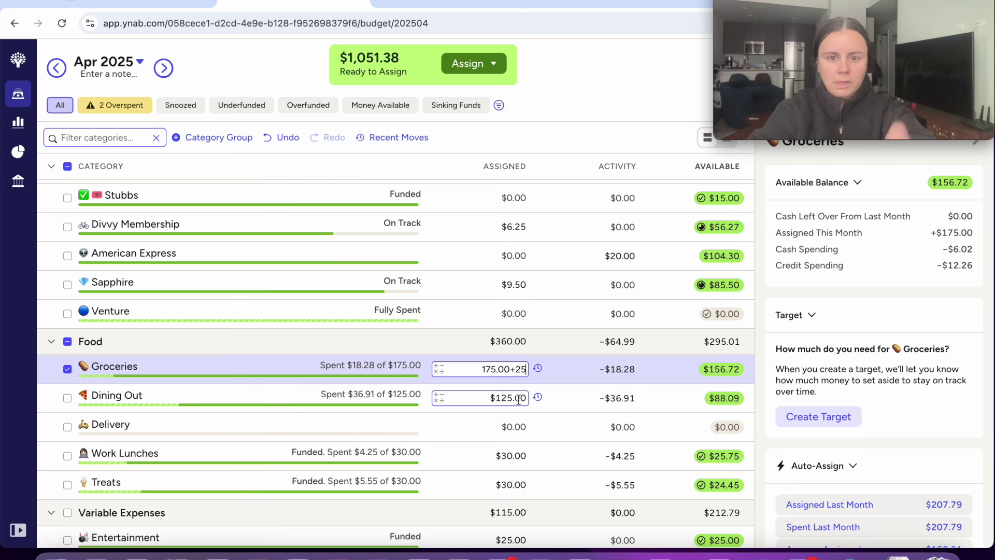
key("Return")
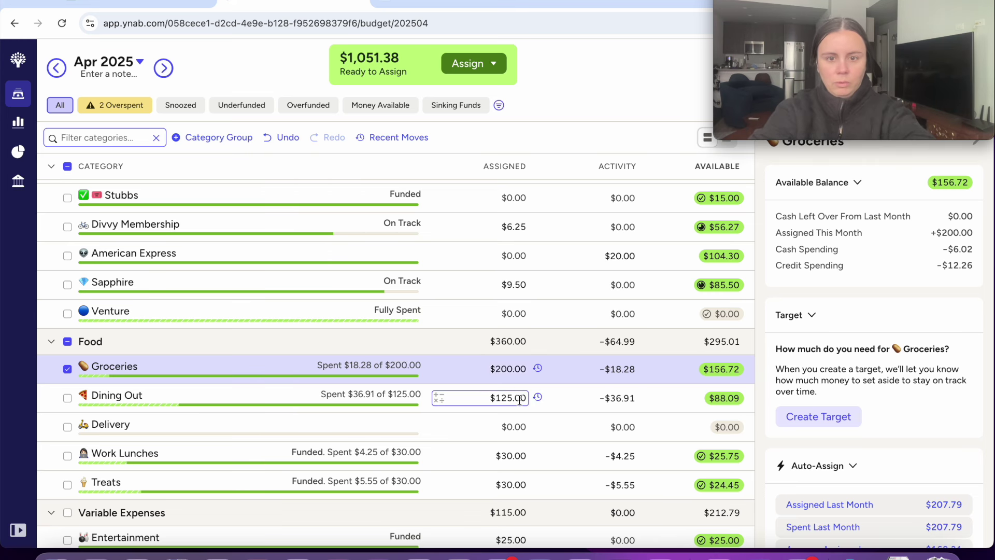
Step: Add $25 to the April assigned amount of the Dining Out category, making it $150
left_click(523, 398)
type("+")
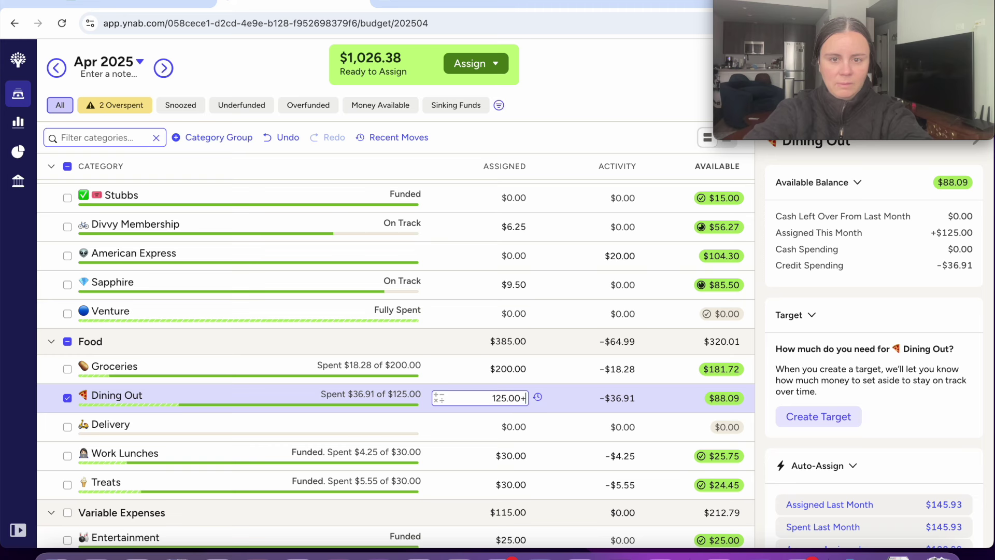
type("25")
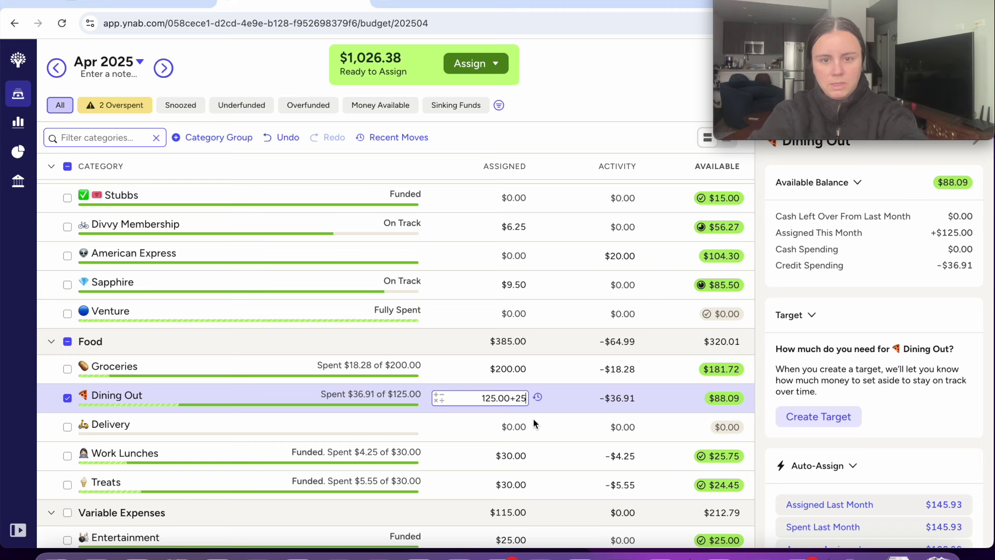
key("Return")
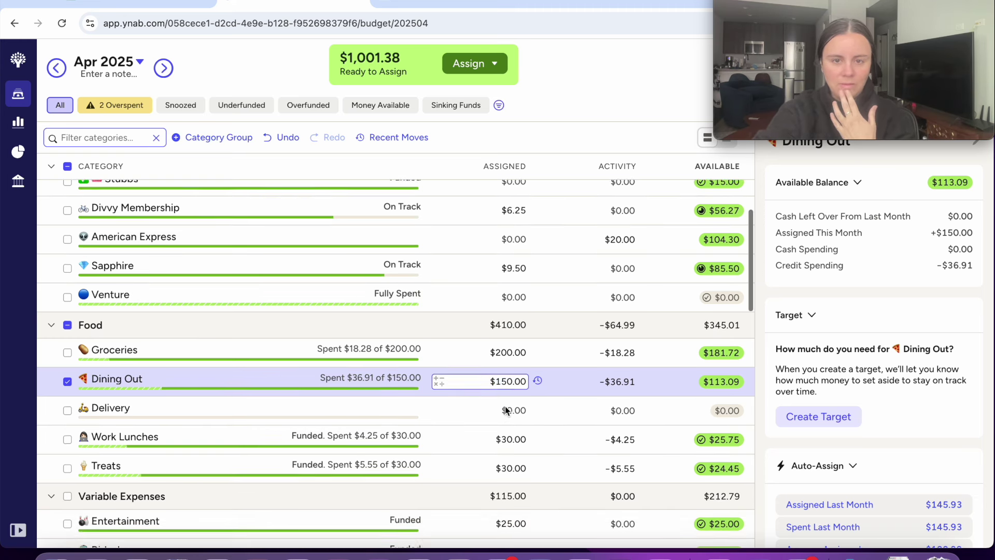
Step: Add $30 to the April assigned amount of the Shopping category, making it $150
scroll(505, 404, "down", 5)
scroll(506, 407, "down", 1)
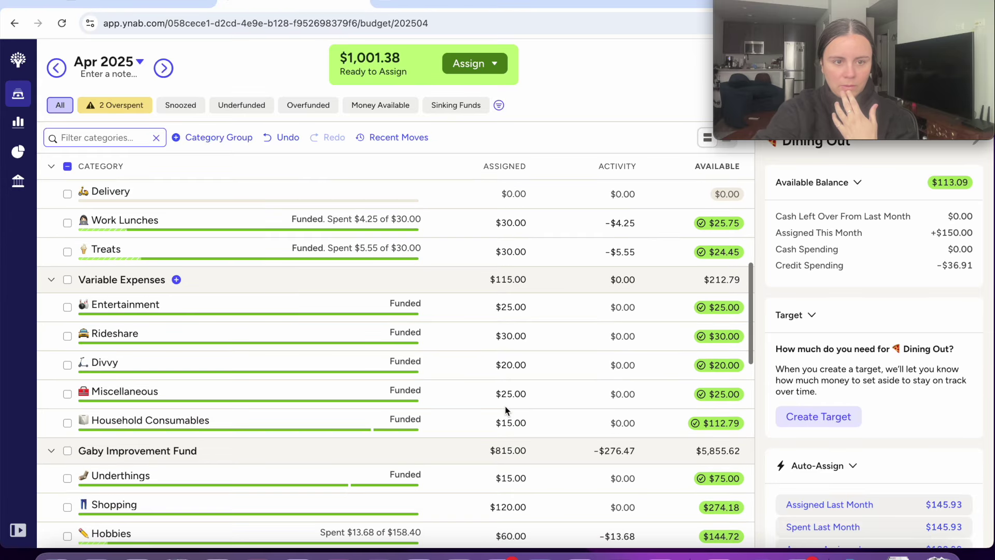
left_click(515, 480)
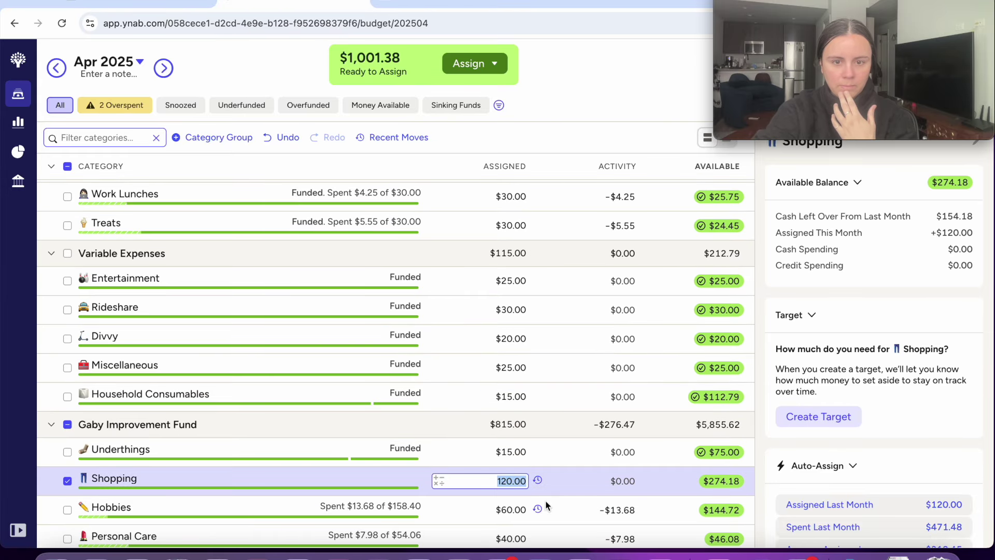
type("+30")
Step: Add $15 to the April assigned amount of the Hobbies category, making it $75
left_click(514, 516)
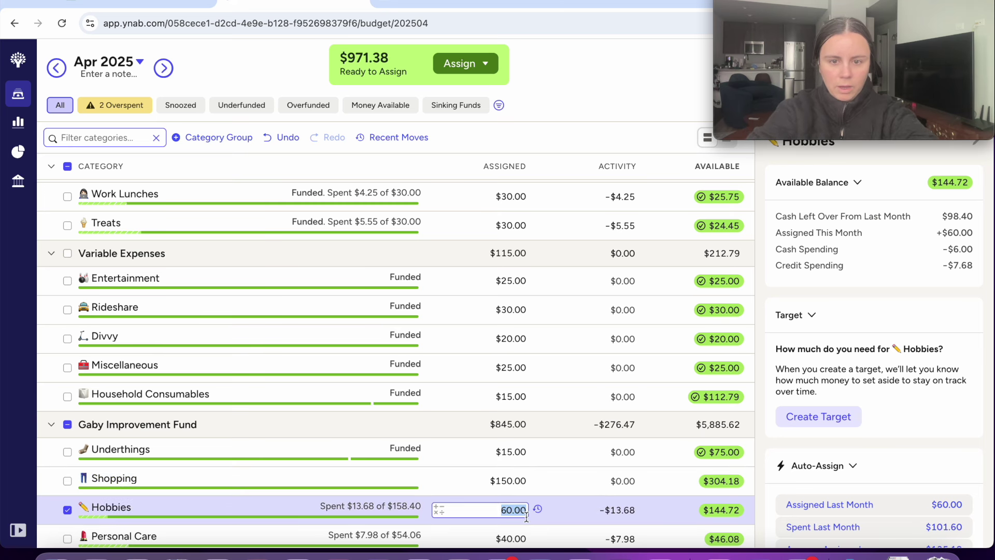
type("+")
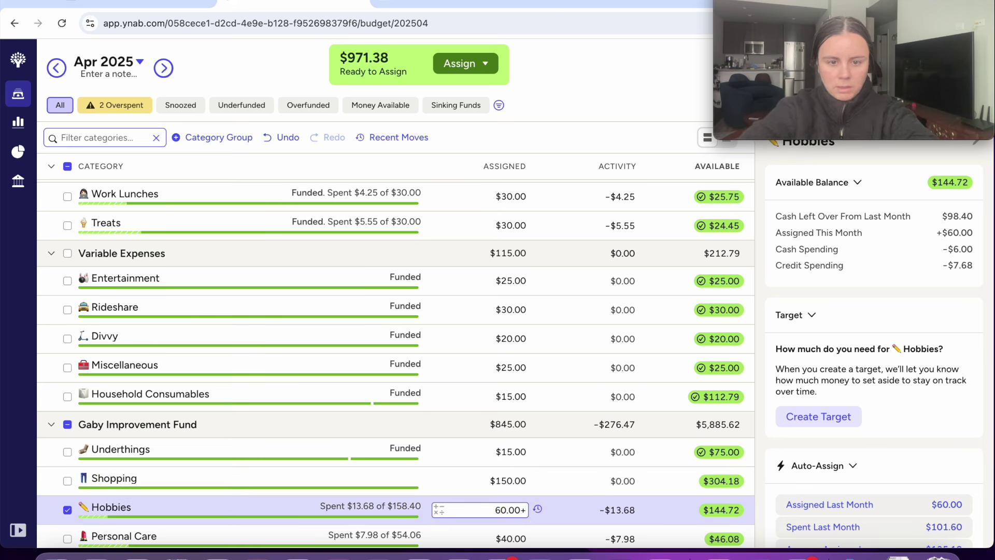
type("15")
scroll(518, 414, "down", 2)
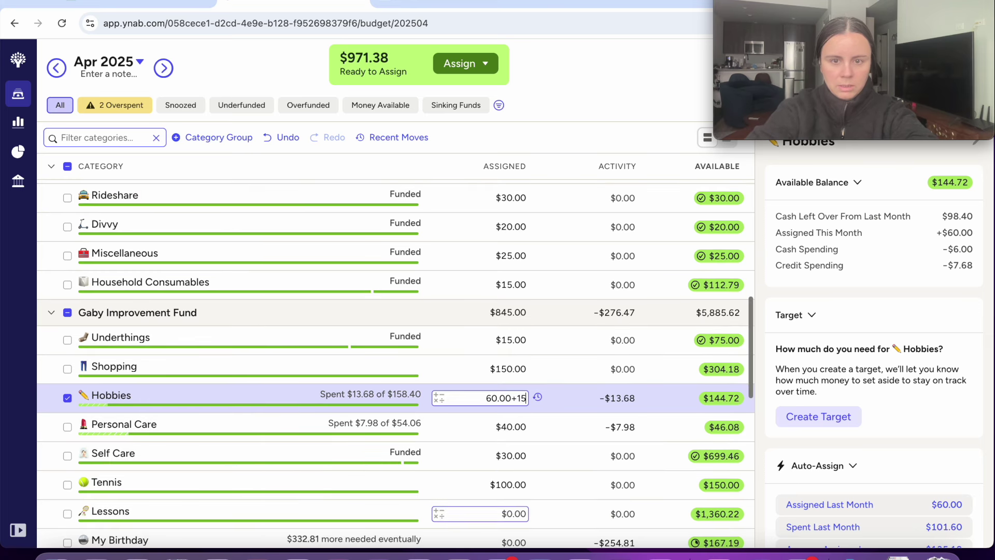
Step: Add $10 to the April assigned amount of the Personal Care category, making it $50
left_click(516, 427)
key("Right")
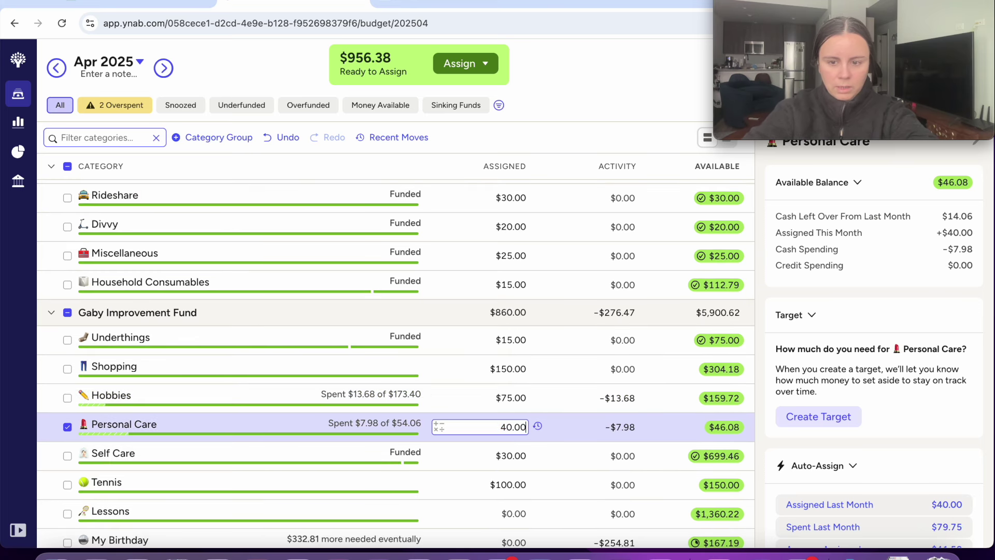
type("+10")
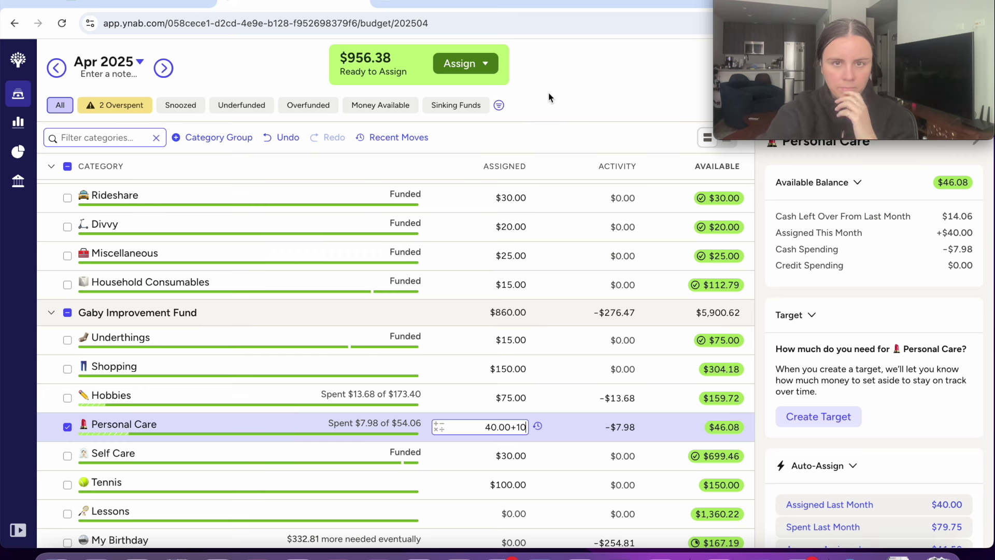
key("Return")
scroll(513, 482, "down", 1)
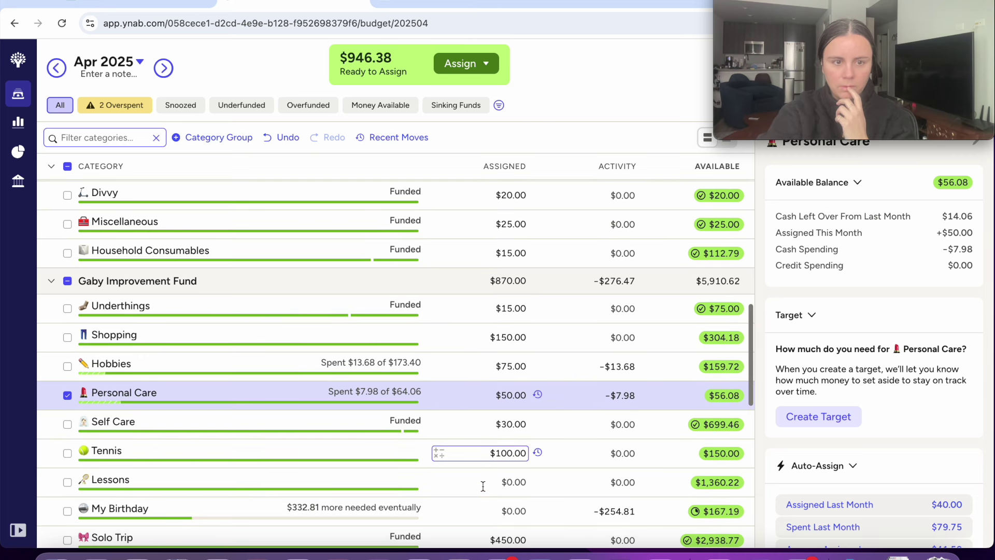
left_click(516, 452)
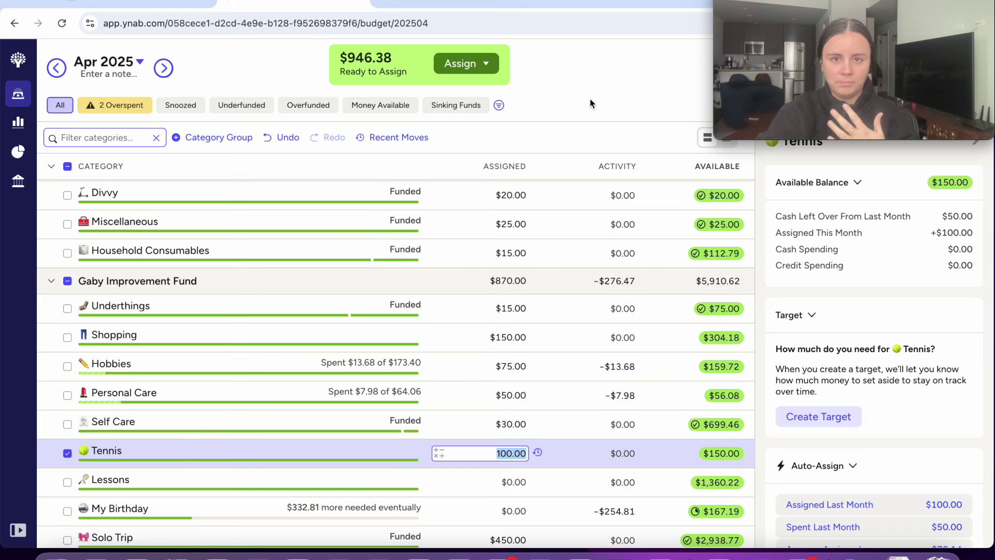
left_click(592, 123)
left_click(67, 454)
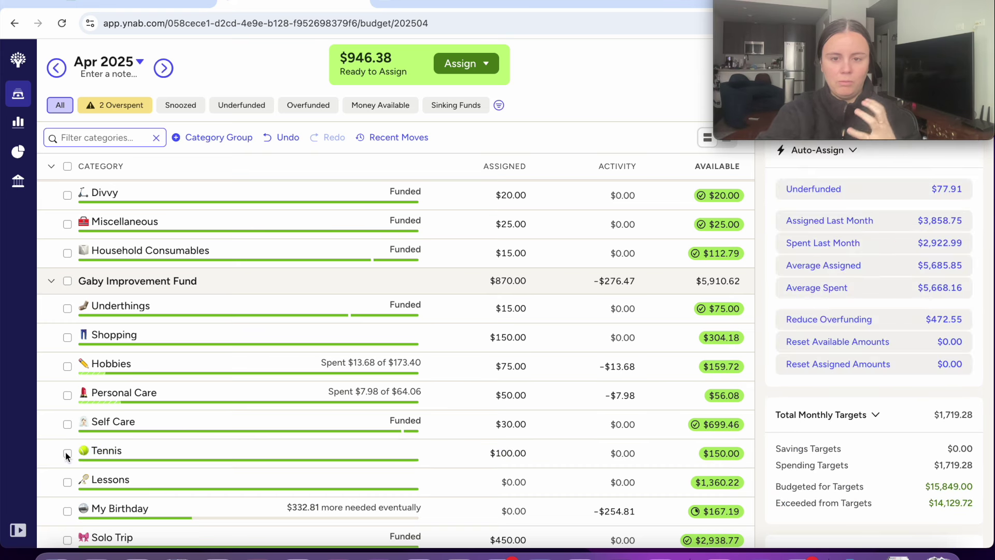
Step: Look through the remaining April categories, filter the budget to overspent ones and check the transactions behind the Streaming activity
scroll(281, 507, "down", 4)
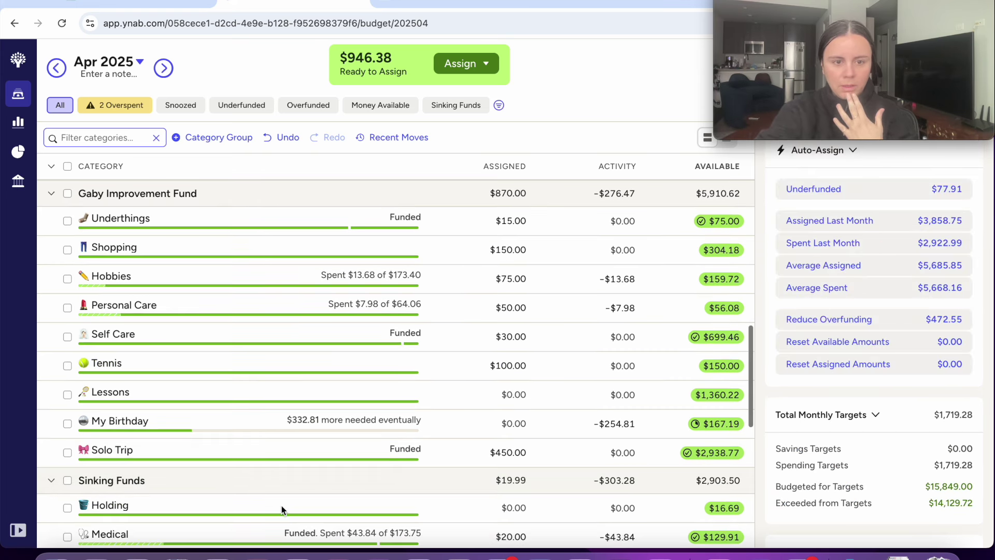
scroll(282, 505, "down", 9)
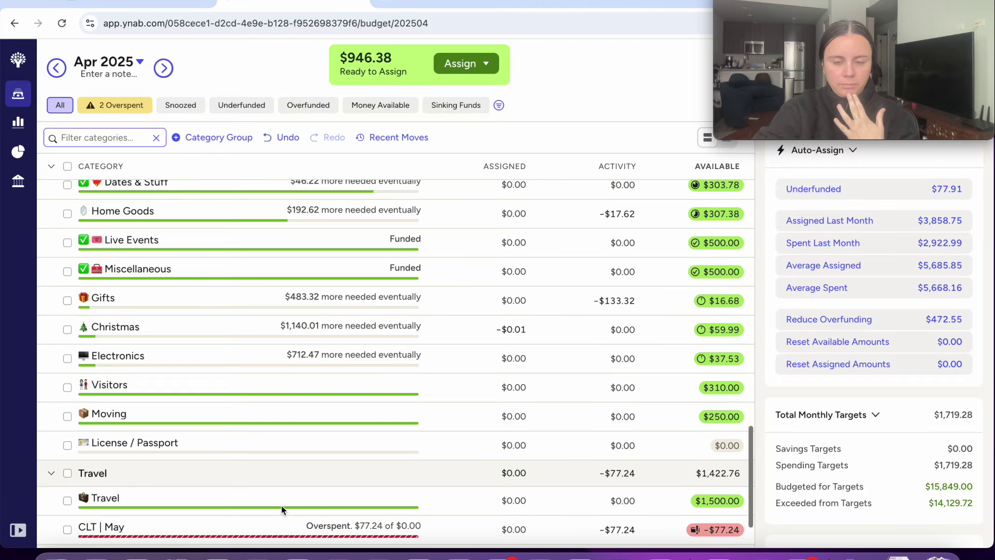
scroll(281, 505, "up", 10)
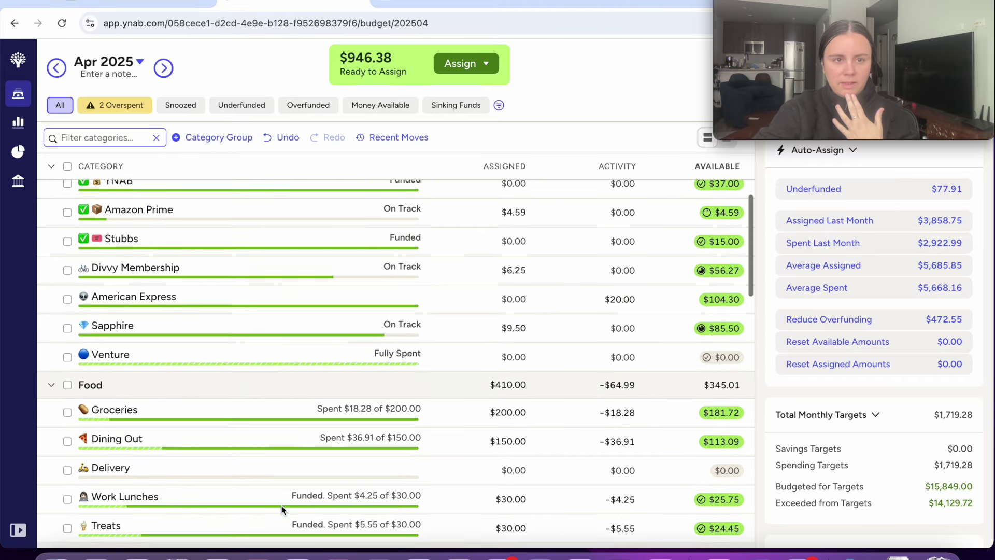
left_click(120, 105)
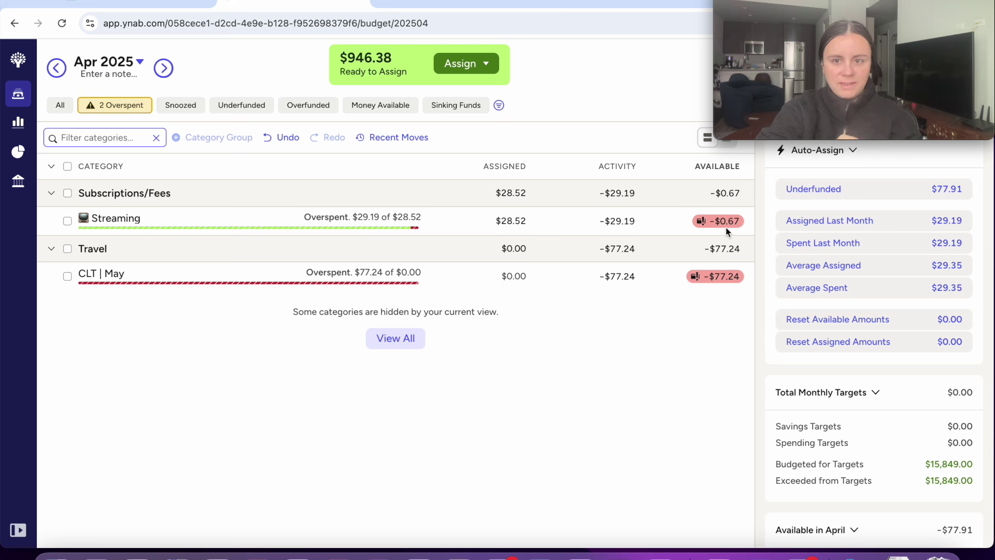
left_click(625, 224)
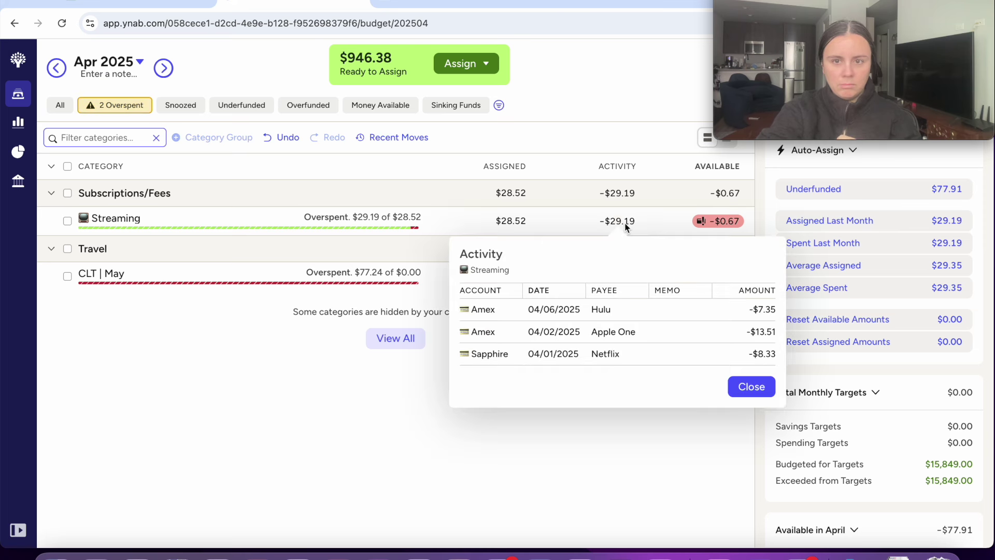
left_click(625, 224)
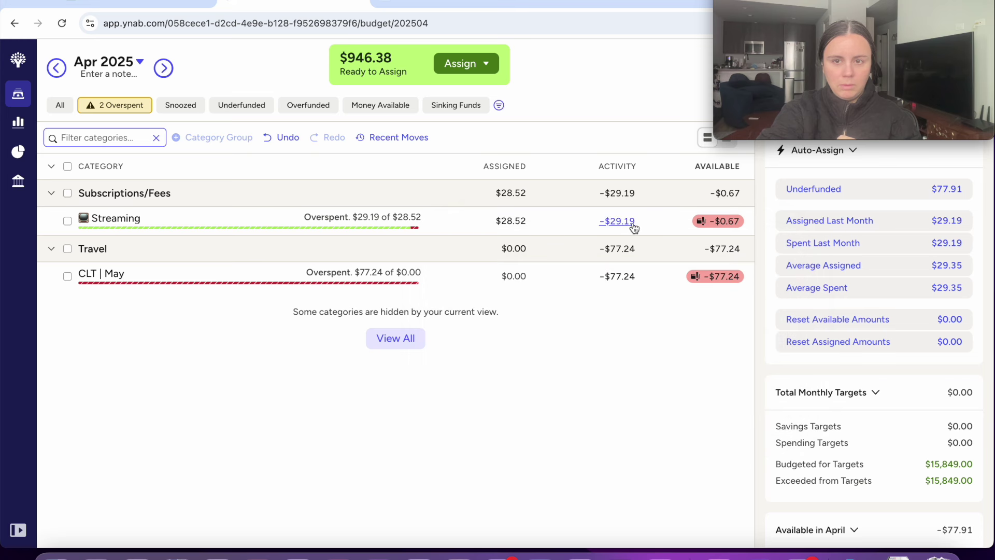
Step: Cover the Streaming category's overspending with money from Ready to Assign
left_click(731, 221)
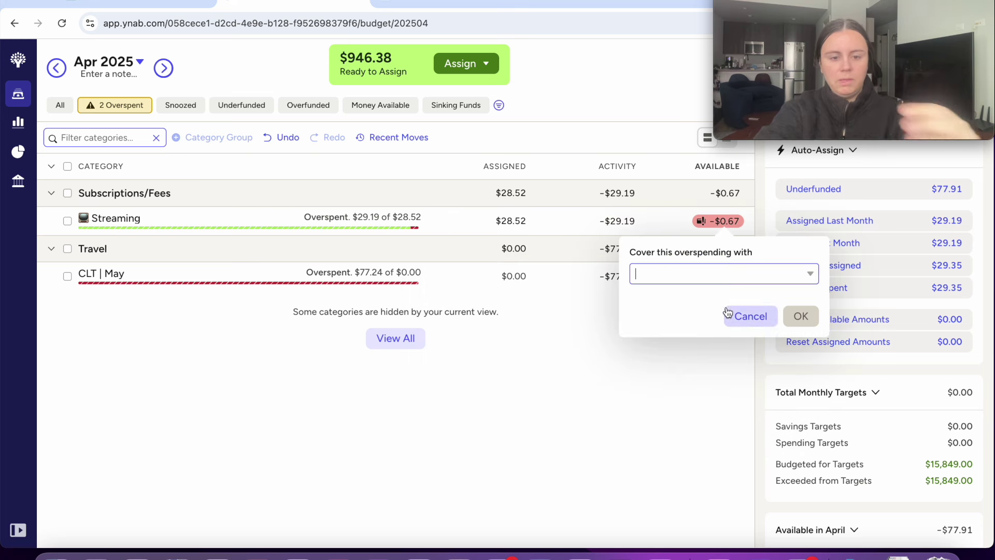
type("rea")
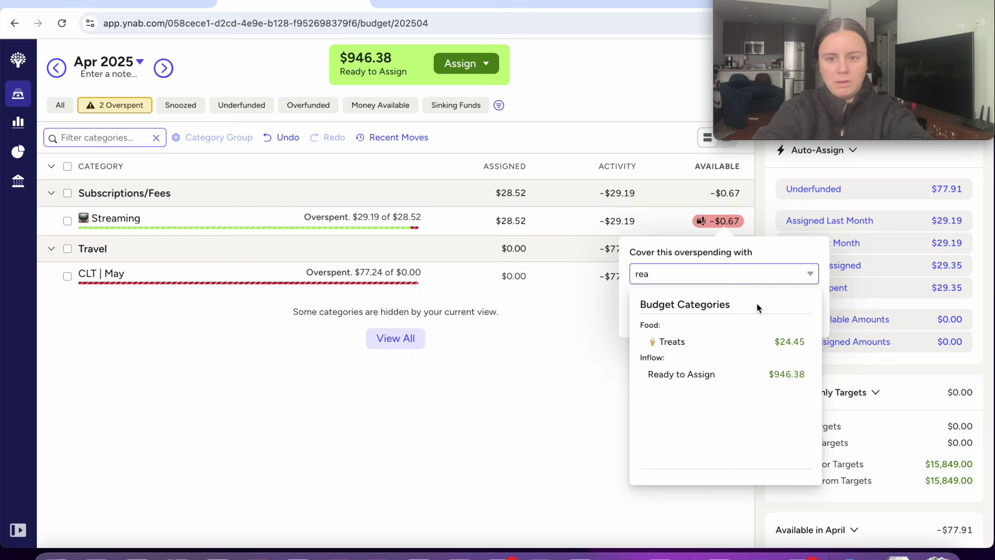
left_click(760, 374)
left_click(800, 314)
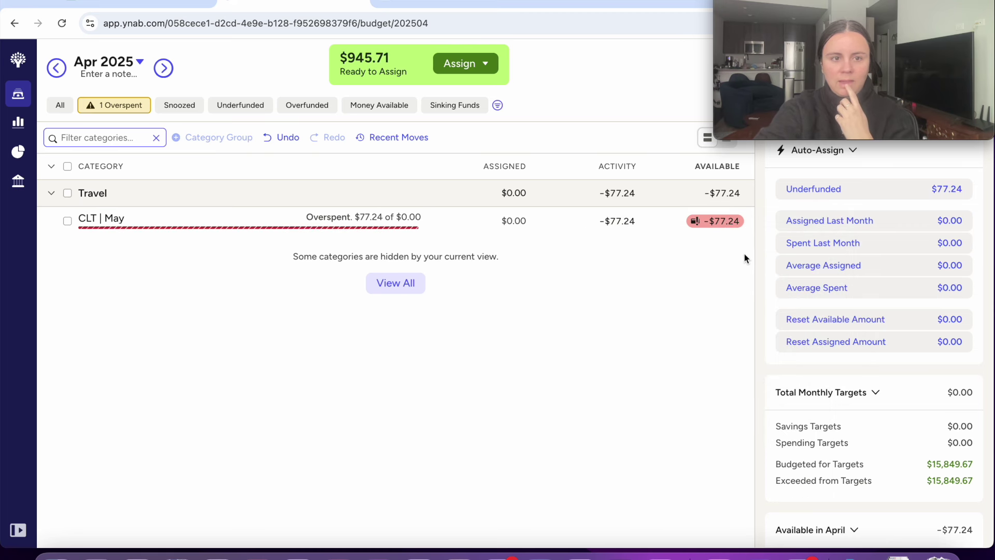
Step: Check the activity of the CLT | May category and cover its overspending from the Travel category
left_click(627, 228)
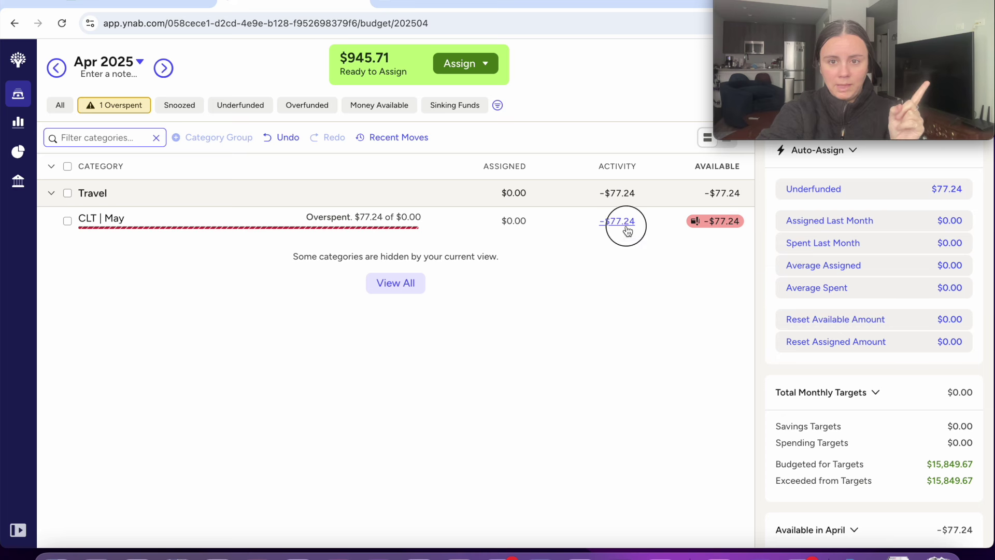
left_click(764, 338)
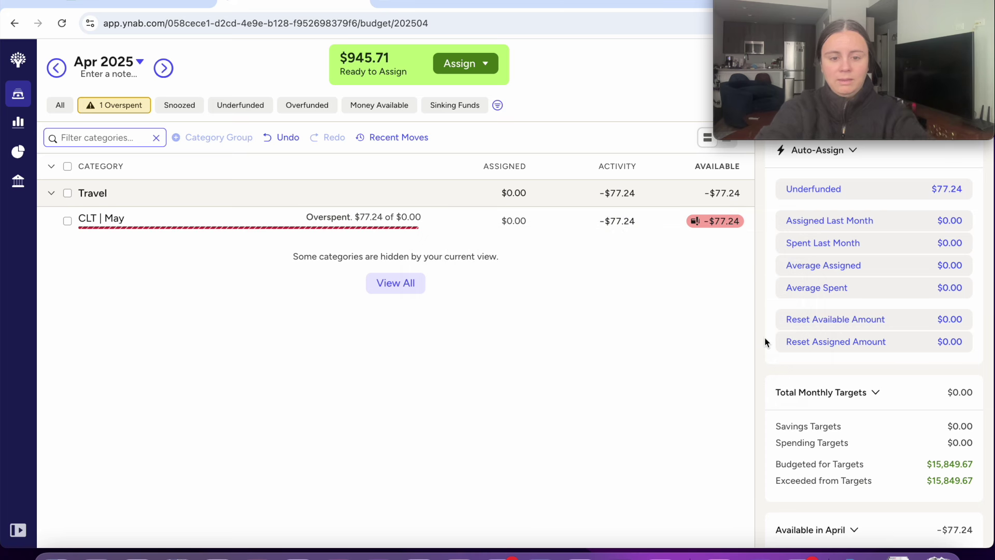
left_click(728, 221)
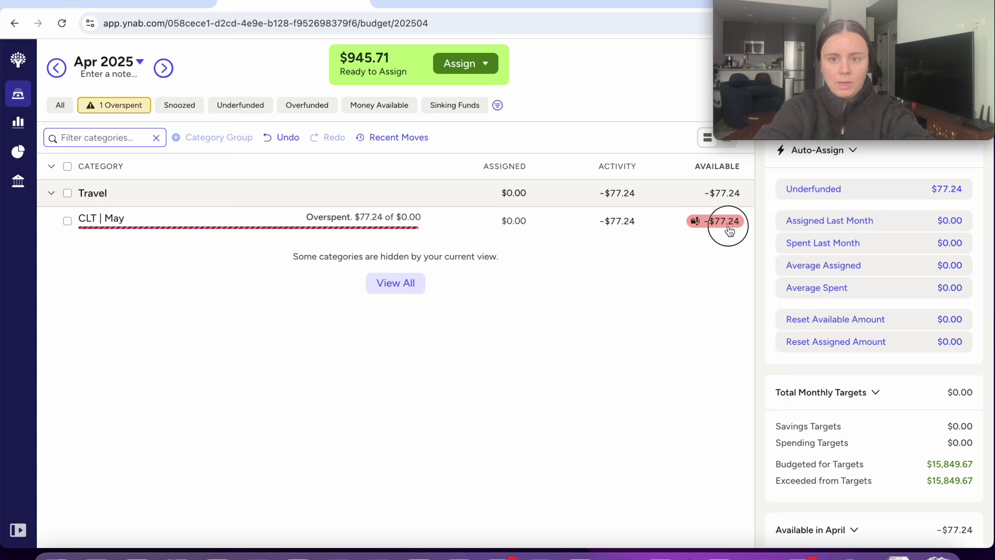
type("trave")
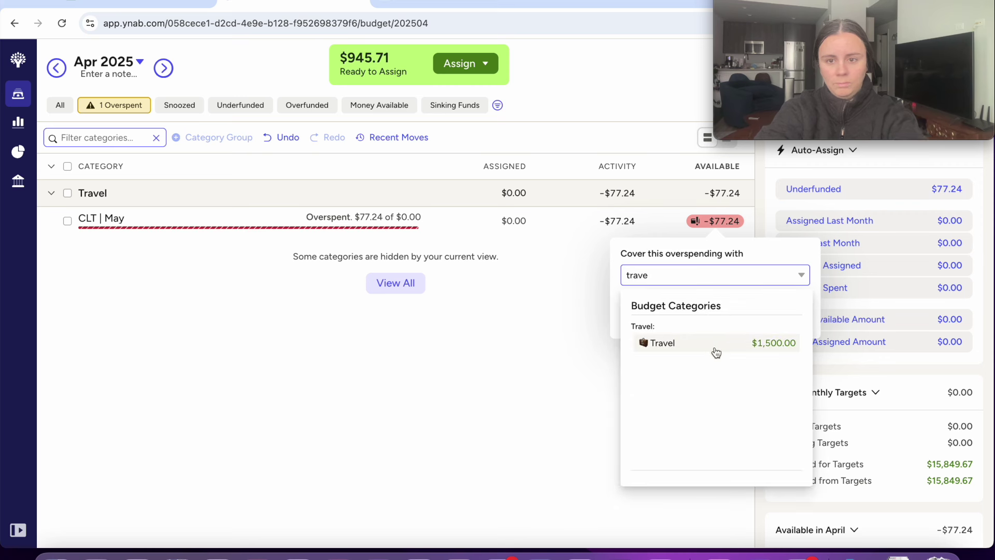
left_click(715, 343)
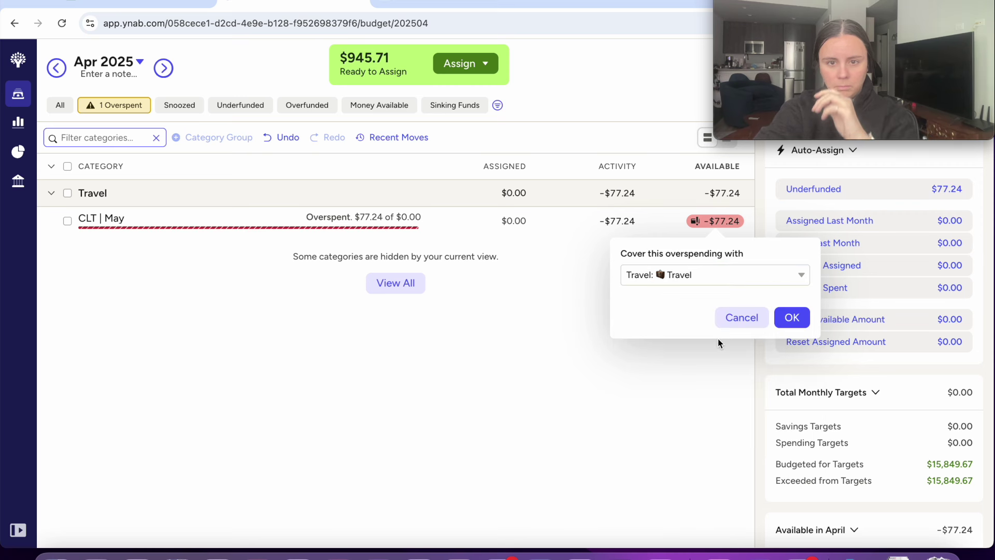
left_click(799, 319)
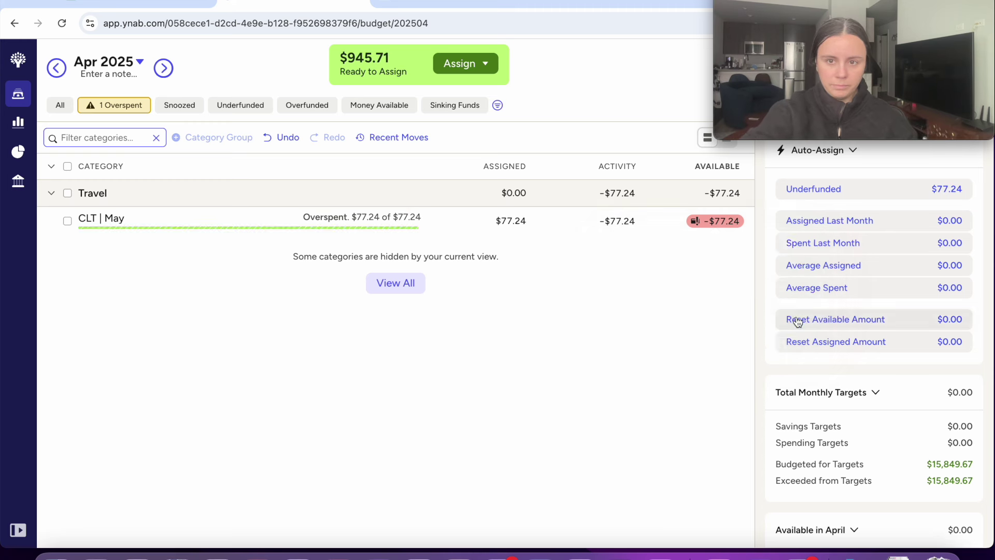
Step: Show all categories, go to May 2025 and select everything except Reimbursements and Credit Card Payments to check the underfunded total
left_click(60, 105)
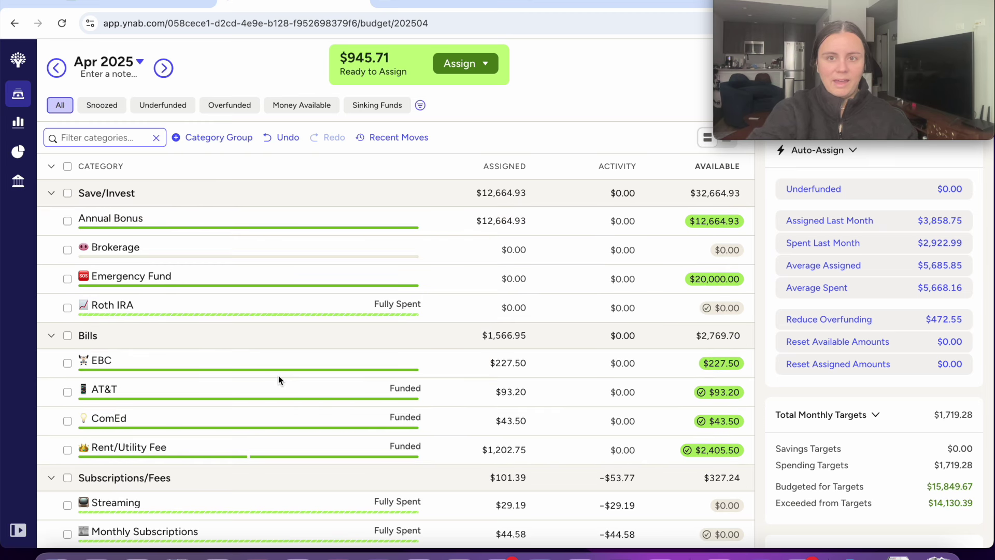
left_click(163, 68)
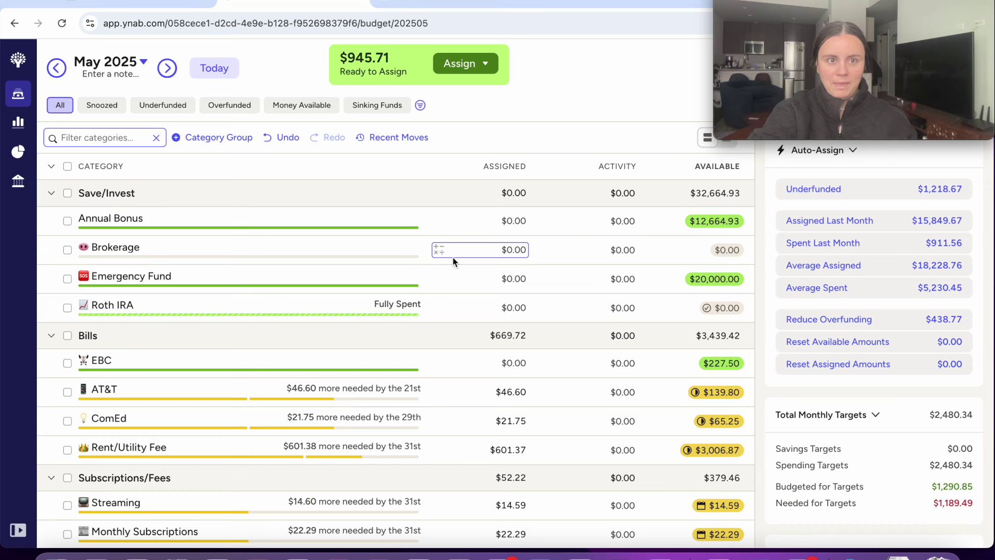
left_click(67, 167)
scroll(182, 329, "down", 15)
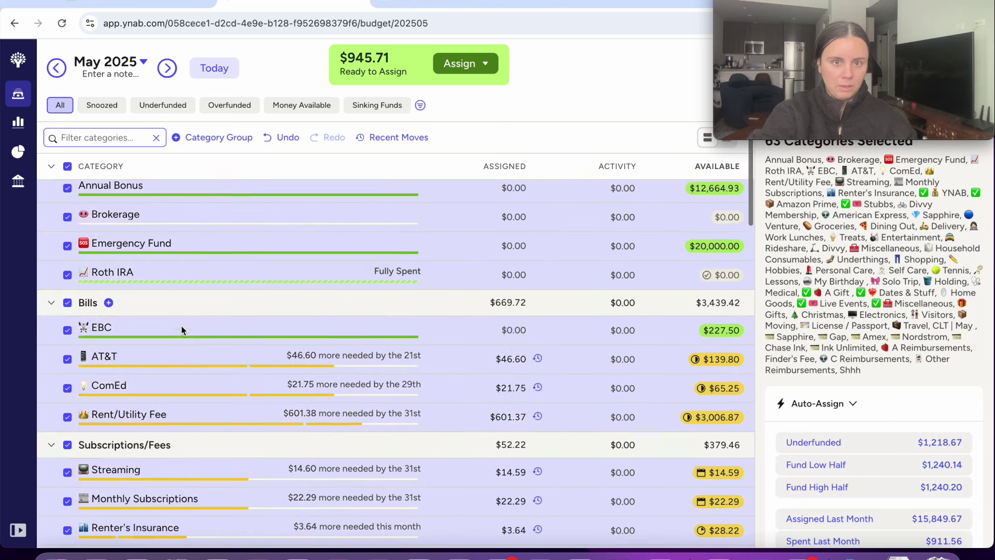
scroll(182, 330, "down", 10)
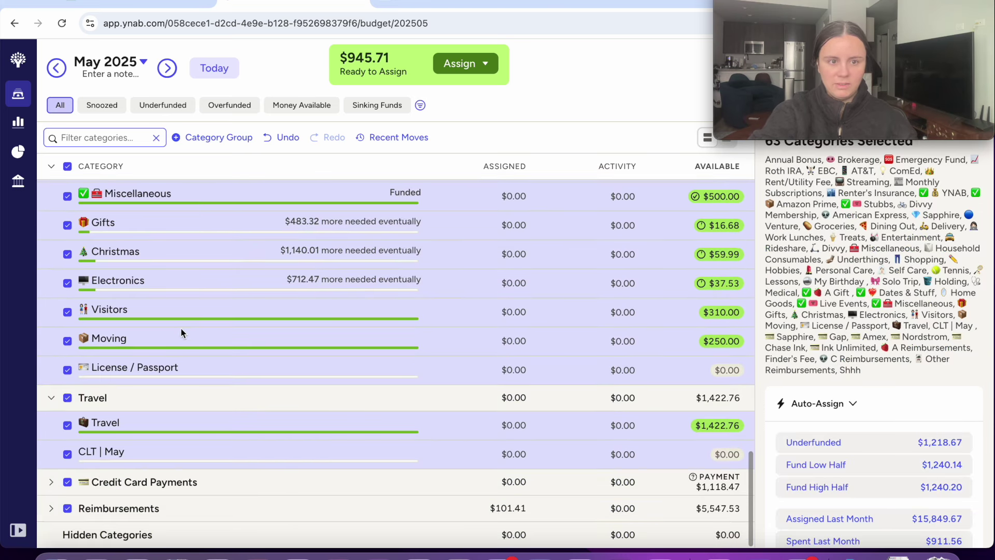
left_click(67, 509)
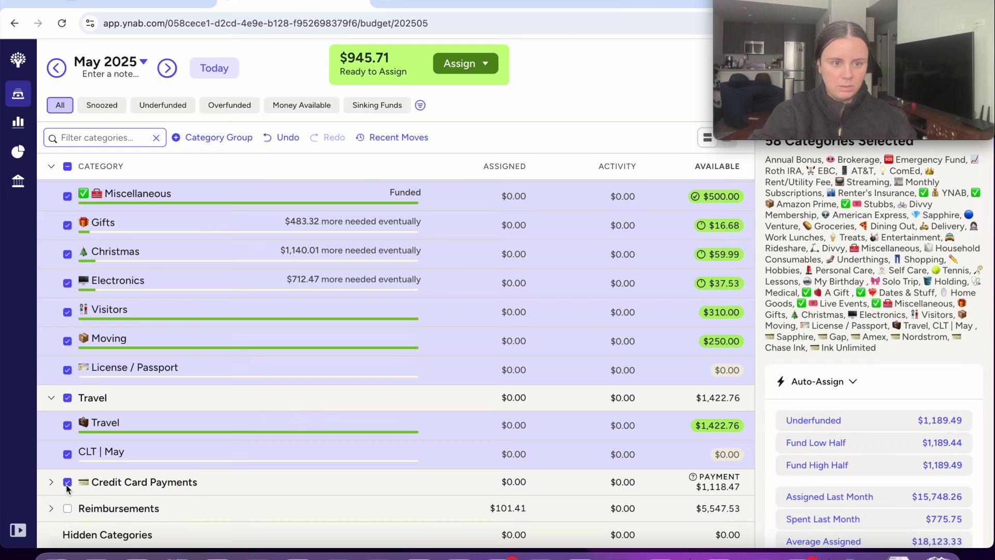
left_click(67, 483)
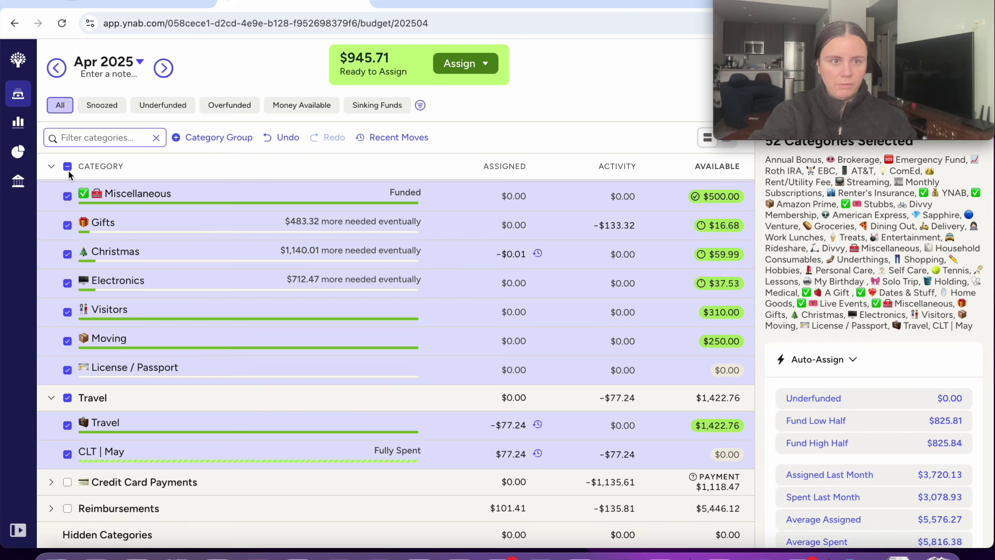
Step: Return to the April 2025 budget and clear the selection of all categories
left_click(67, 166)
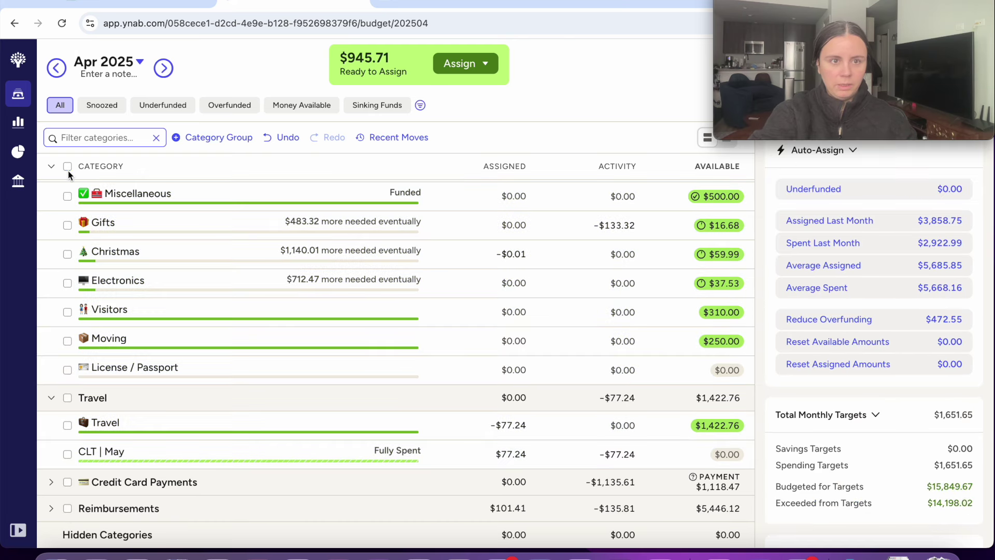
scroll(549, 388, "up", 3)
scroll(549, 387, "up", 5)
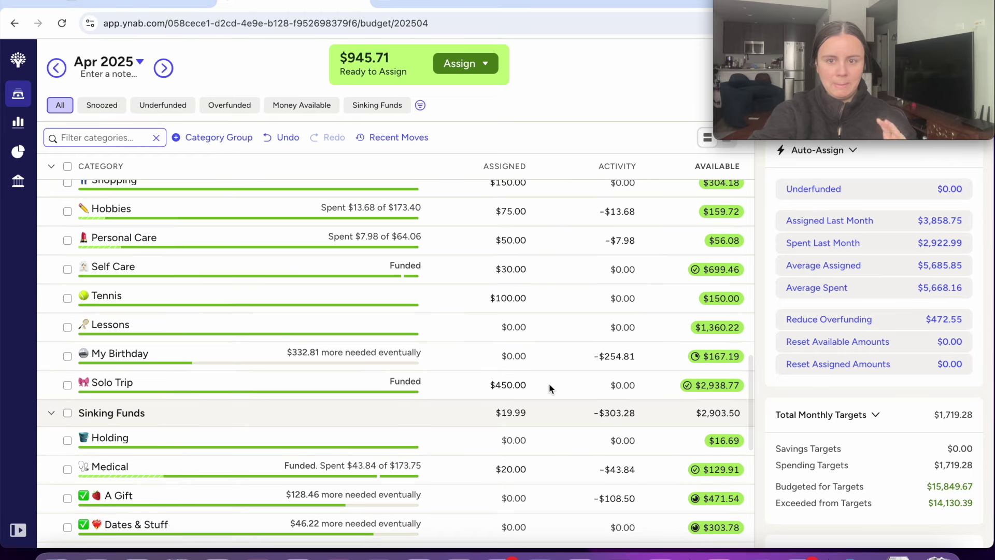
Step: Switch to Notes to consult the Sinking Funds table's current amounts, goals and priority order, and return to the April budget
scroll(549, 387, "down", 3)
scroll(550, 389, "down", 1)
left_click(458, 554)
left_click(587, 366)
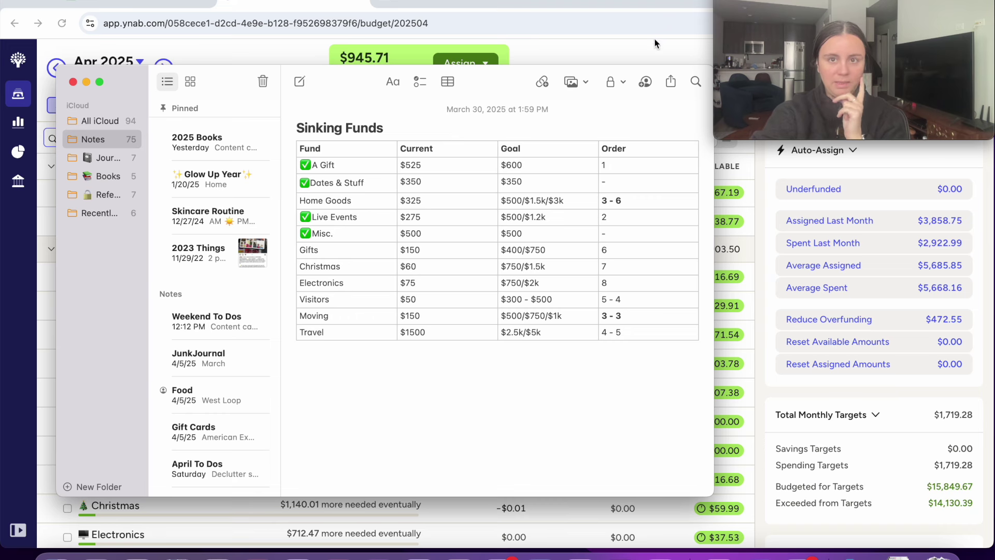
left_click(645, 52)
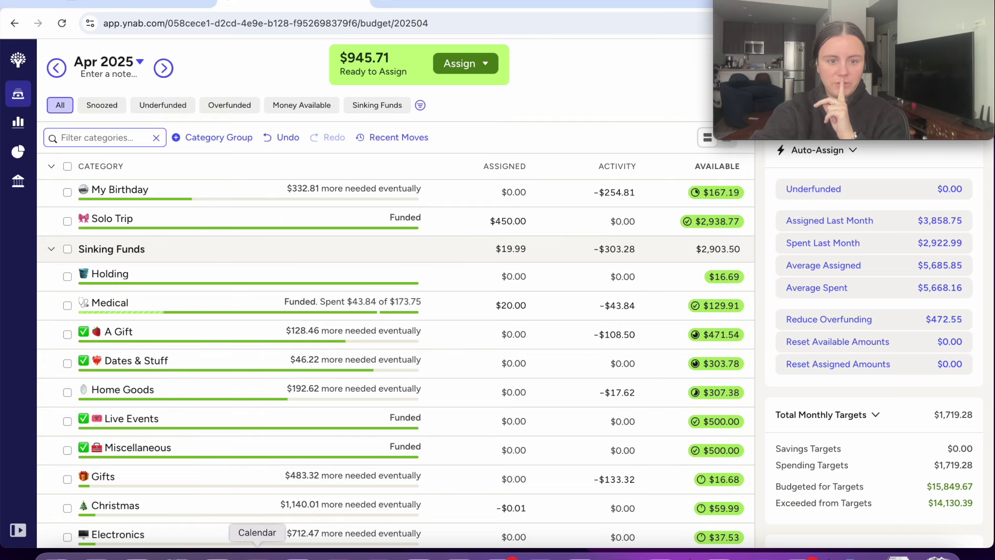
Step: Switch to Calendar to review the planned events from April through June 2025, and return to the April budget
left_click(257, 555)
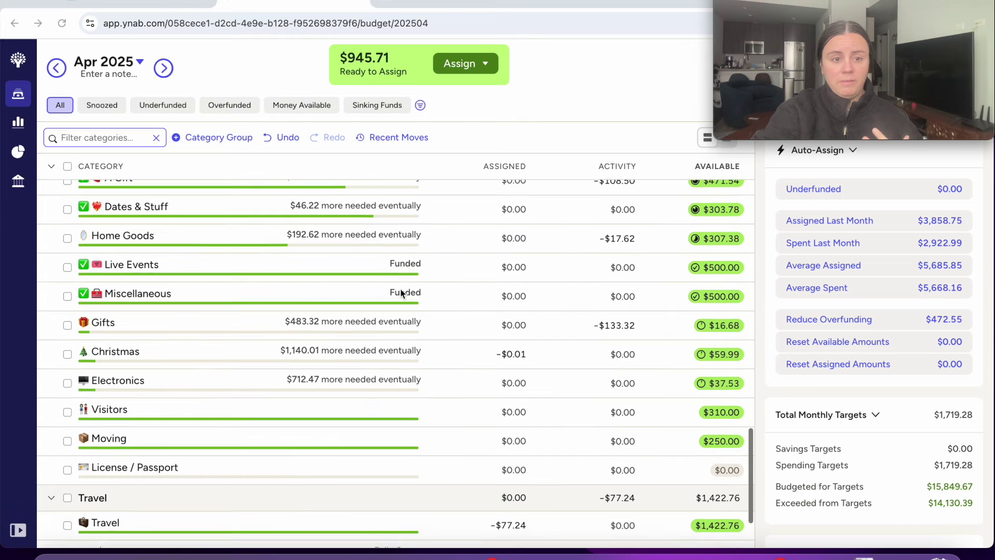
scroll(400, 290, "down", 1)
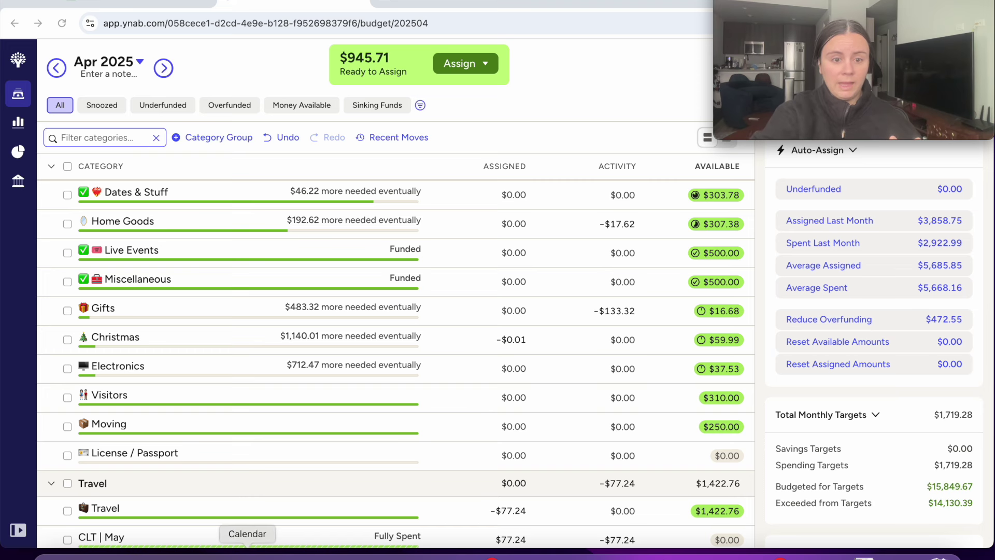
left_click(247, 554)
scroll(380, 346, "down", 3)
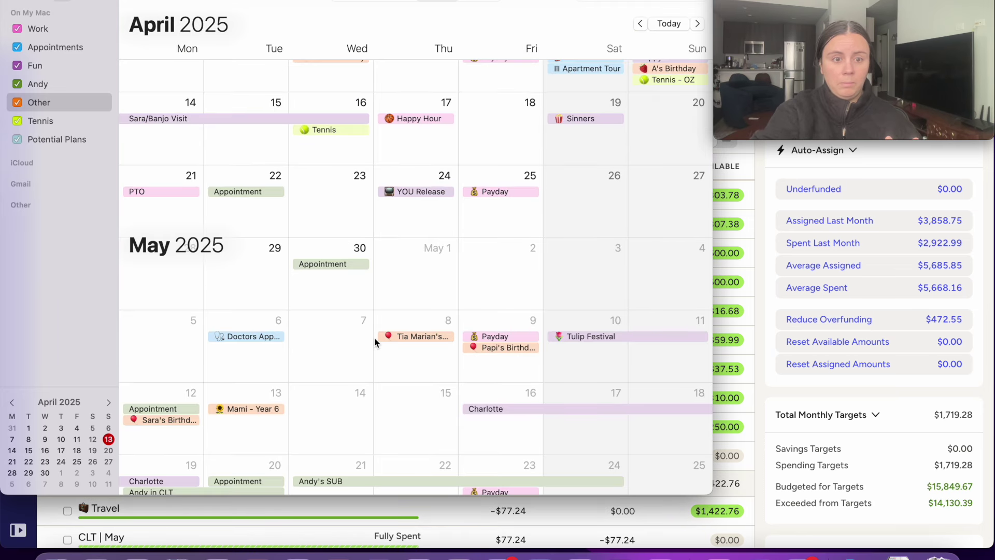
scroll(376, 342, "up", 1)
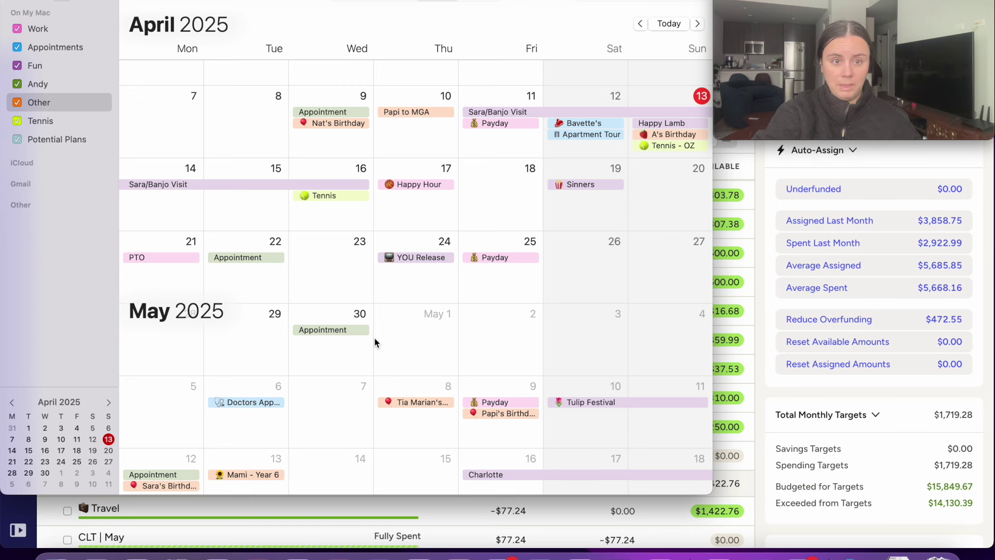
scroll(375, 342, "down", 5)
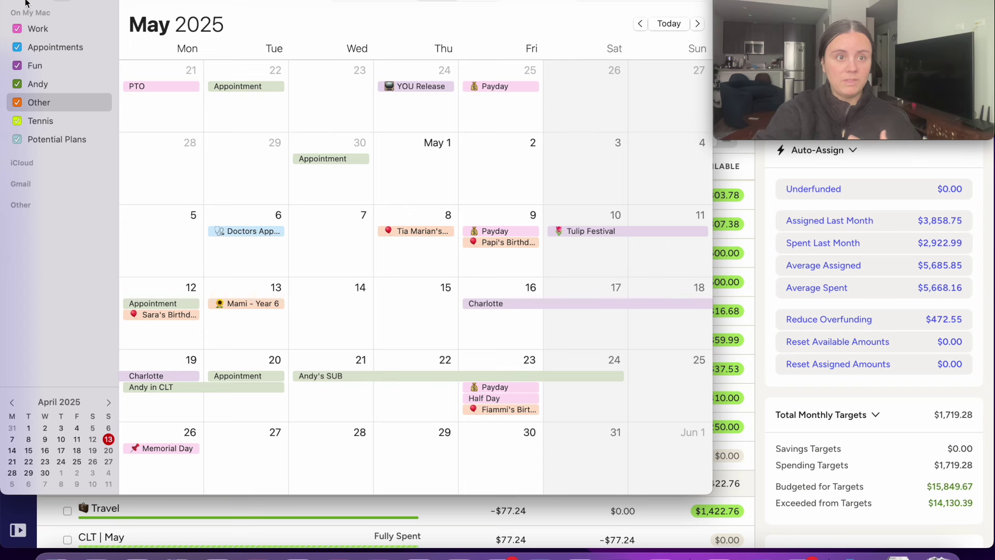
scroll(226, 244, "down", 6)
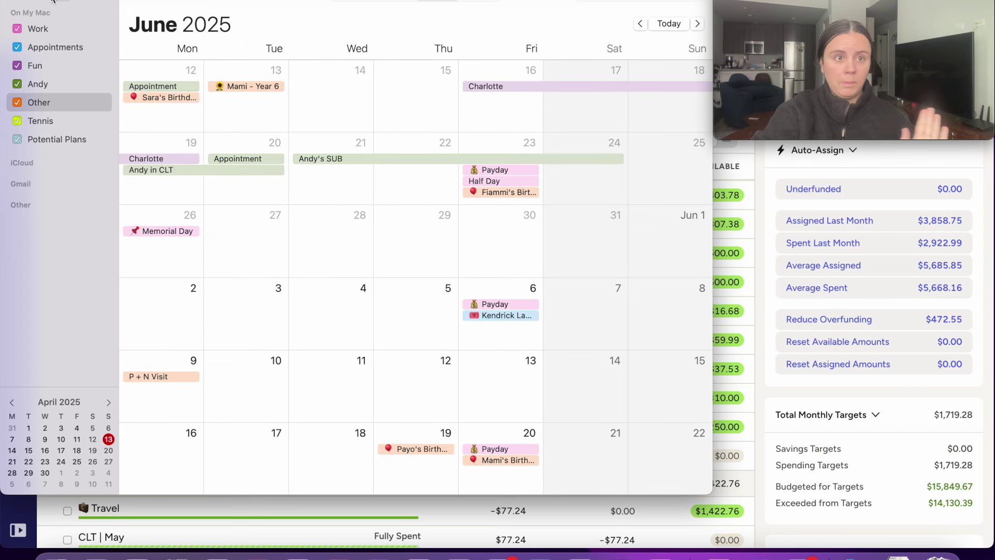
left_click(26, 1)
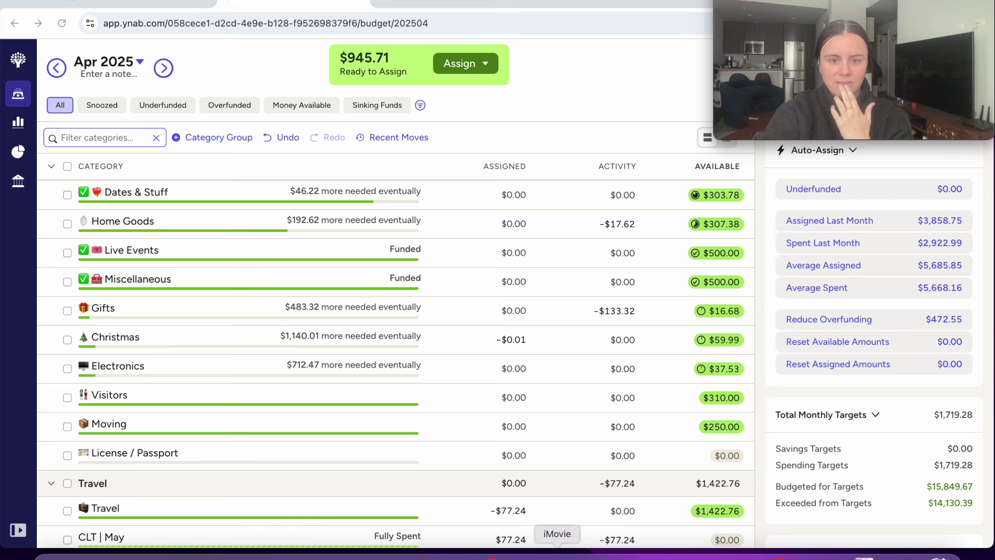
Step: Switch to Notes to consult the Visitors and Moving goals in the Sinking Funds table, and return to the April budget
left_click(441, 554)
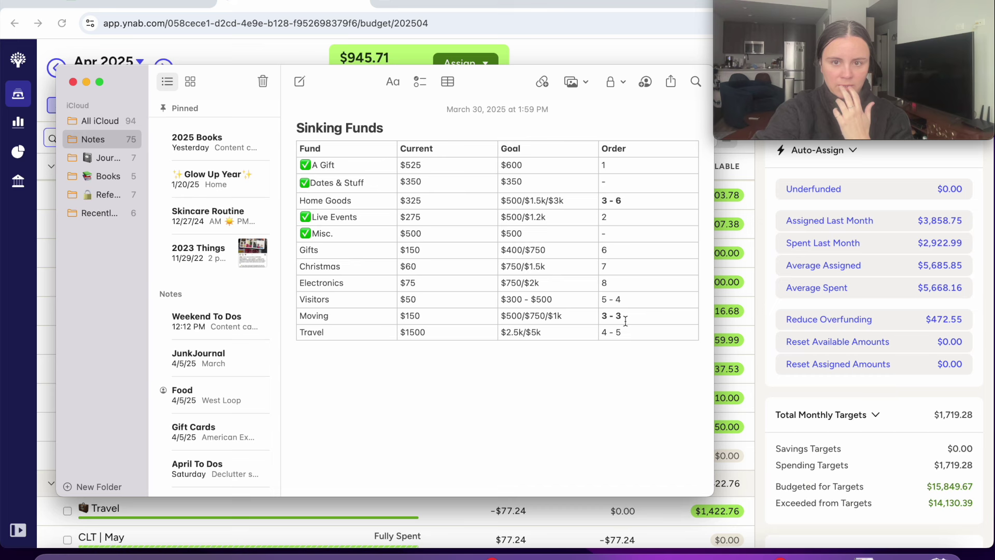
left_click(507, 317)
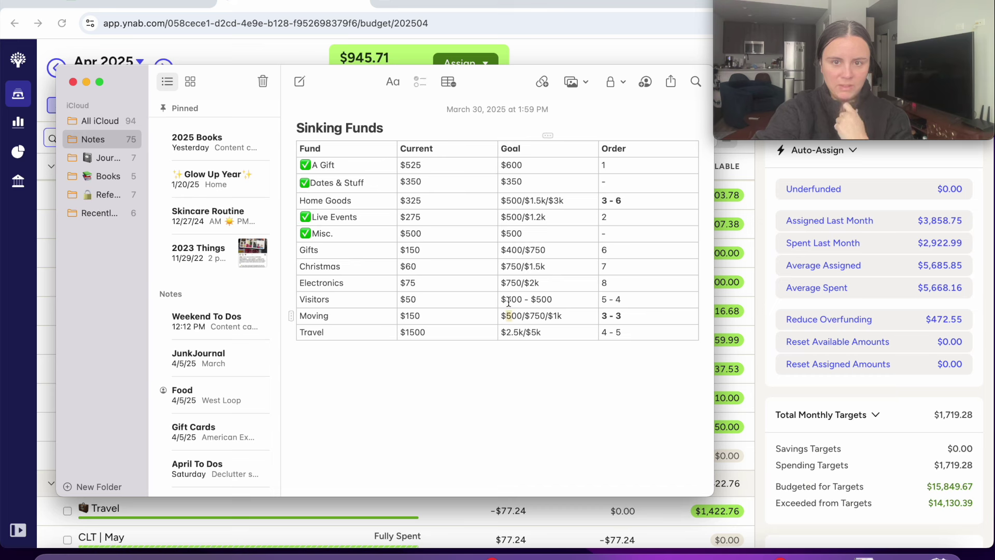
double_click(539, 299)
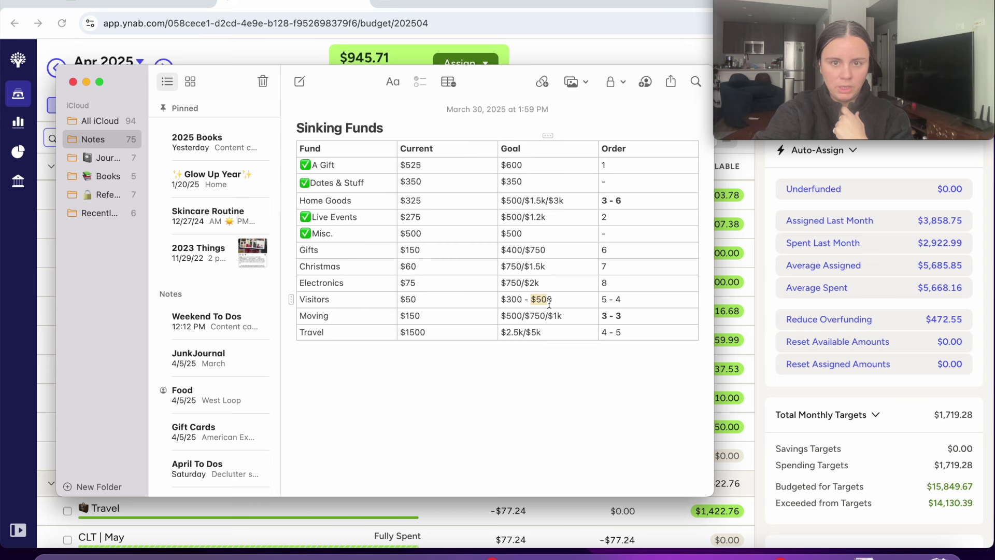
double_click(513, 315)
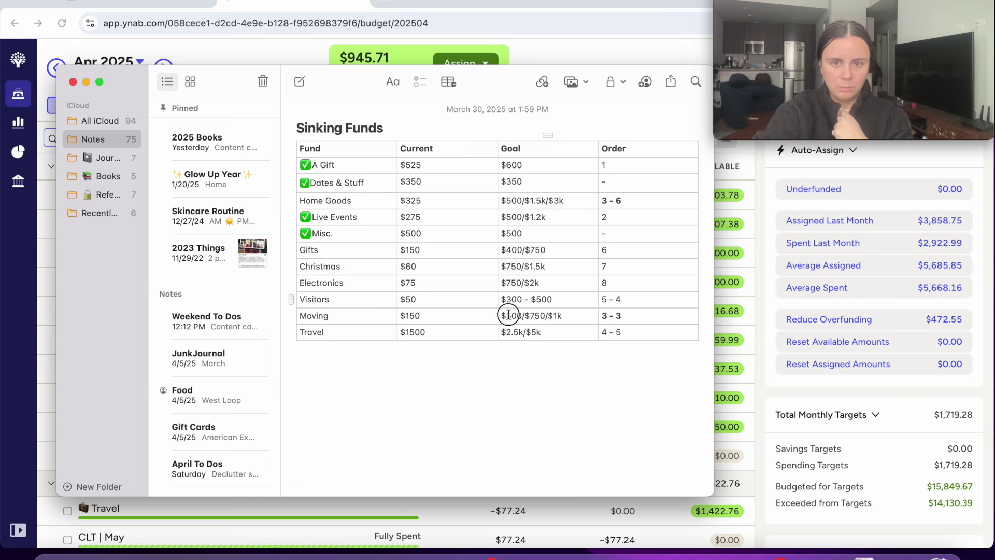
left_click(773, 438)
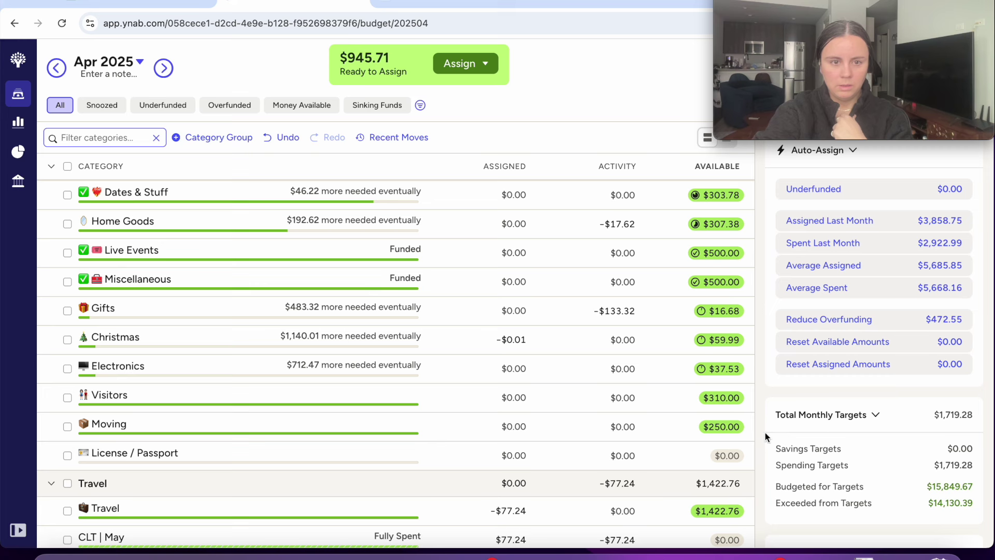
Step: Assign $250 to the Moving category and $190 to the Visitors category for April
left_click(518, 427)
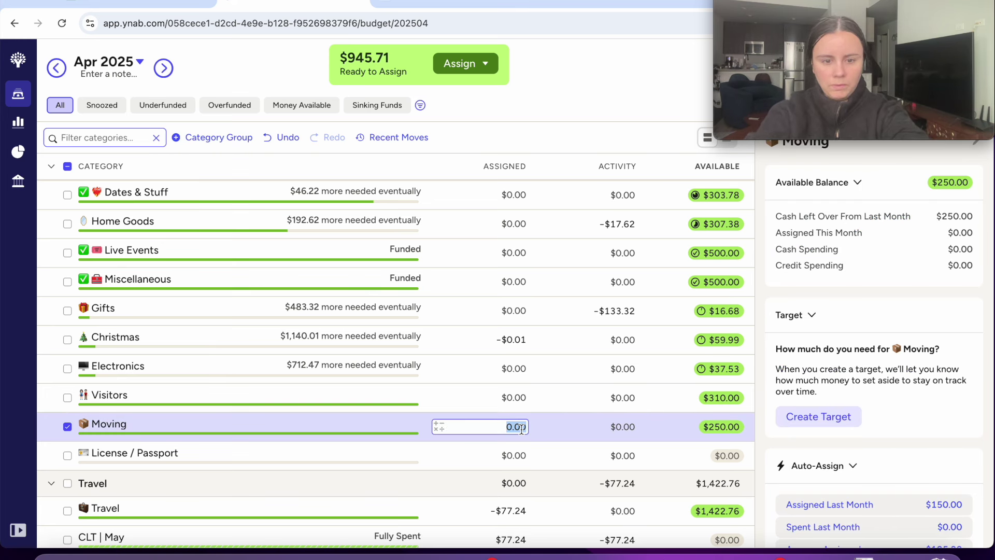
type("250")
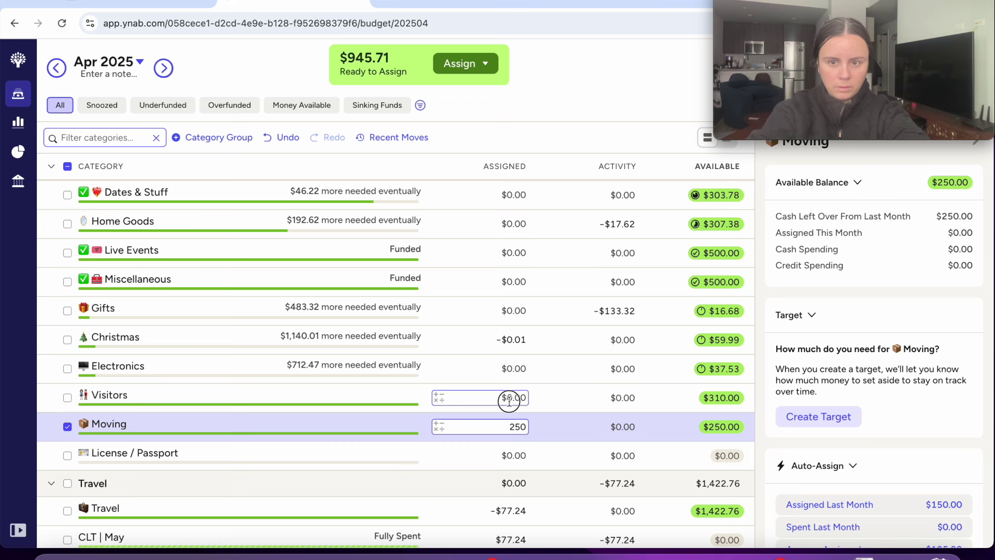
left_click(509, 400)
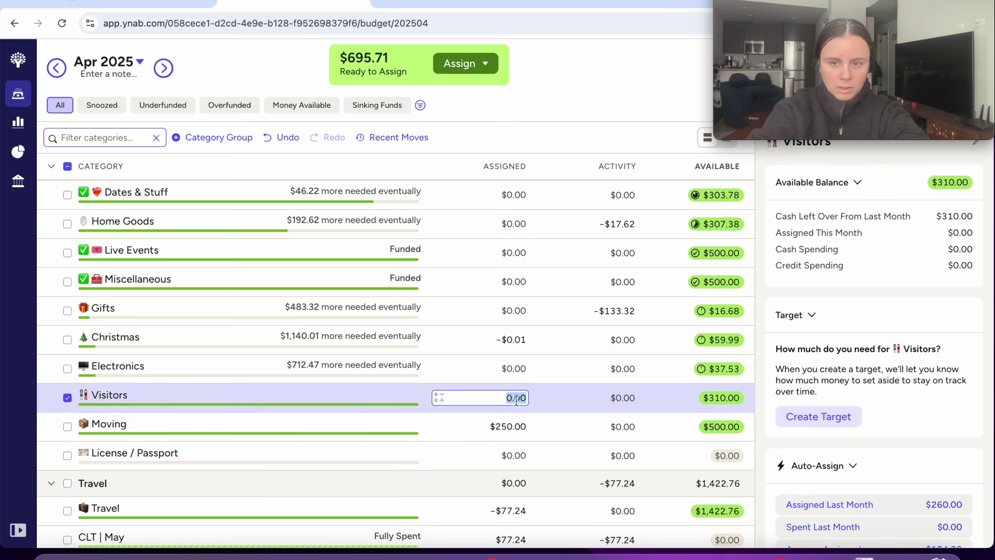
type("190")
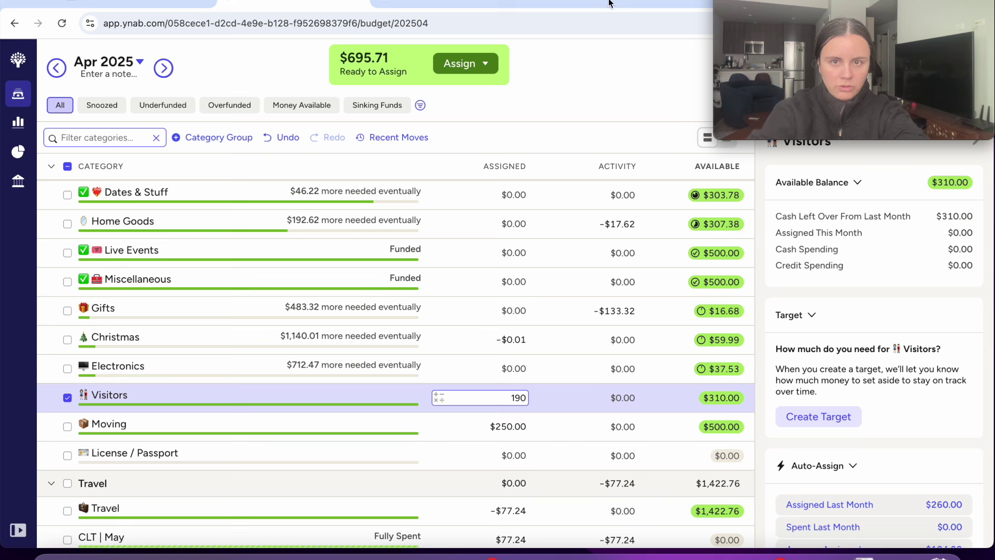
key("Return")
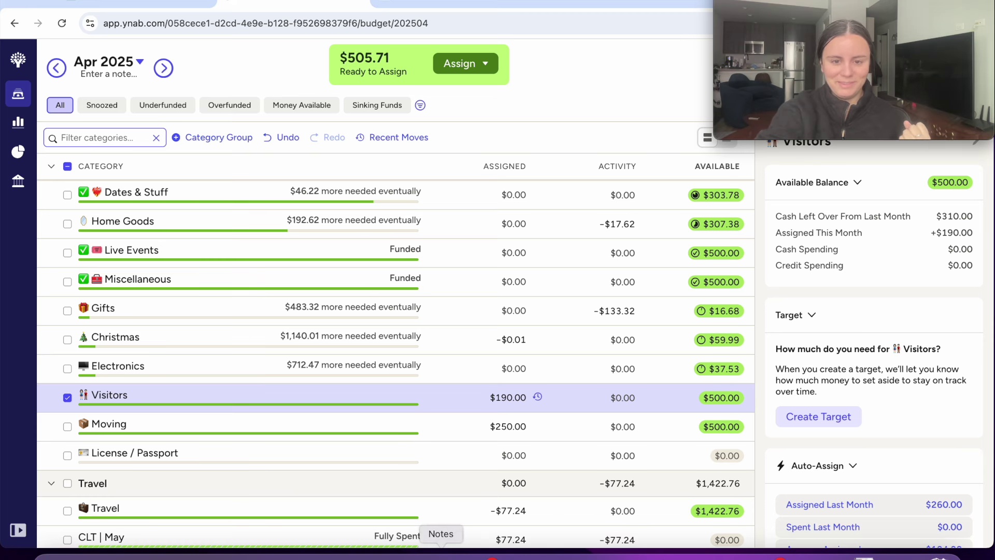
Step: Consult the Sinking Funds table in Notes again, return to the April budget and clear the selection of Visitors
left_click(441, 550)
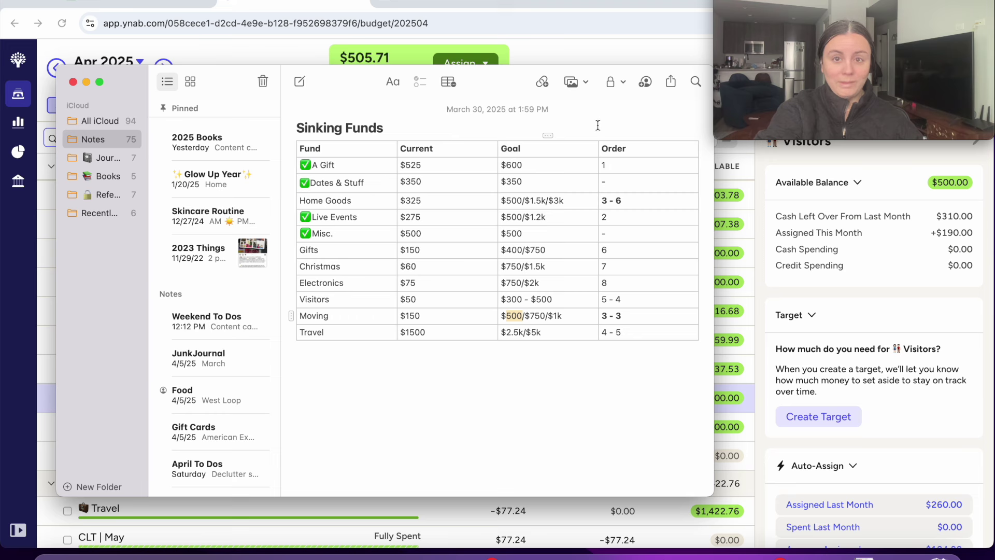
left_click(593, 57)
scroll(514, 371, "down", 3)
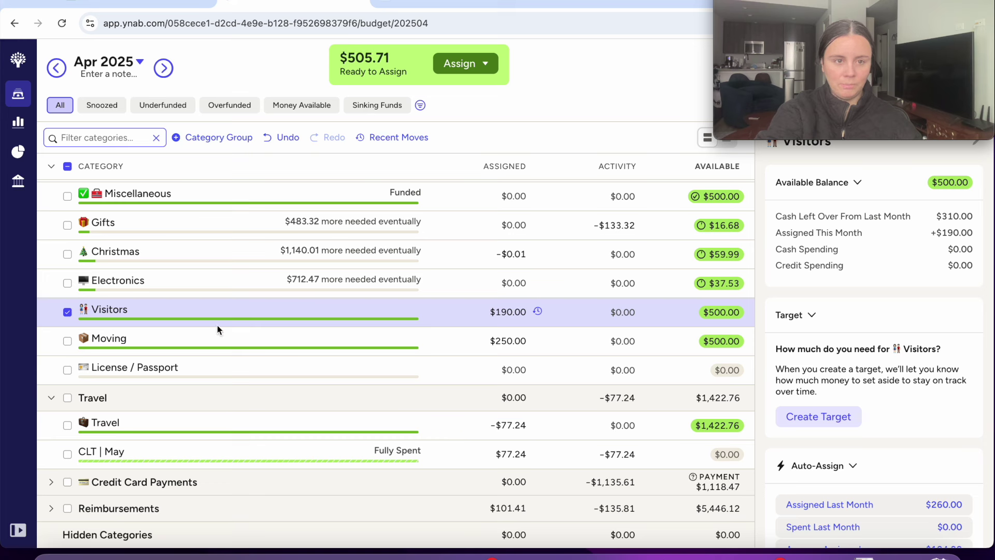
left_click(67, 312)
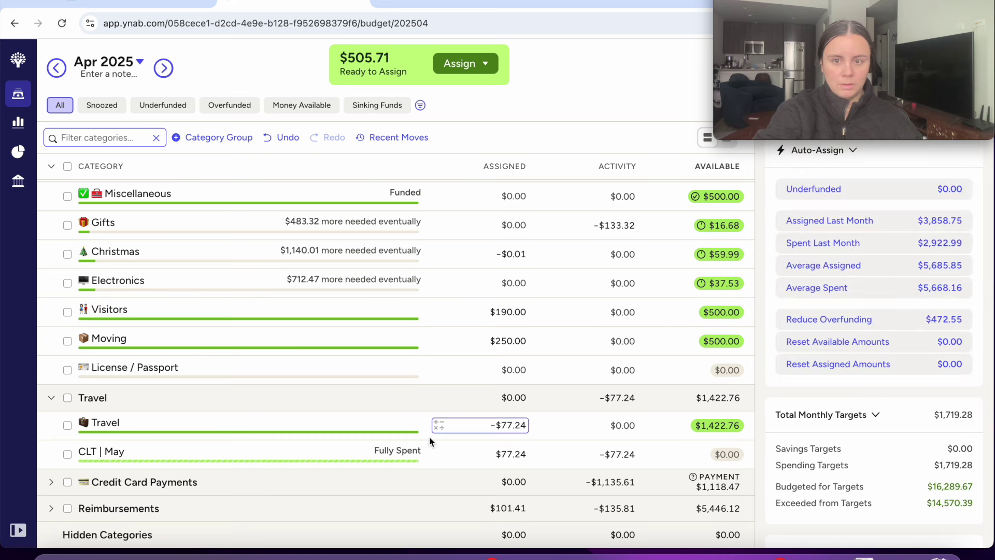
Step: Add $177.24 plus $50 to the Travel category's assigned amount after checking its goal in the Sinking Funds note
left_click(506, 429)
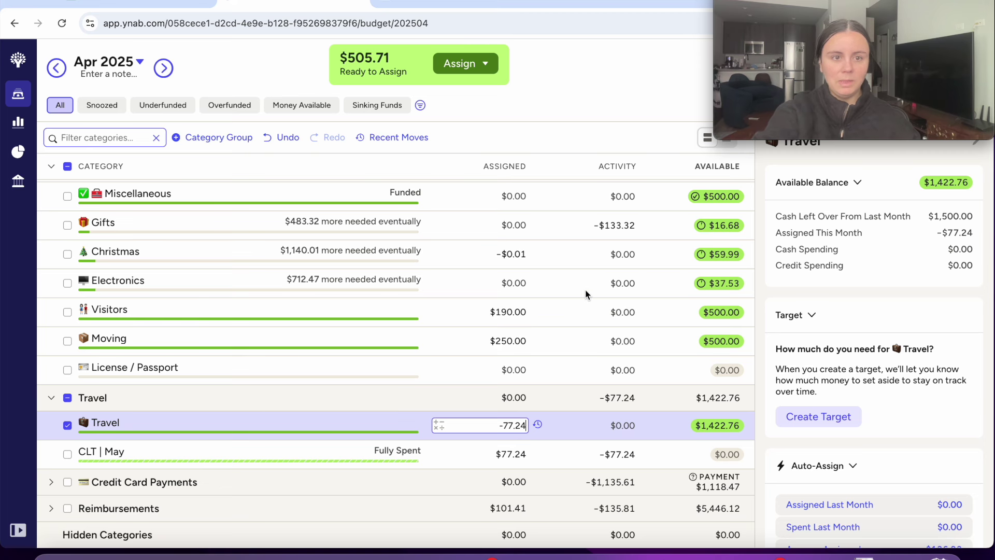
scroll(612, 294, "up", 1)
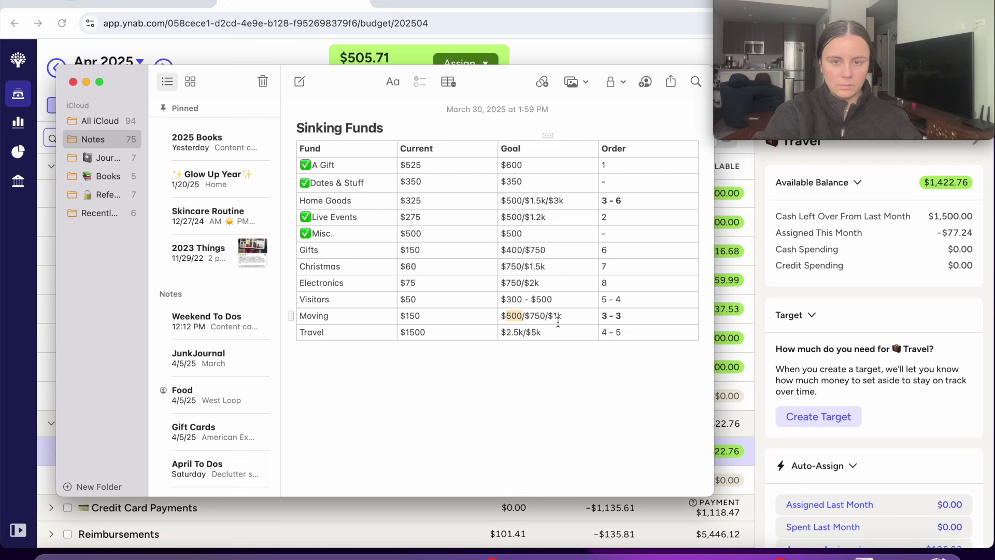
key("ctrl+Up")
left_click(636, 395)
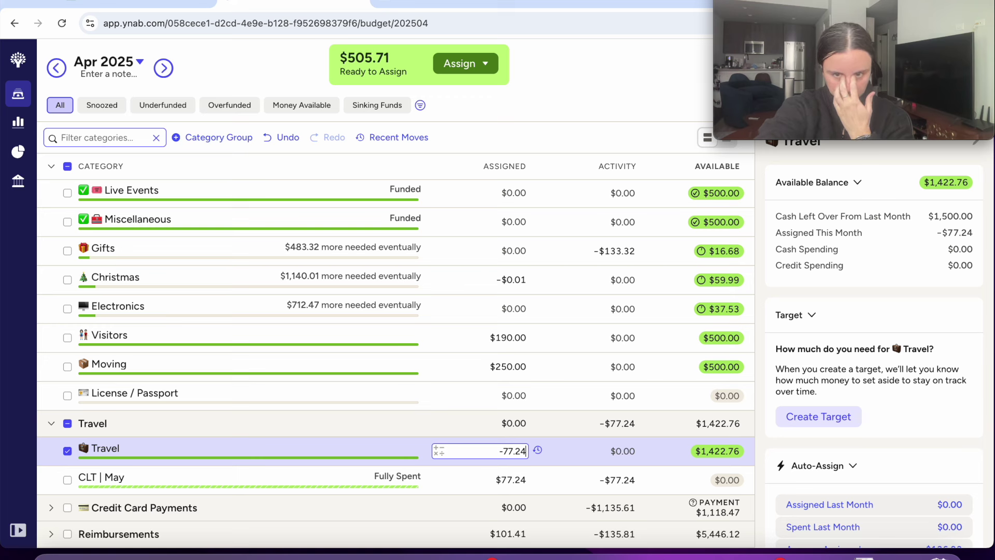
type("+")
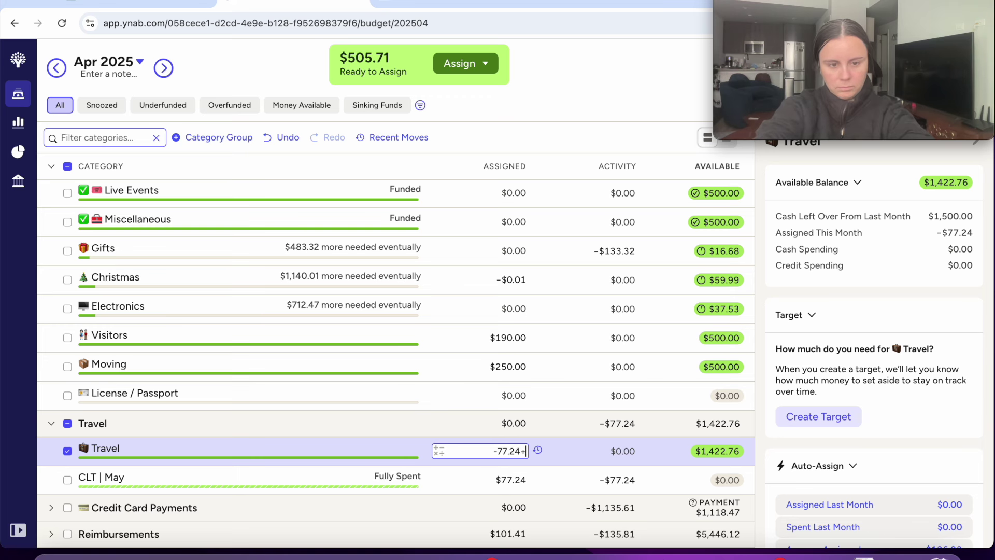
type("177")
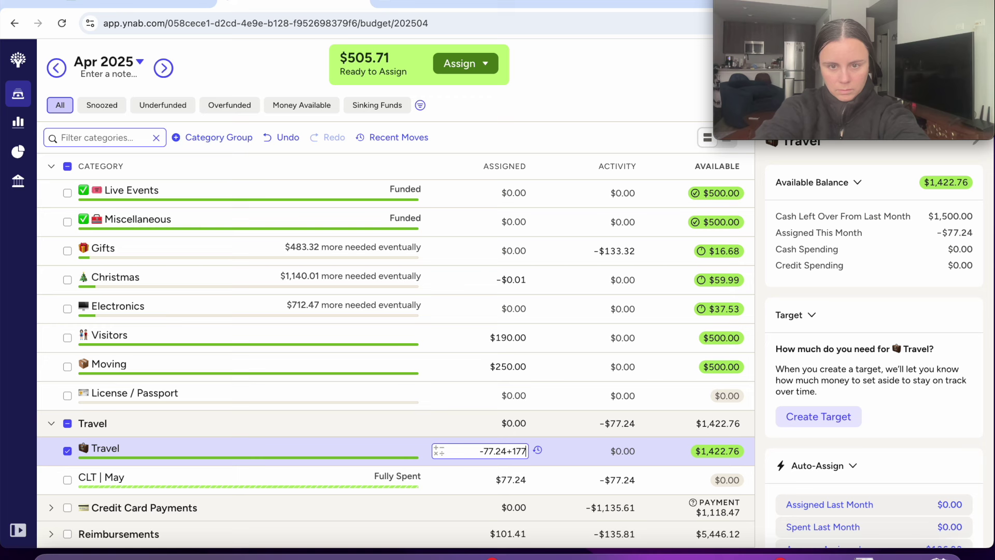
type(".24")
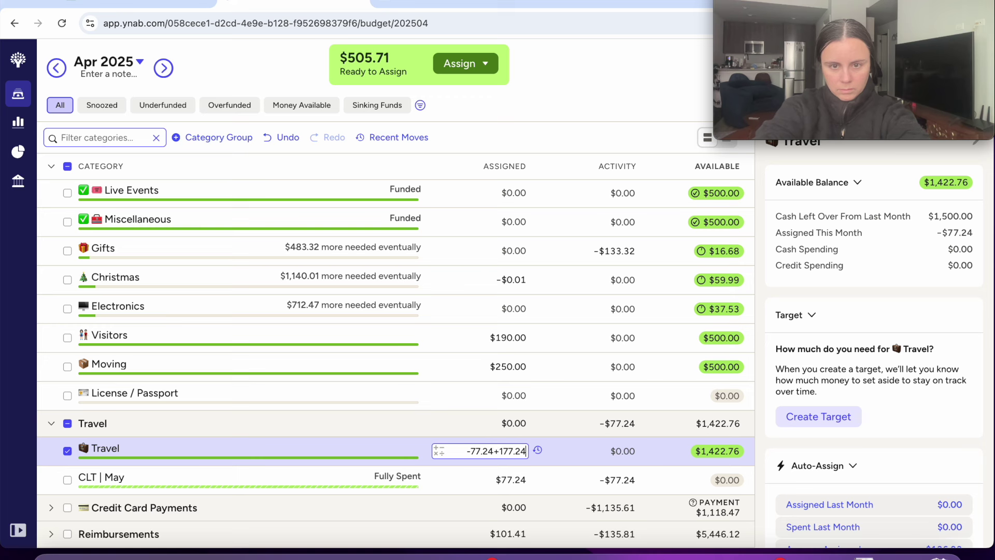
type("+50")
key("Return")
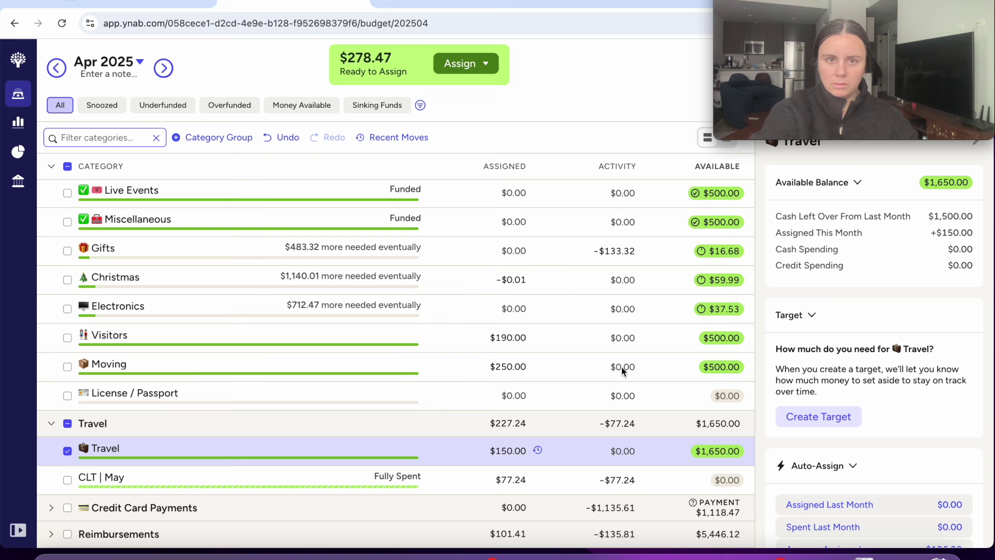
Step: Add $33.32 to the assigned amount of the Gifts category in the Sinking Funds group
scroll(621, 367, "up", 2)
scroll(621, 365, "up", 3)
left_click(496, 356)
left_click(518, 356)
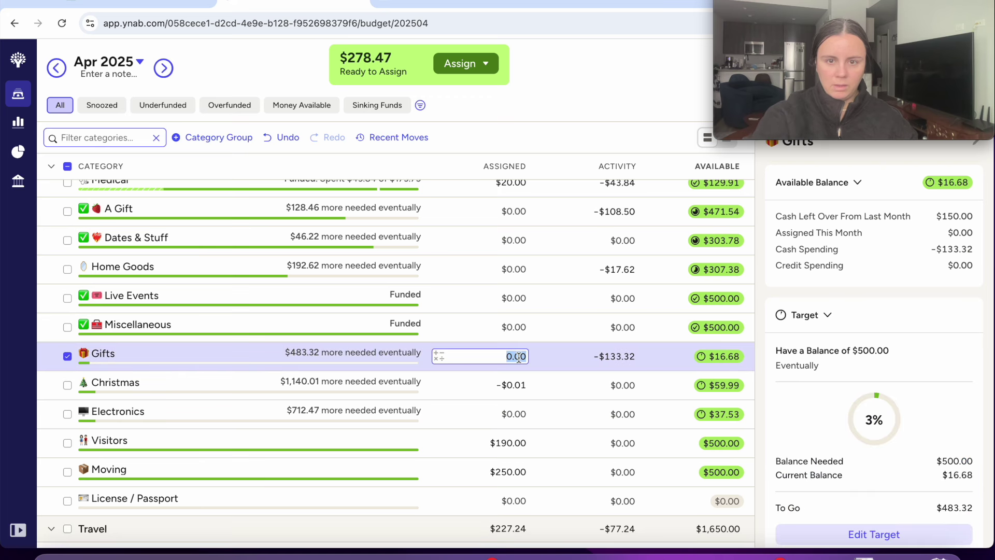
left_click(518, 357)
type("+33")
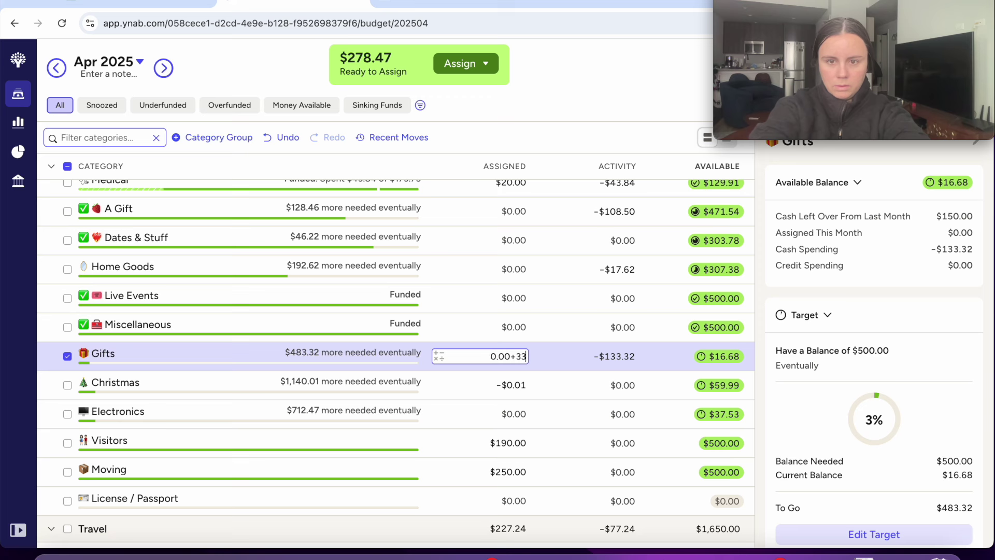
type(".32")
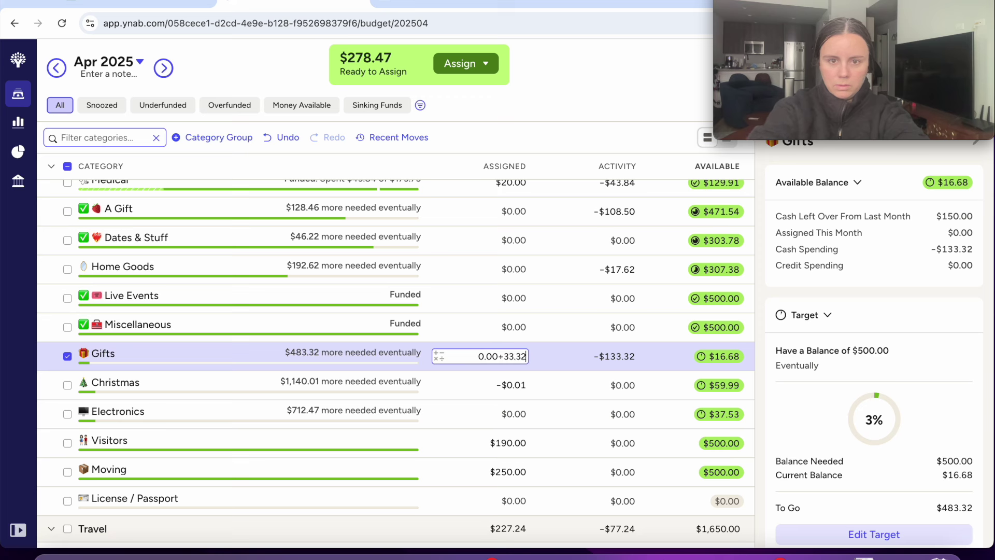
key("Return")
Step: Add another $25 to the Gifts category's assigned amount and clear its selection
left_click(524, 355)
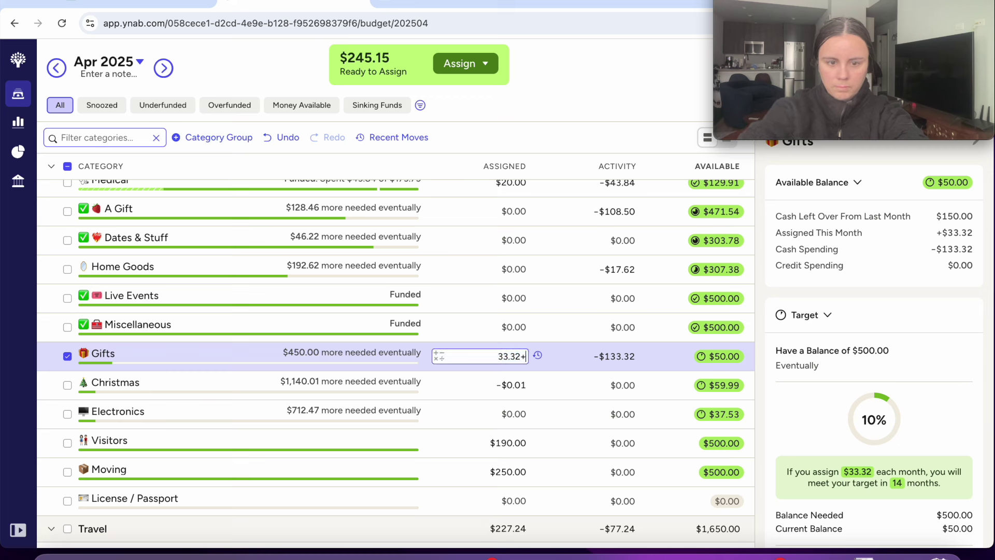
type("+25")
key("Return")
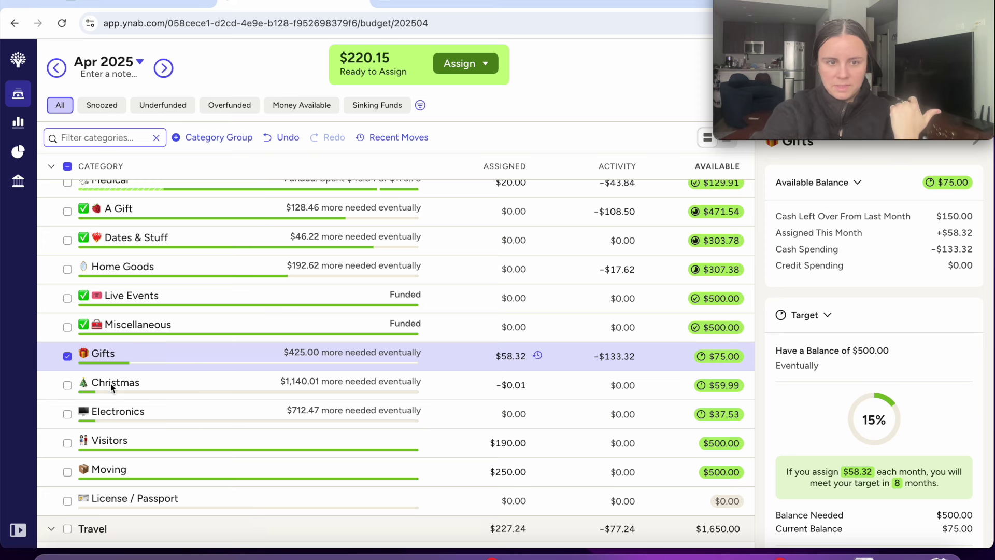
left_click(66, 356)
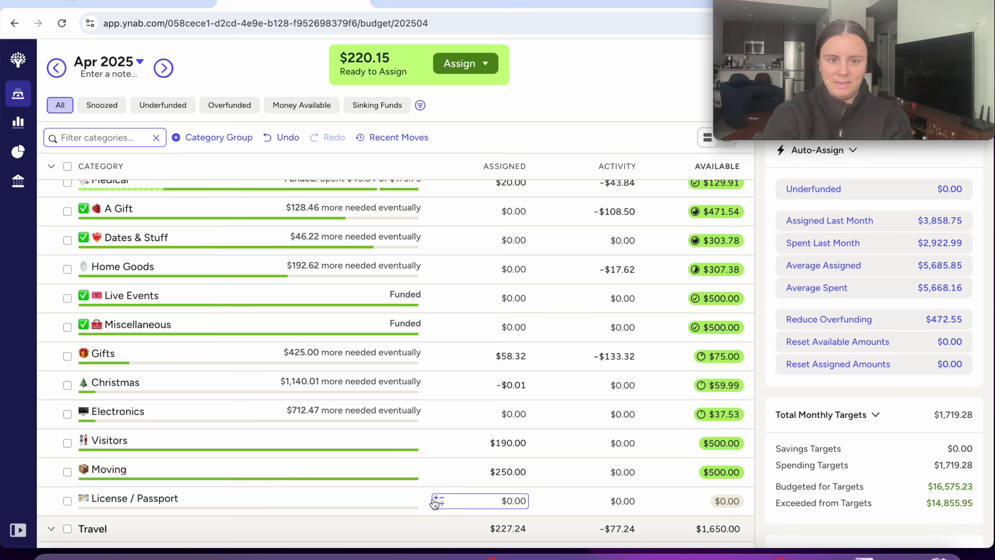
Step: Add $0.01 to the assigned amount of the Christmas category in the Sinking Funds group
scroll(434, 503, "up", 2)
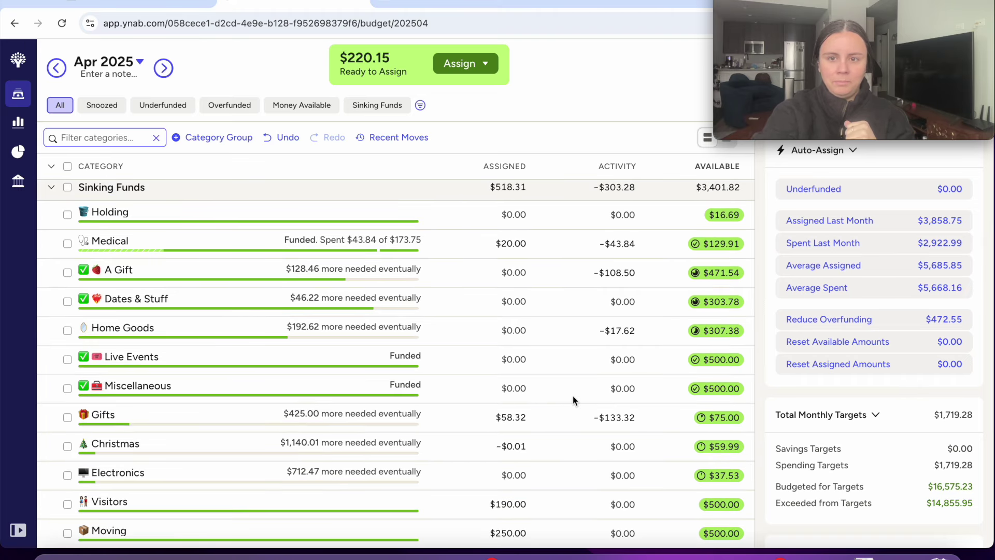
scroll(573, 399, "up", 10)
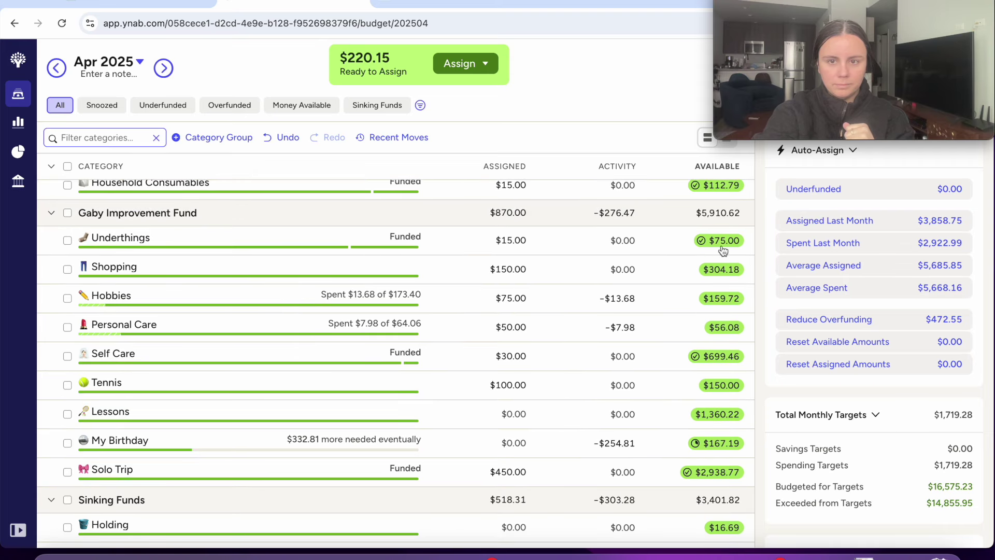
scroll(692, 285, "down", 11)
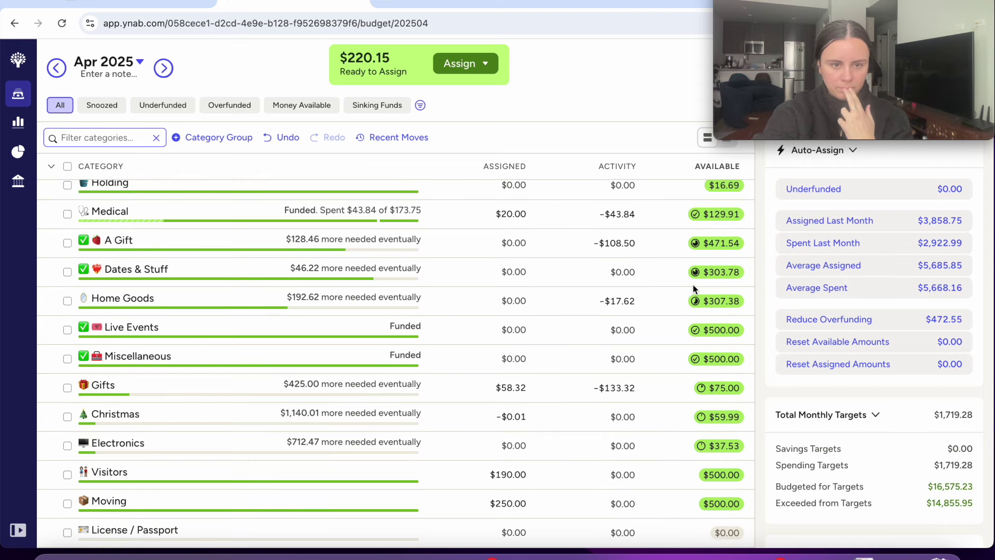
left_click(519, 417)
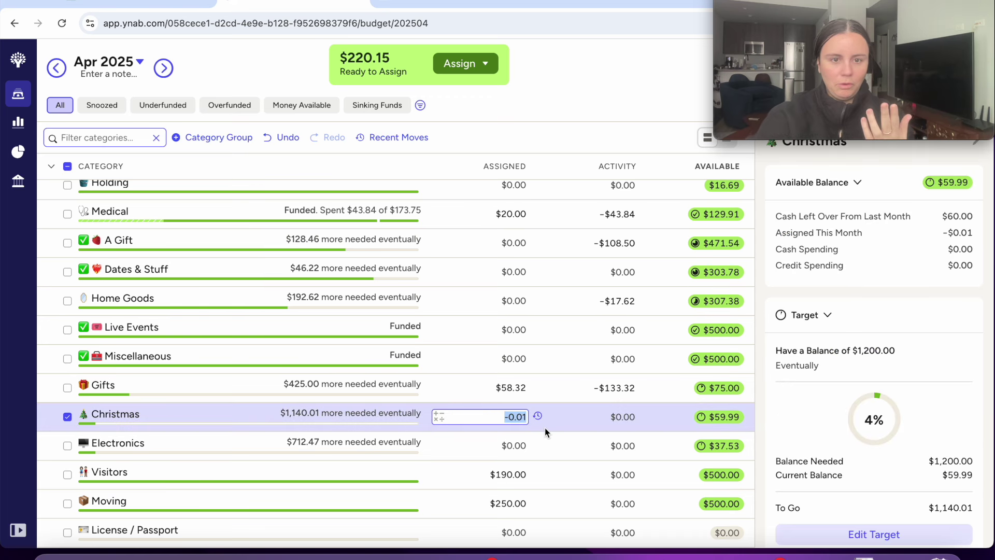
type("+")
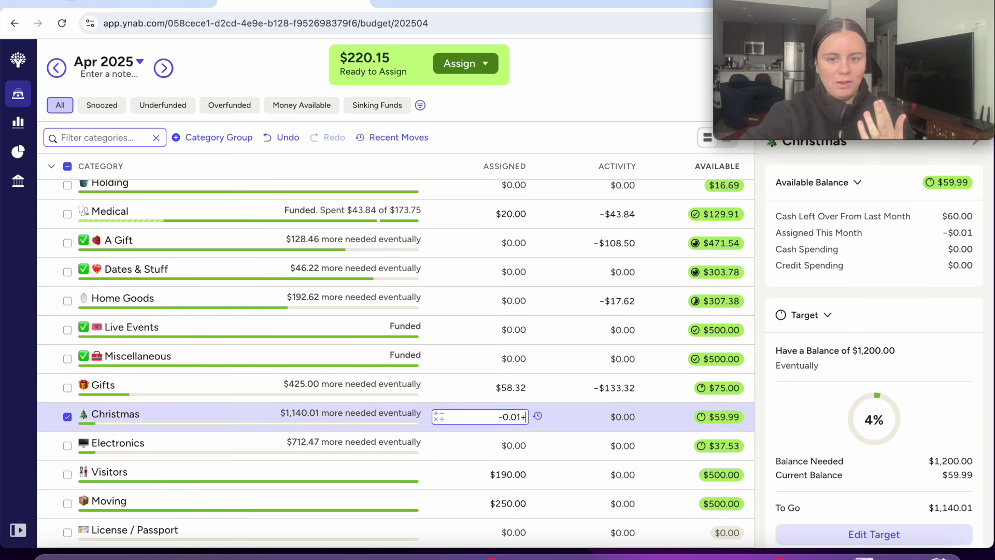
type(".01")
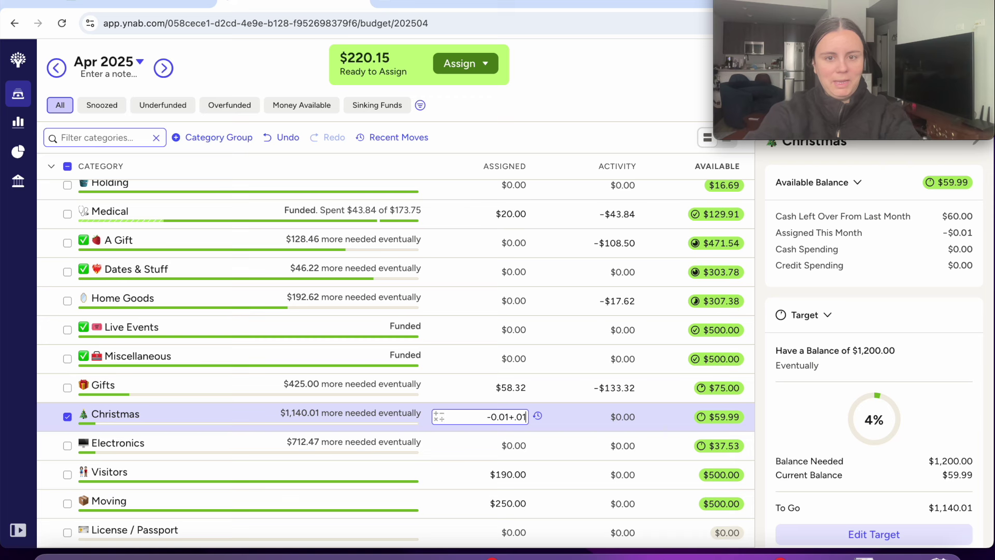
key("Return")
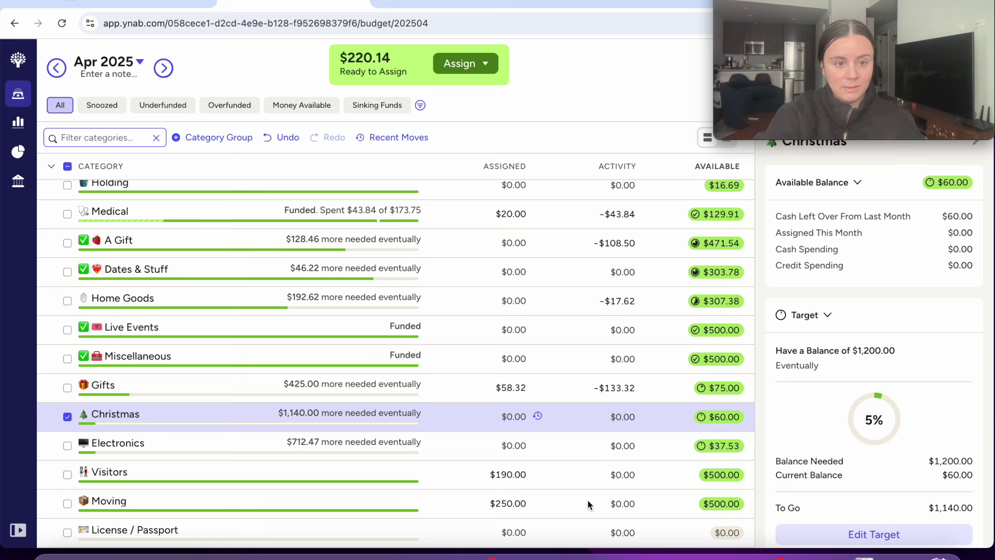
Step: Check the Sinking Funds table in Notes, return to the April budget, and add $100 to the Travel category's assigned amount
scroll(587, 499, "down", 3)
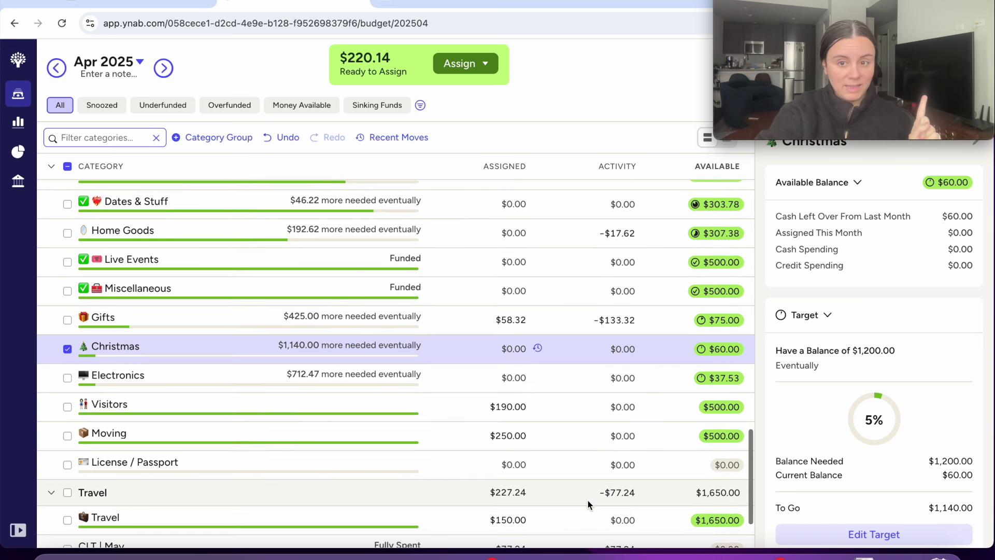
scroll(588, 500, "down", 2)
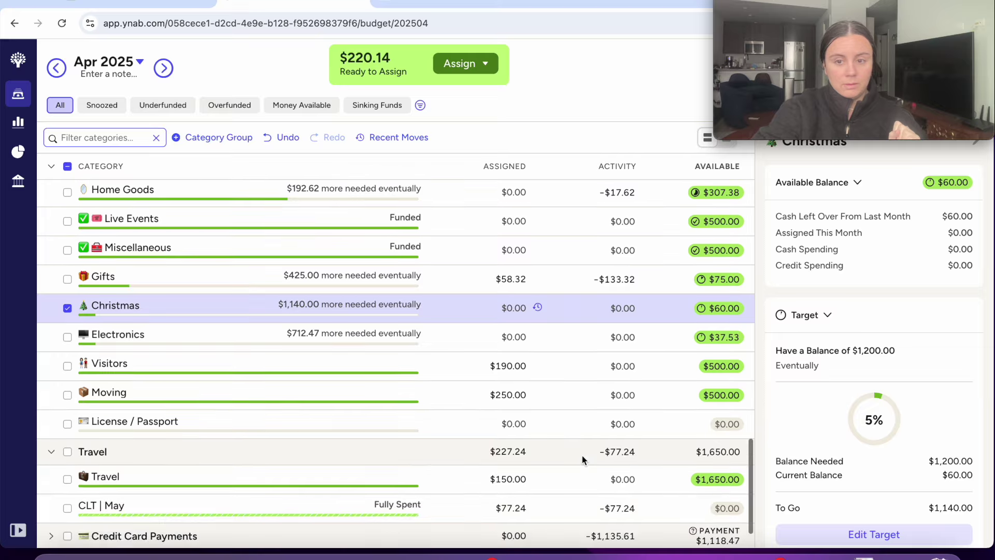
key("ctrl+Up")
left_click(286, 277)
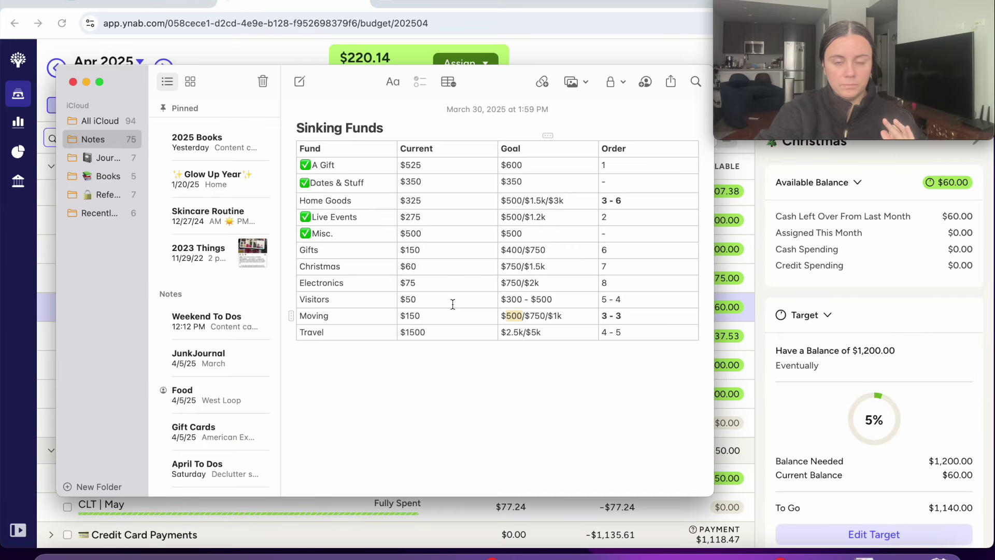
key("ctrl+Up")
left_click(604, 363)
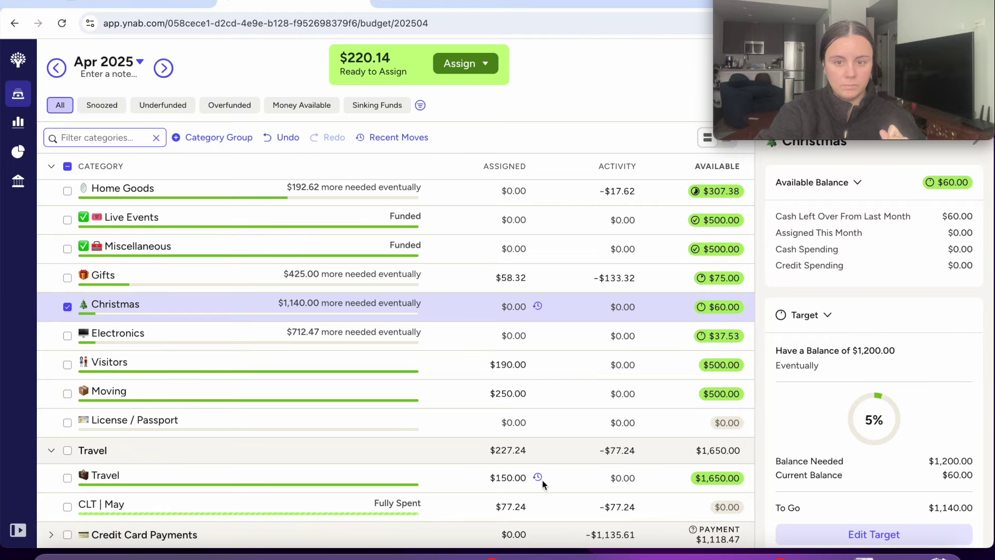
left_click(481, 477)
type("+100")
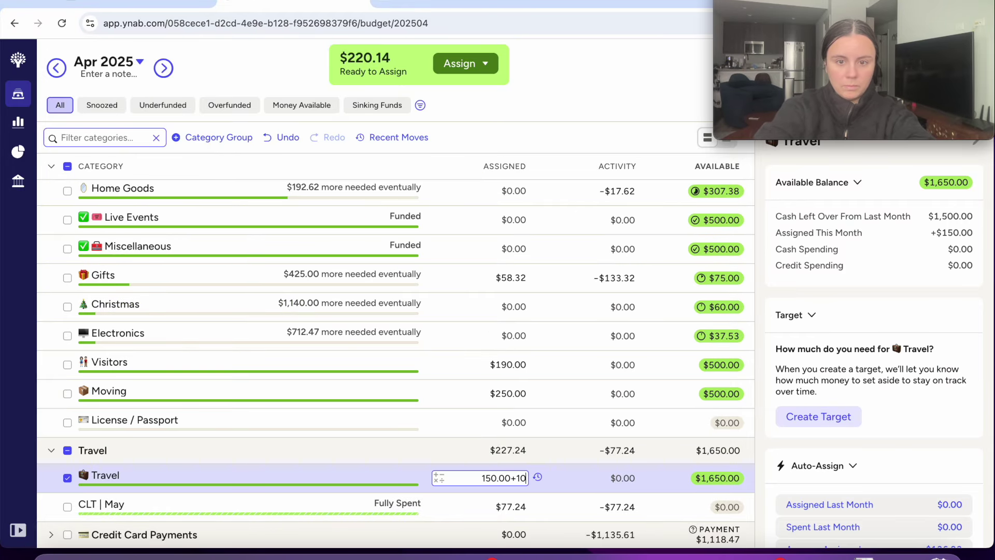
key("Return")
left_click(669, 477)
scroll(669, 477, "down", 1)
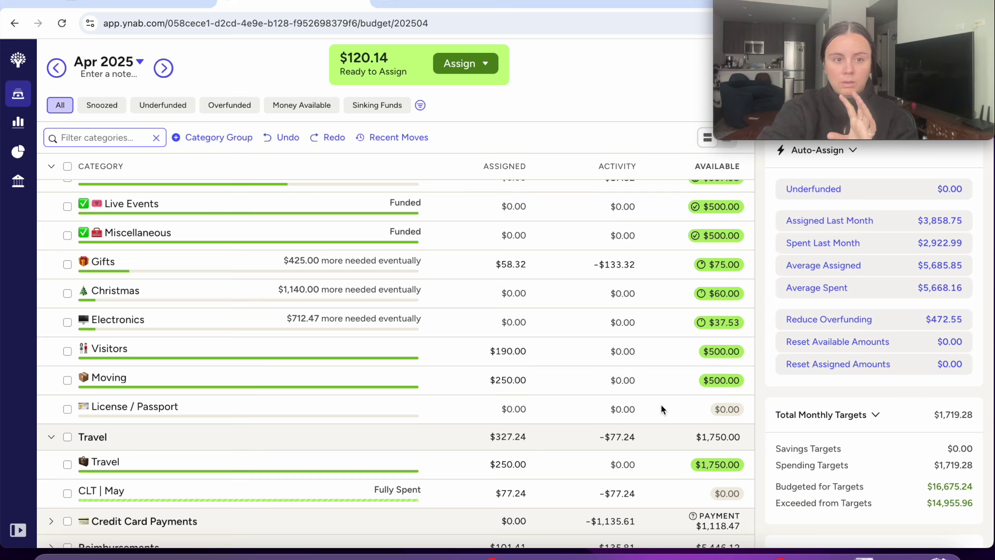
scroll(662, 409, "up", 1)
scroll(662, 409, "up", 2)
left_click(524, 447)
key("Escape")
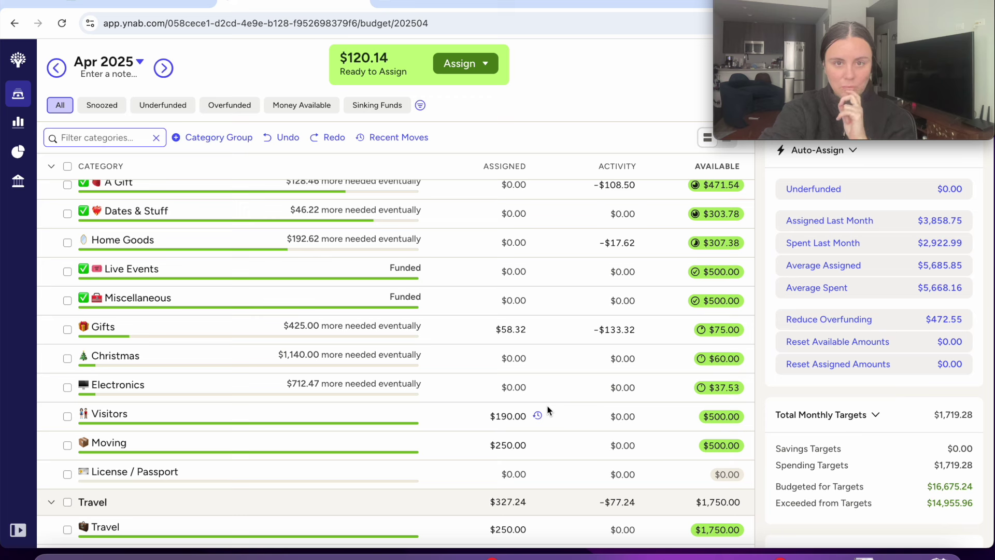
left_click(513, 442)
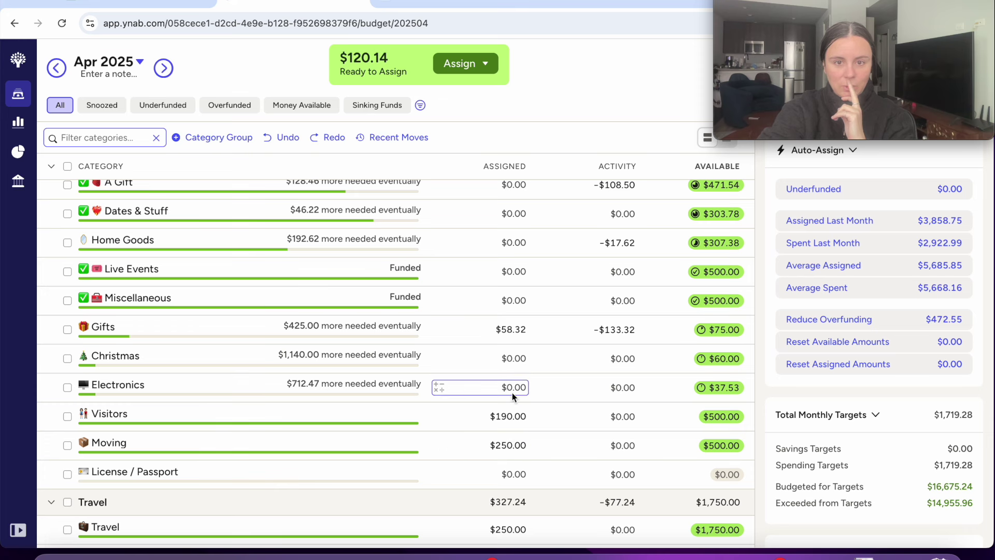
Step: Add $25 to the Gifts category's assigned amount and deselect the category
left_click(517, 327)
key("Right")
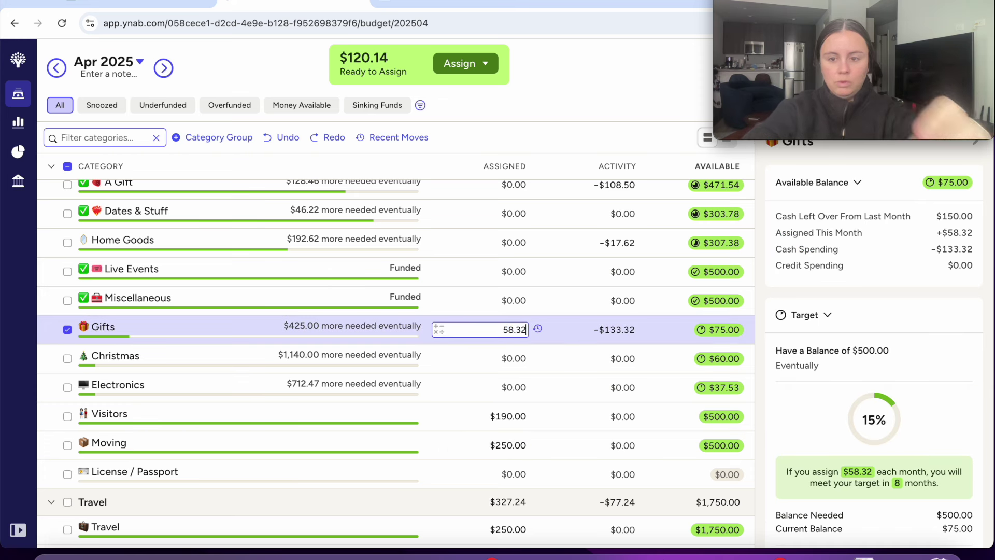
type("+25")
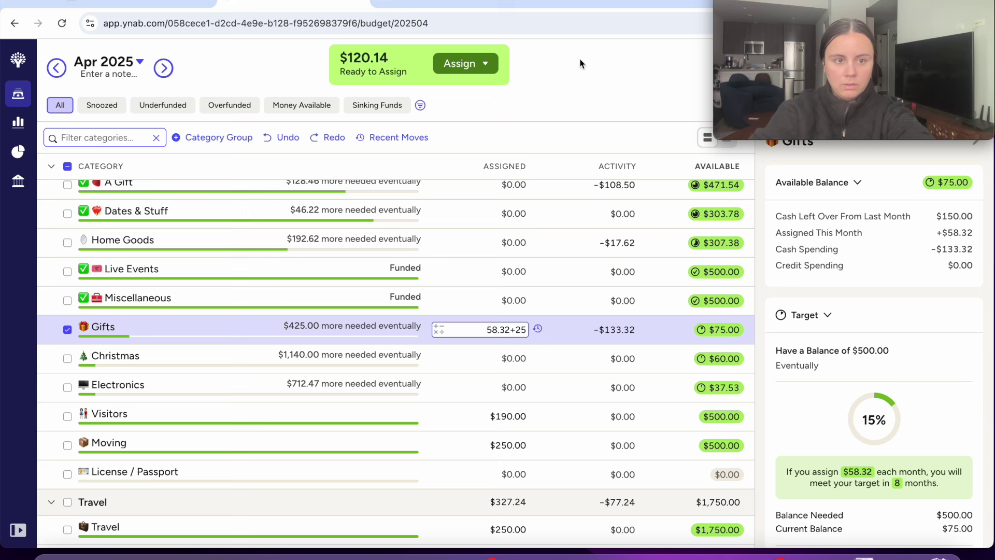
key("Return")
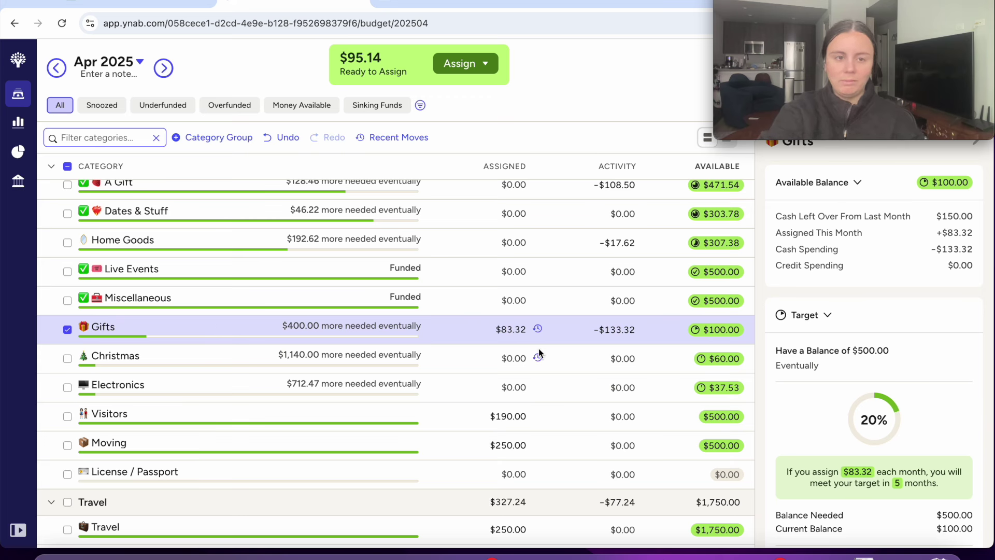
left_click(66, 329)
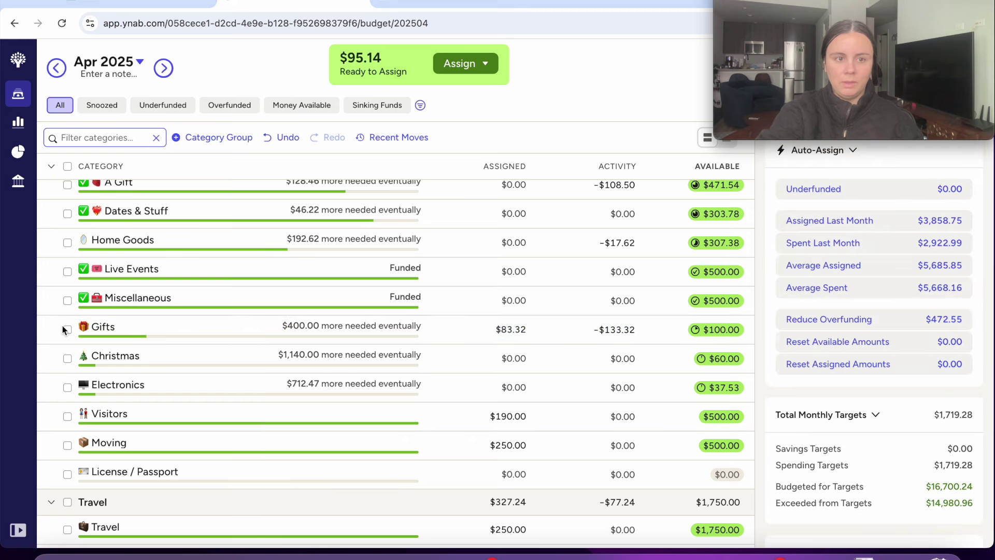
Step: Add $50 to the assigned amount of the Moving category
scroll(387, 395, "down", 3)
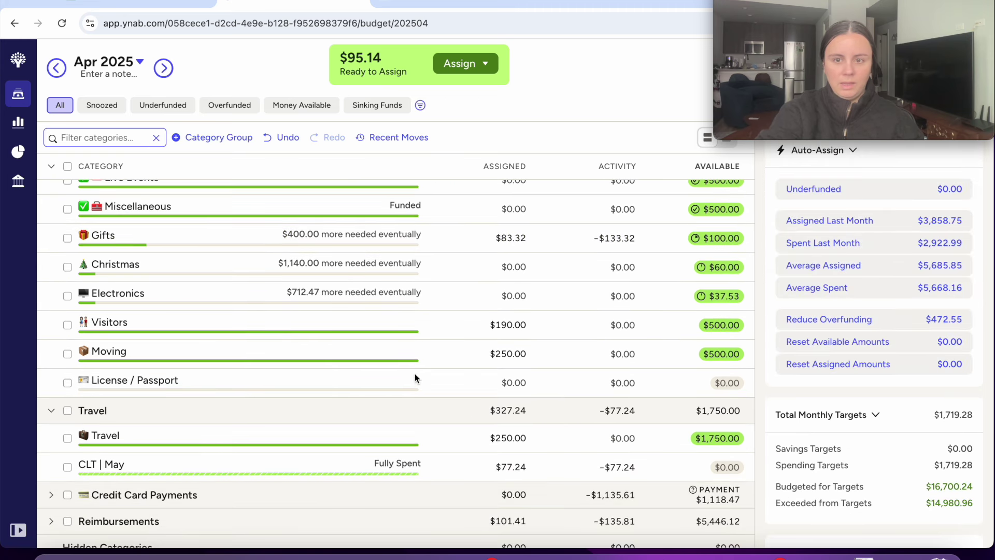
left_click(517, 352)
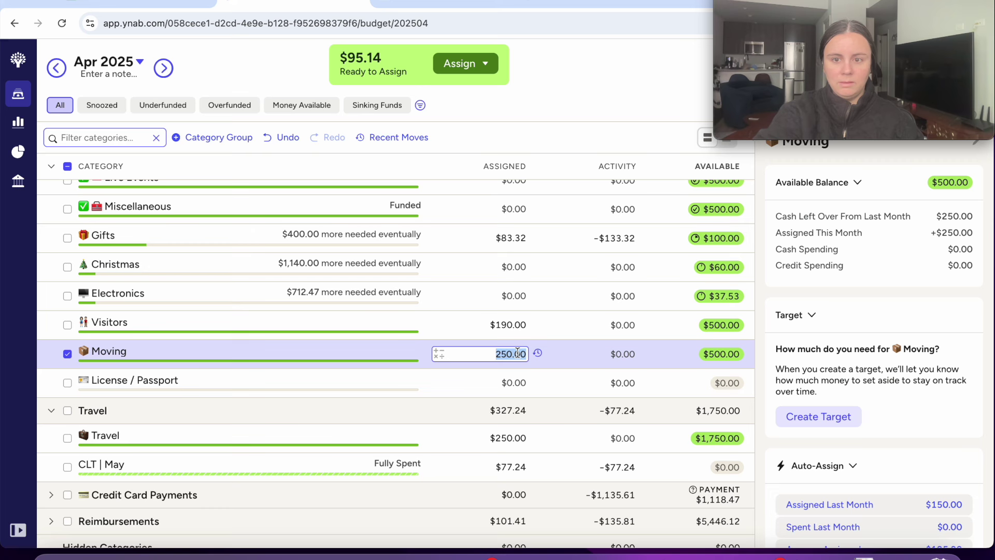
key("End")
type("+50")
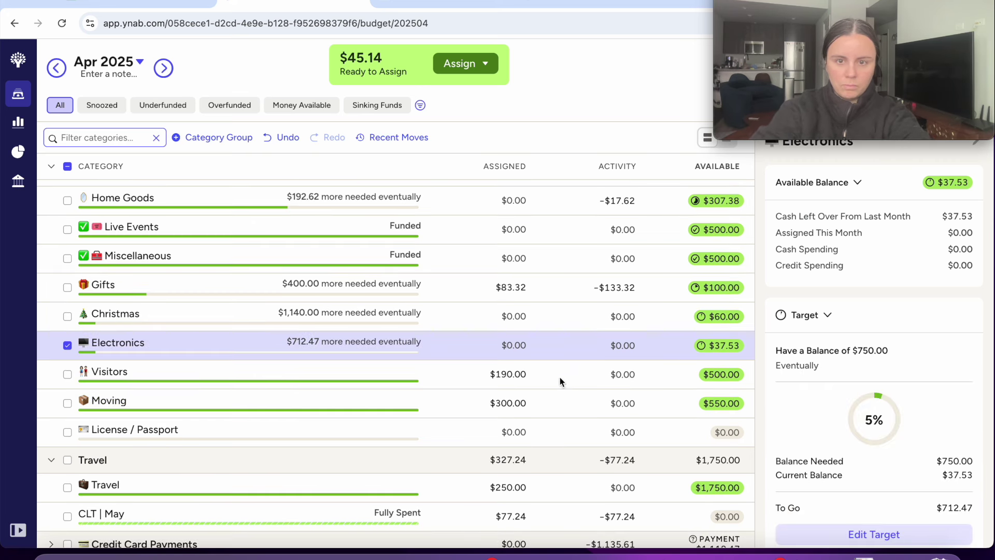
Step: Assign $12.47 to the Electronics category and clear its selection
left_click(525, 348)
type("12")
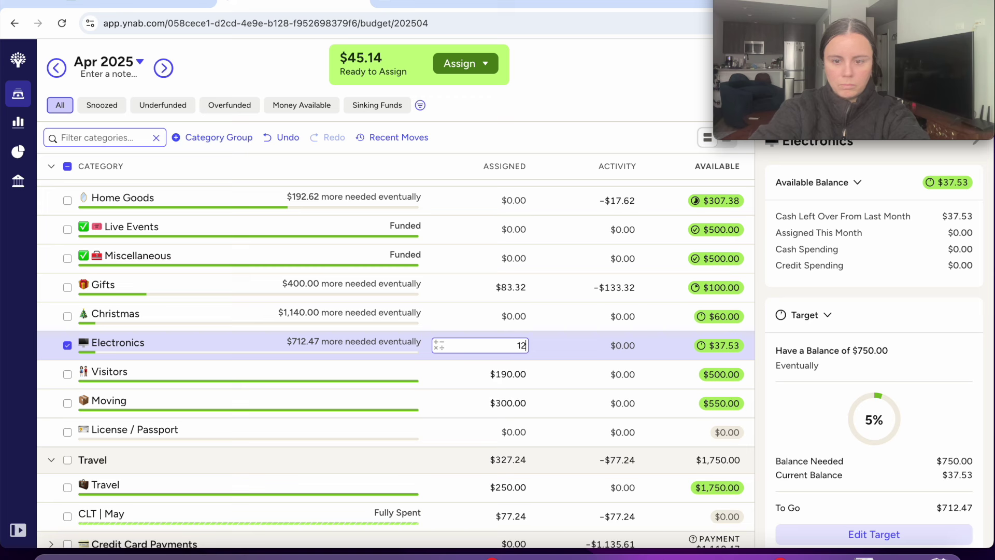
type(".47")
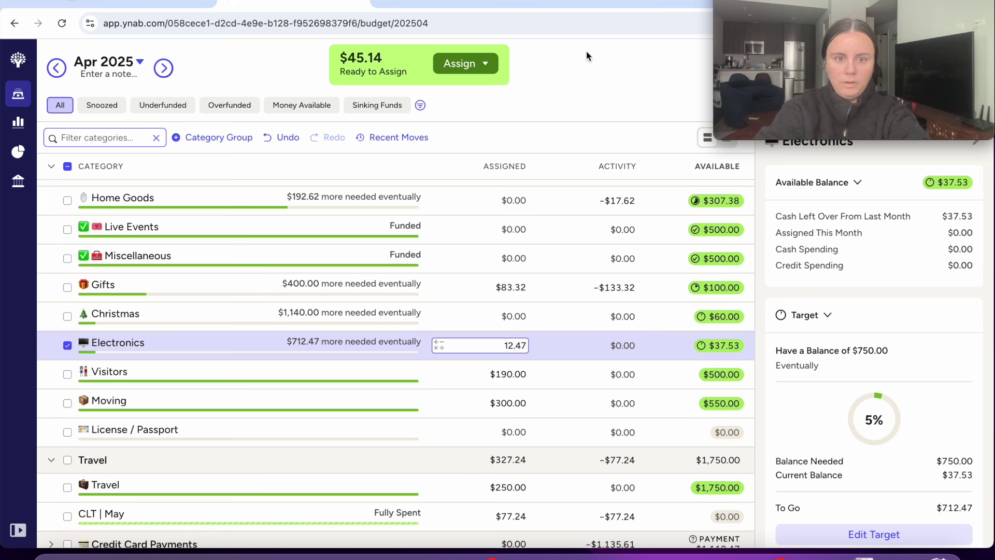
key("Return")
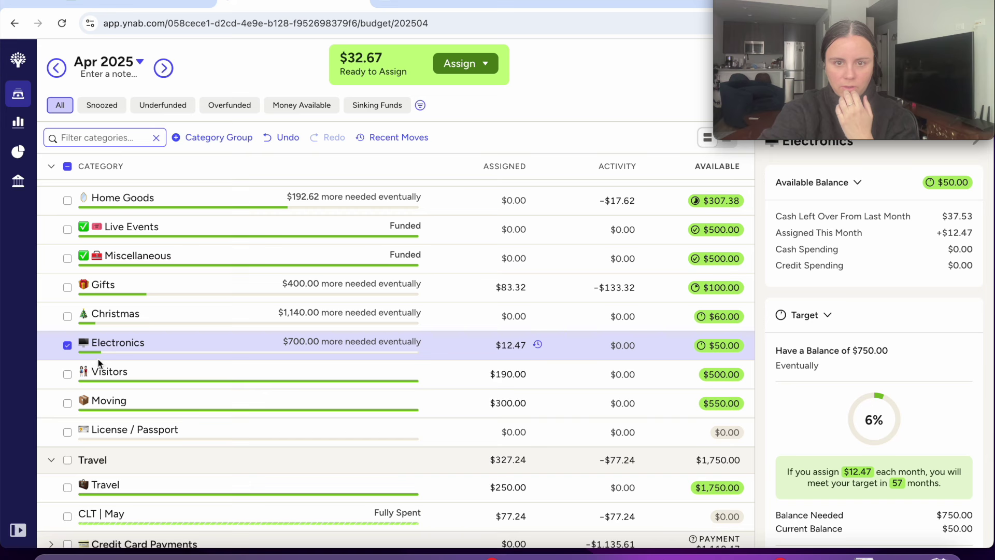
left_click(67, 345)
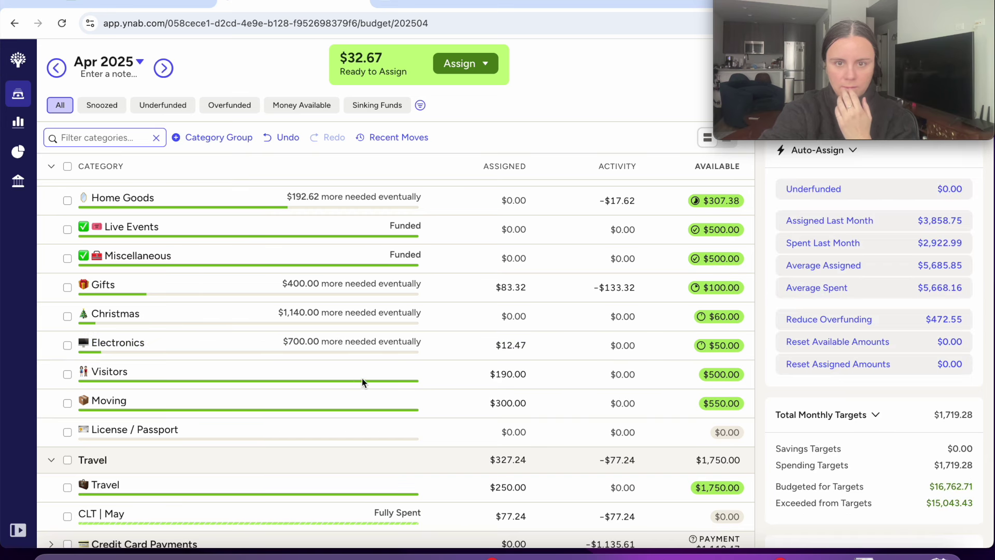
Step: Assign $2.62 to the Home Goods category and clear its selection
scroll(514, 328, "up", 2)
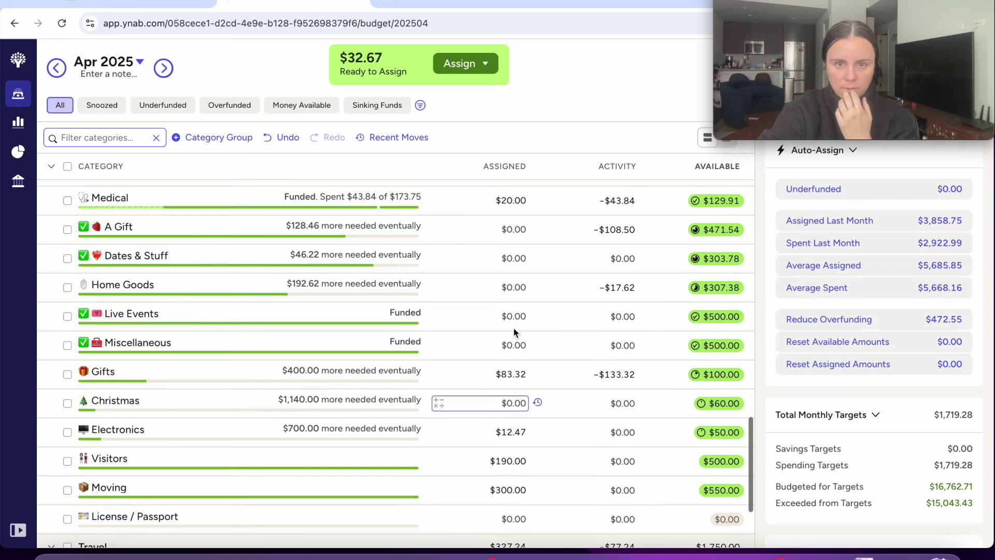
scroll(514, 328, "up", 1)
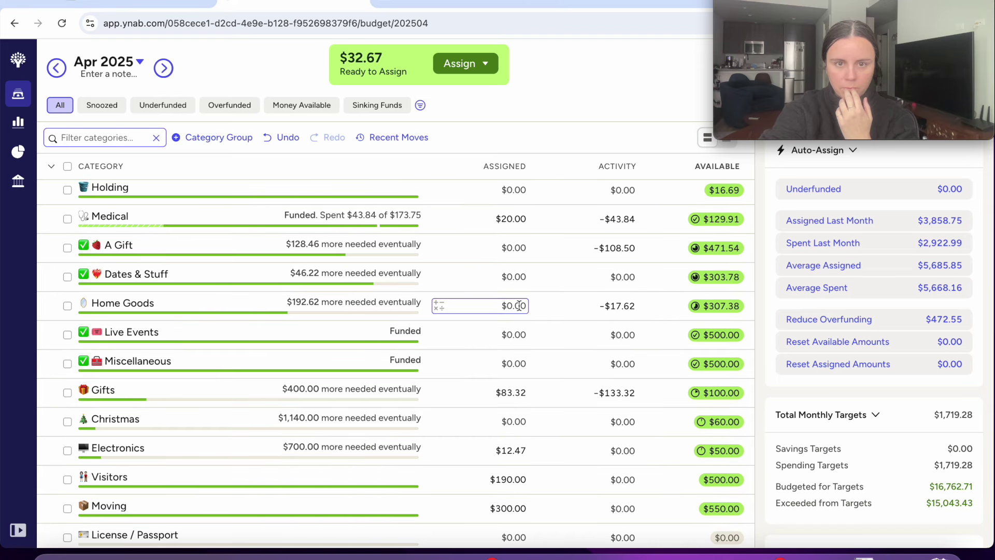
left_click(520, 305)
type("2")
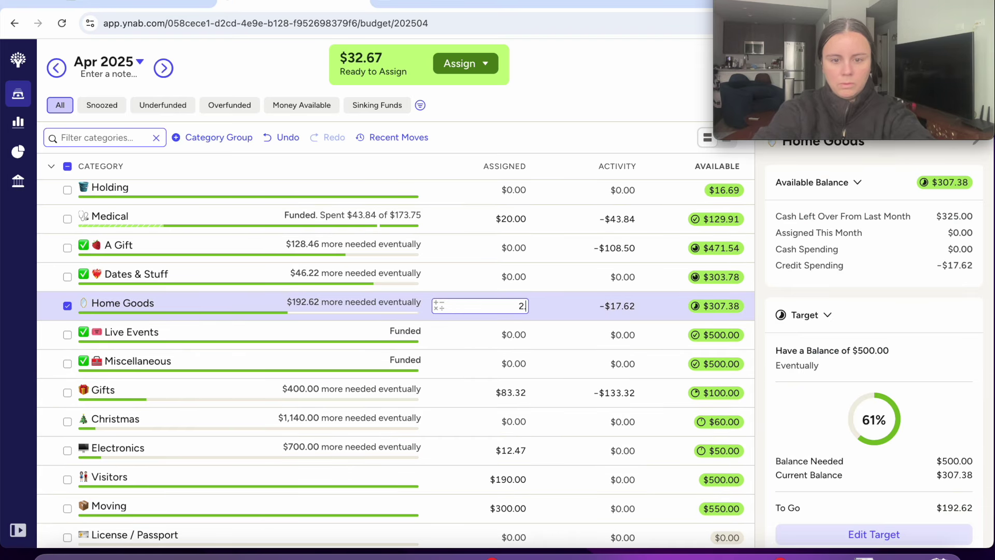
type(".62")
key("Return")
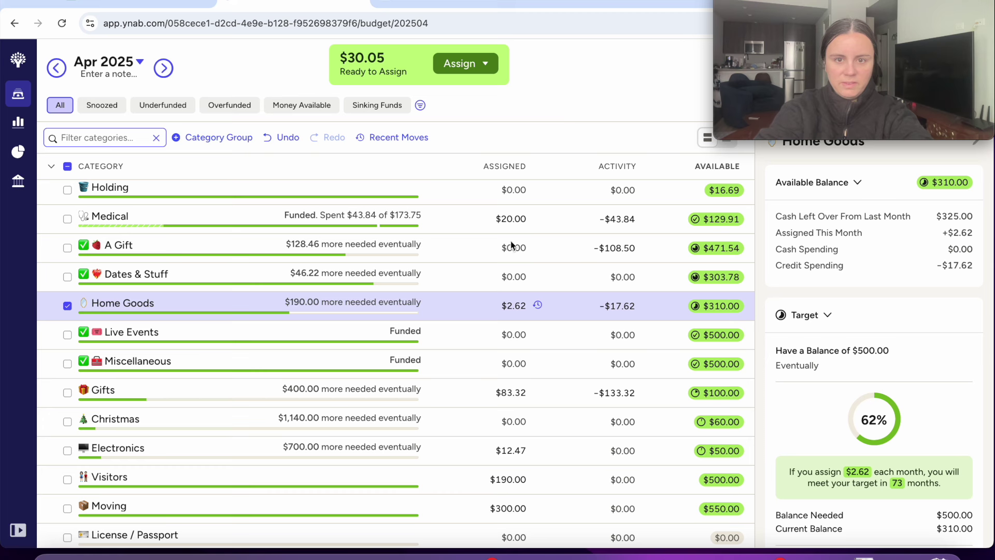
left_click(67, 305)
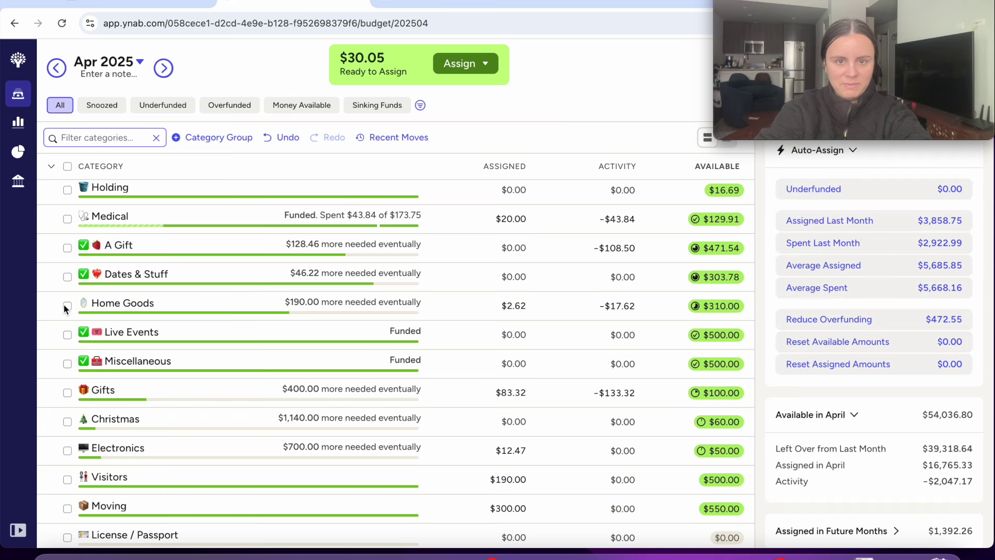
Step: Assign $6.22 to the Dates & Stuff category in the Sinking Funds group
left_click(510, 278)
type("6.22")
key("Return")
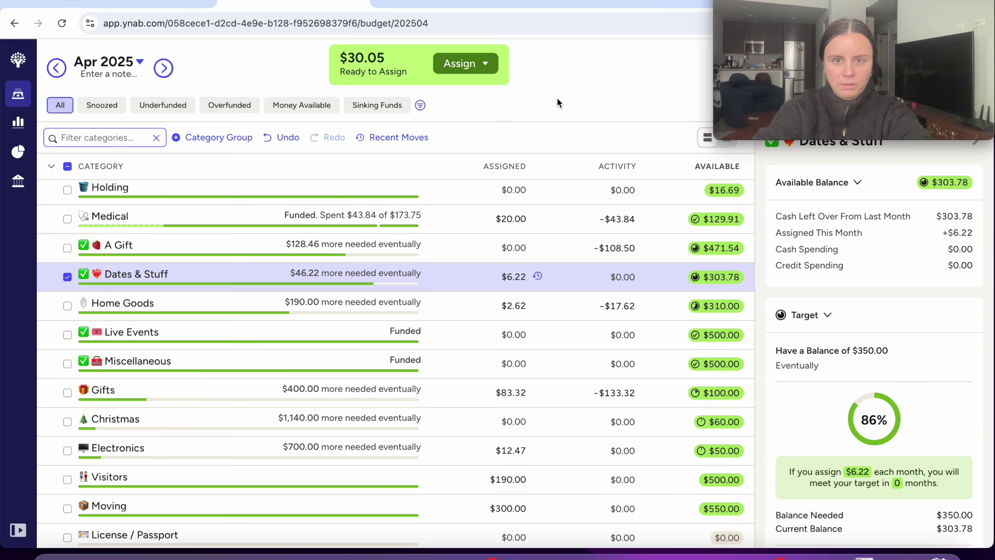
left_click(505, 249)
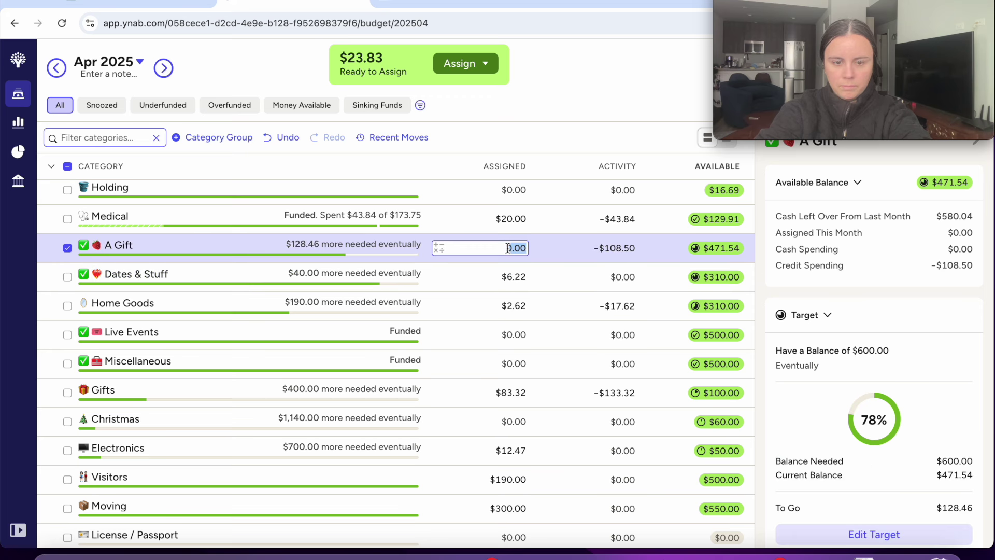
scroll(508, 248, "up", 1)
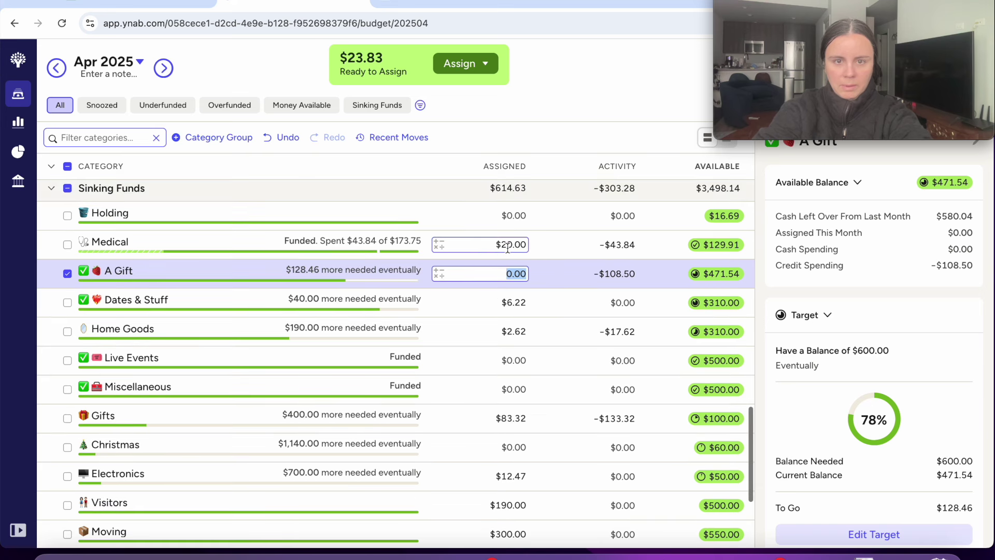
left_click(67, 274)
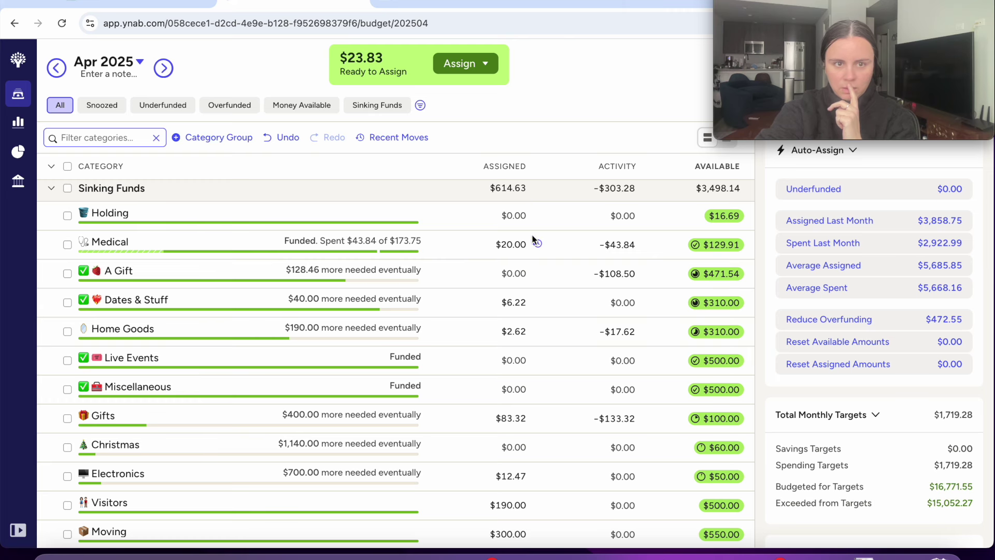
Step: Add $15.82 to the assigned amount of the Shopping category in the Gaby Improvement Fund group
scroll(534, 247, "down", 1)
scroll(534, 247, "down", 2)
scroll(533, 246, "up", 8)
scroll(533, 247, "up", 5)
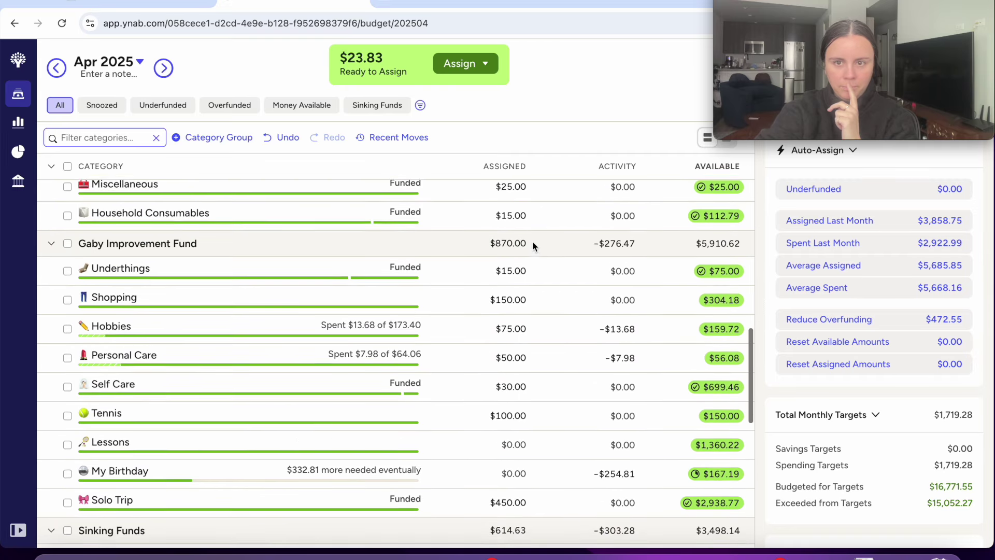
left_click(514, 307)
type("+15")
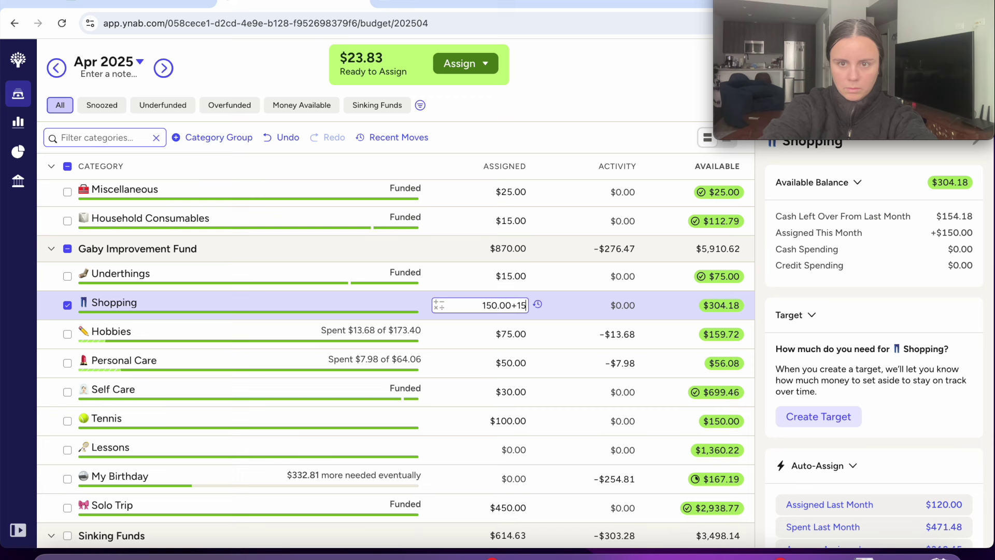
type(".")
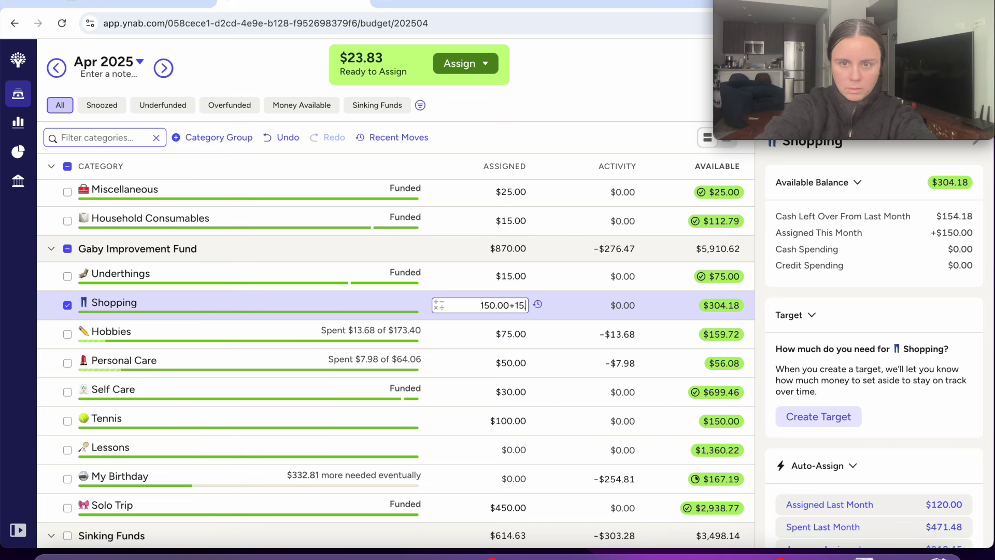
type("82")
key("Return")
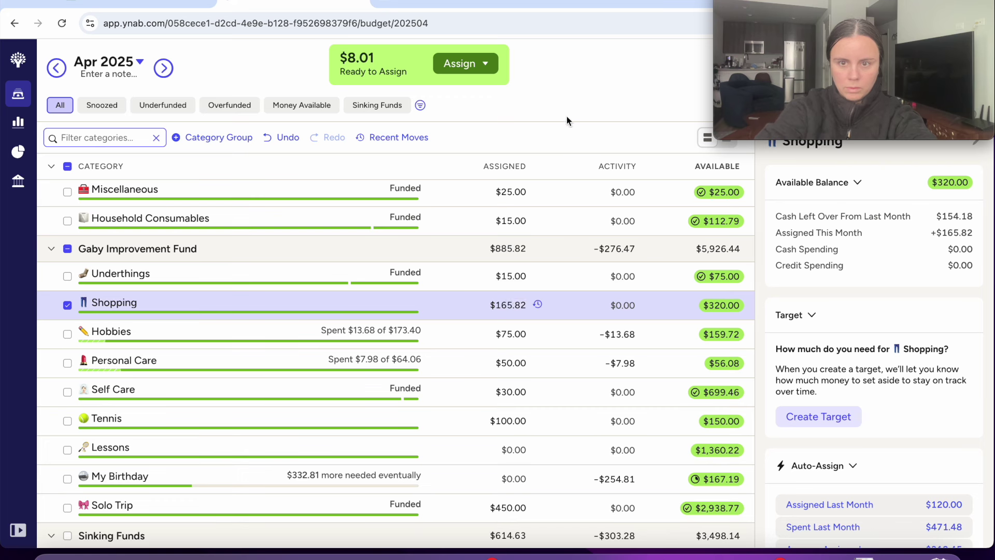
Step: Add another $5 to the Shopping category's assigned amount and clear its selection
left_click(524, 306)
key("Right")
type("+5")
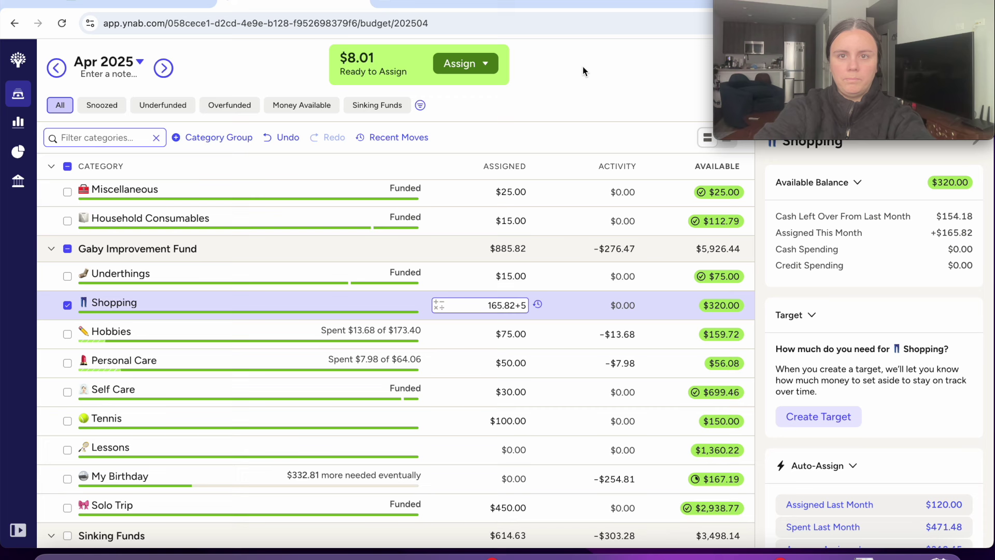
key("Return")
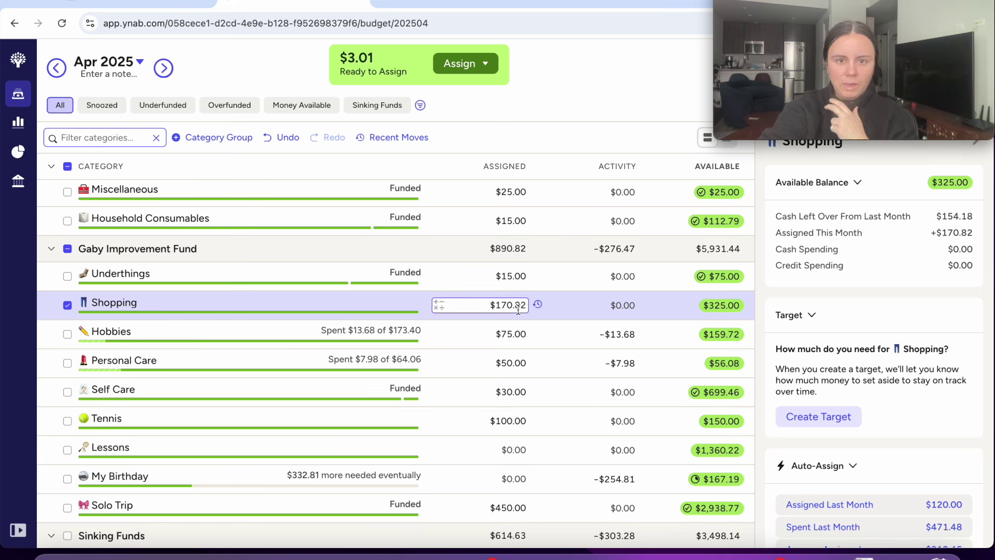
left_click(67, 305)
Step: Assign $3.01 to the Holding category in the Sinking Funds group and clear its selection
scroll(486, 365, "down", 5)
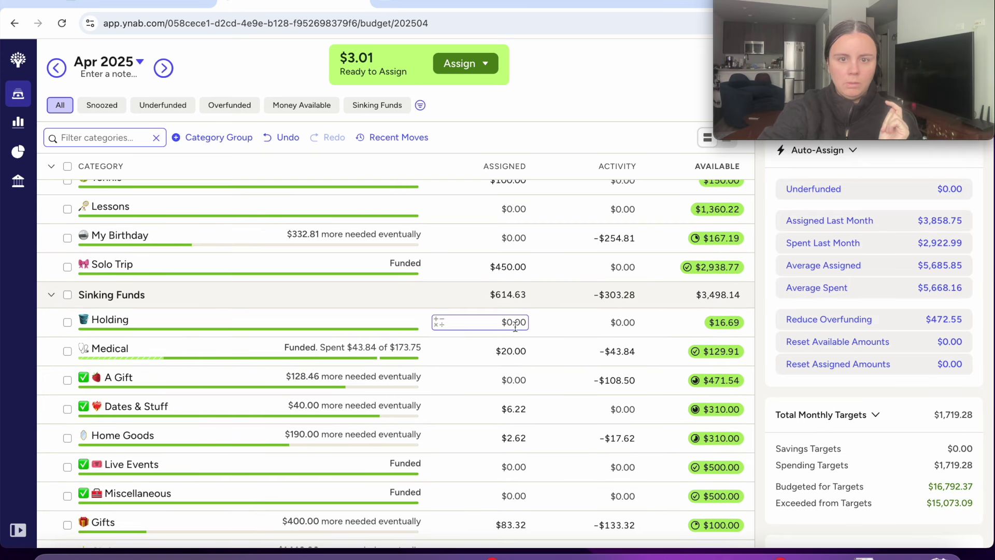
left_click(515, 324)
type("3.01")
key("Return")
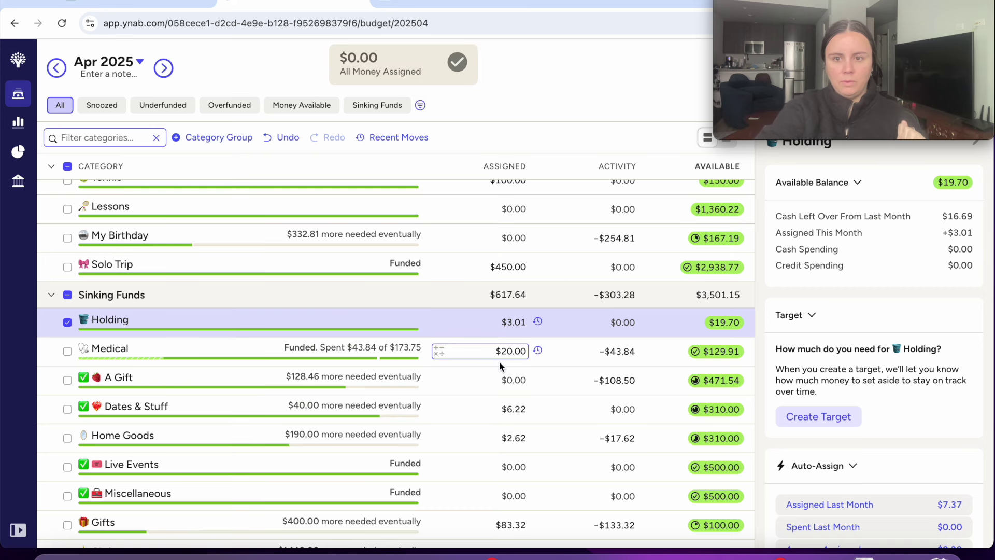
left_click(67, 323)
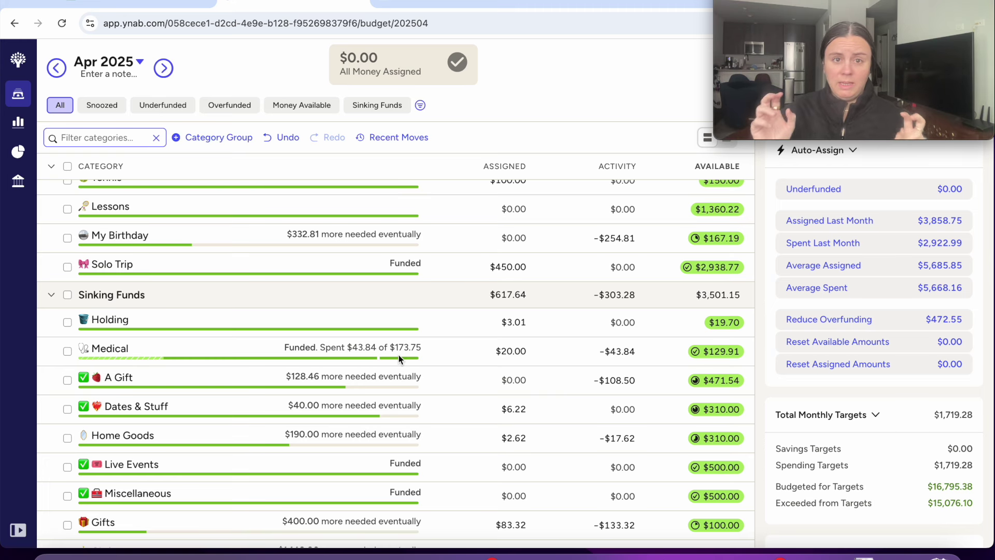
scroll(399, 355, "down", 2)
scroll(399, 358, "down", 5)
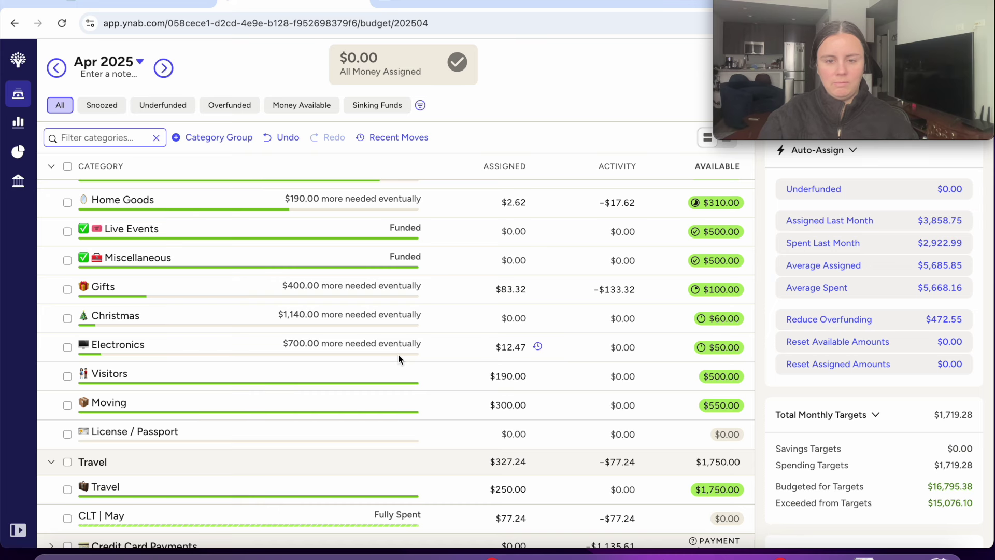
scroll(399, 359, "up", 15)
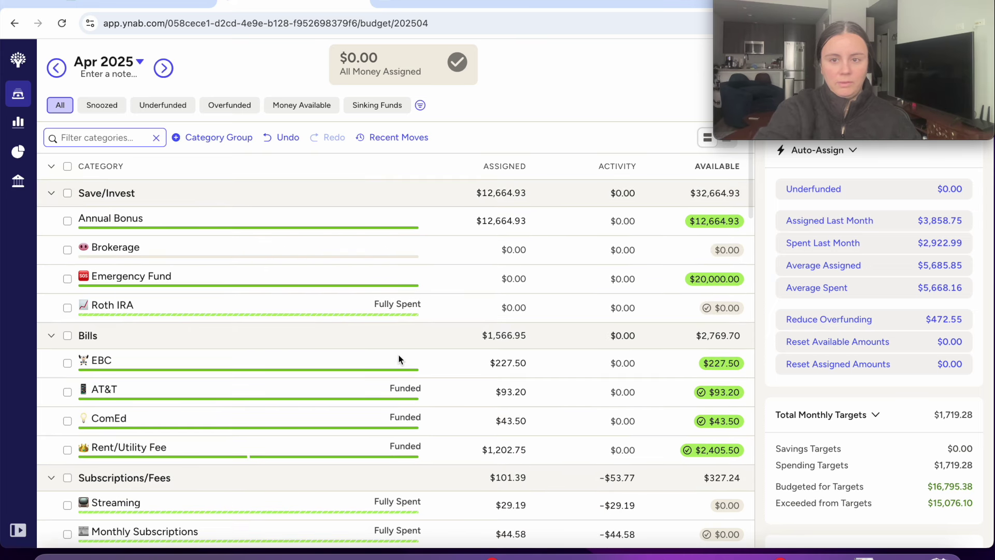